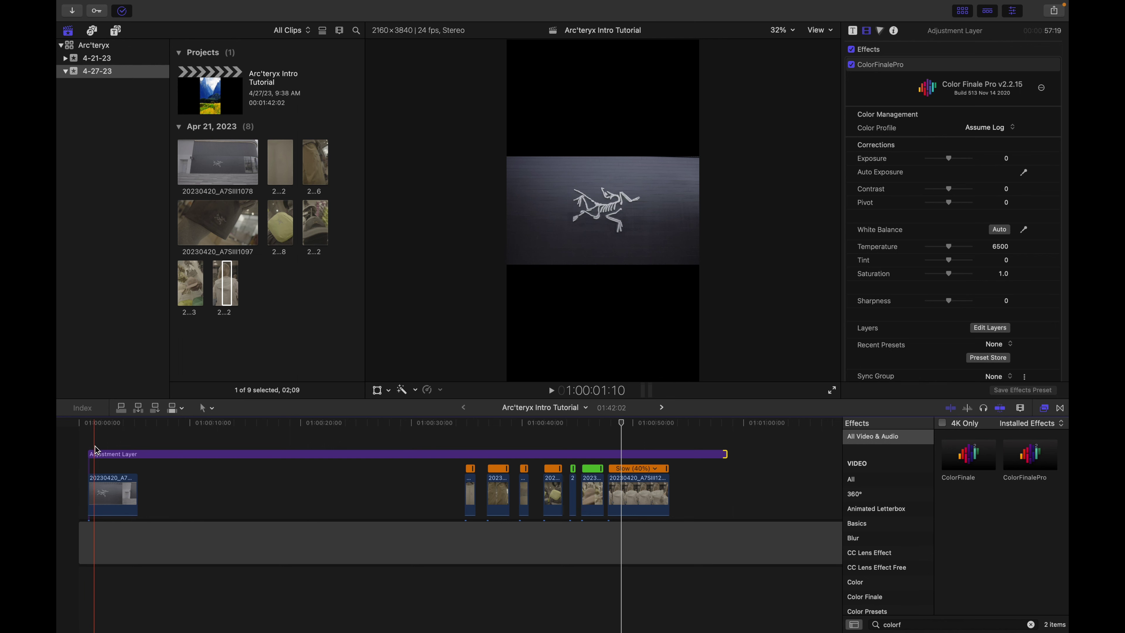
# Review the colour adjustment layer and the clips arranged beneath it along the timeline
pyautogui.click(96, 448)
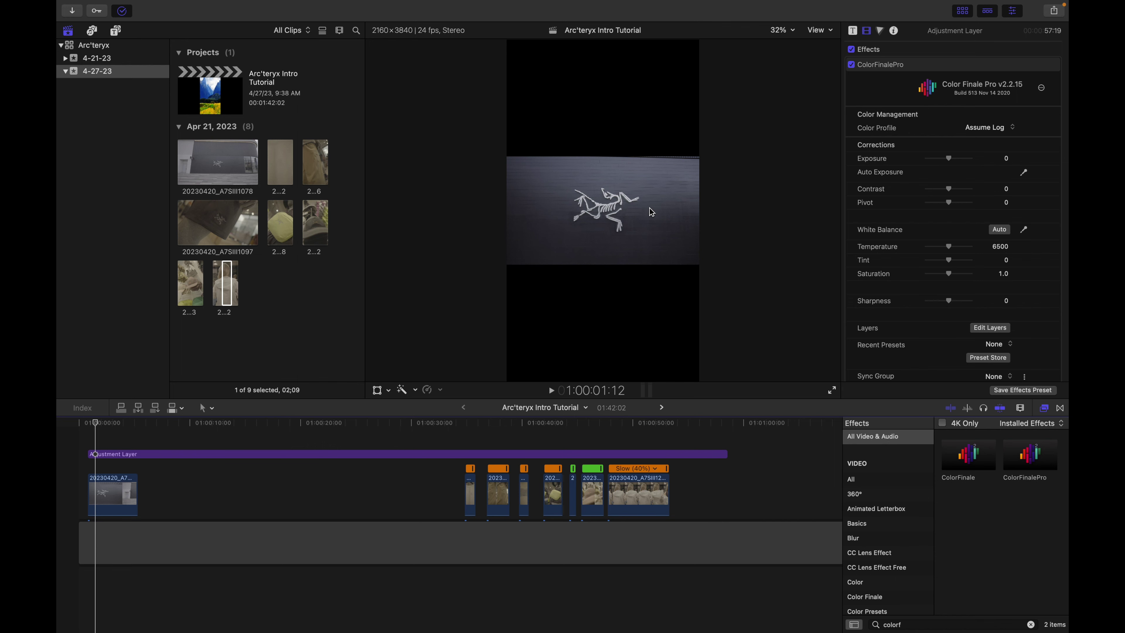
pyautogui.press('super+equal')
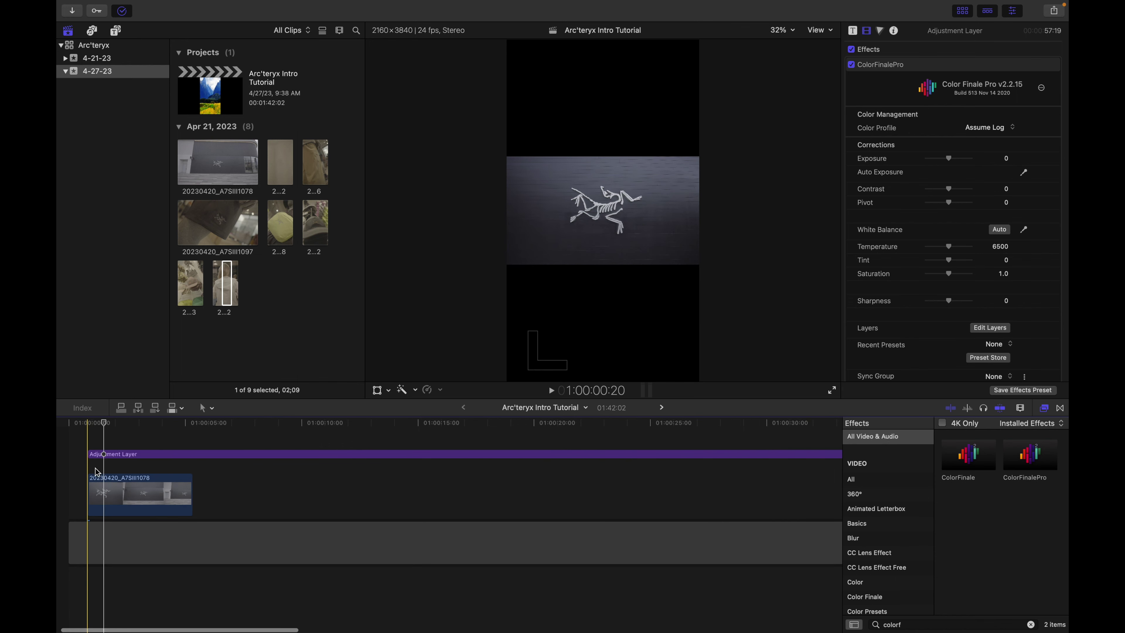
pyautogui.press('super+minus')
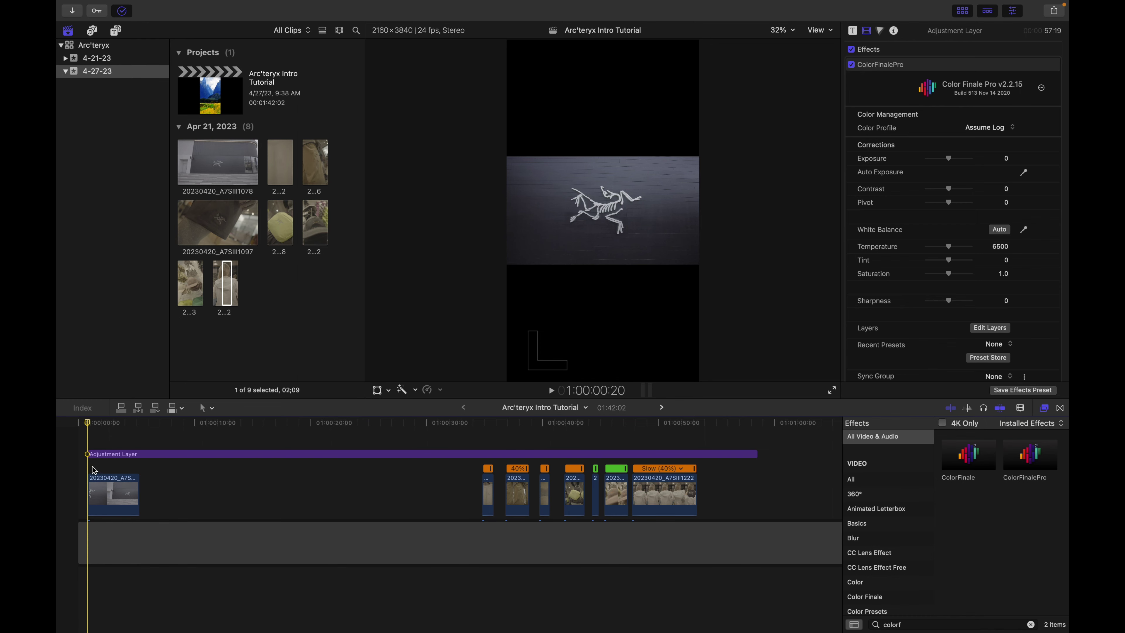
pyautogui.click(125, 454)
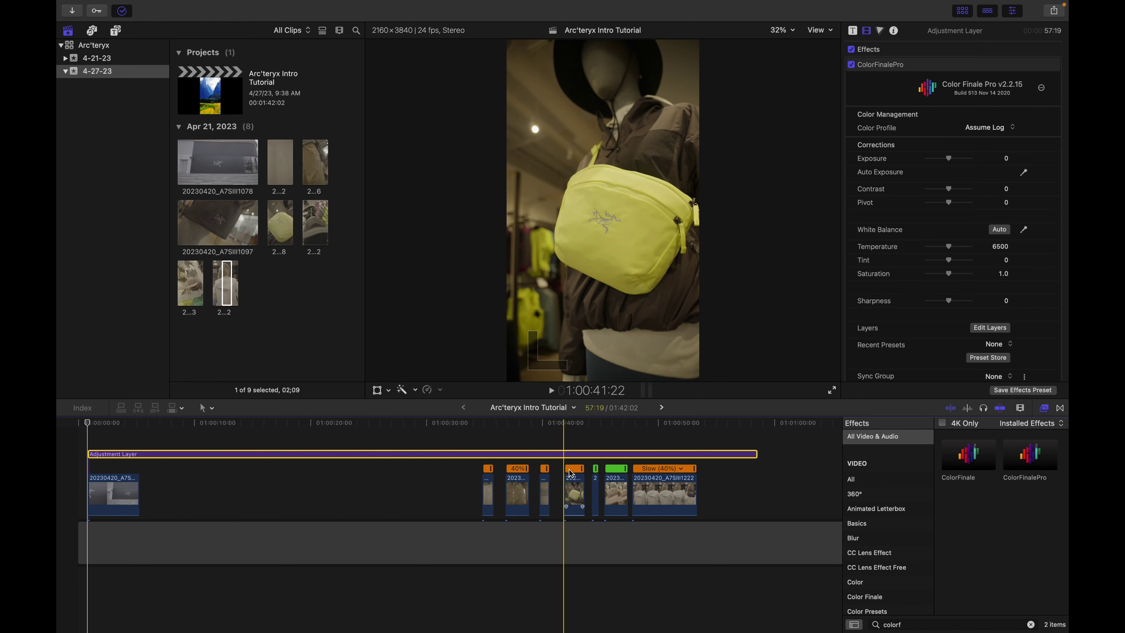
pyautogui.press('space')
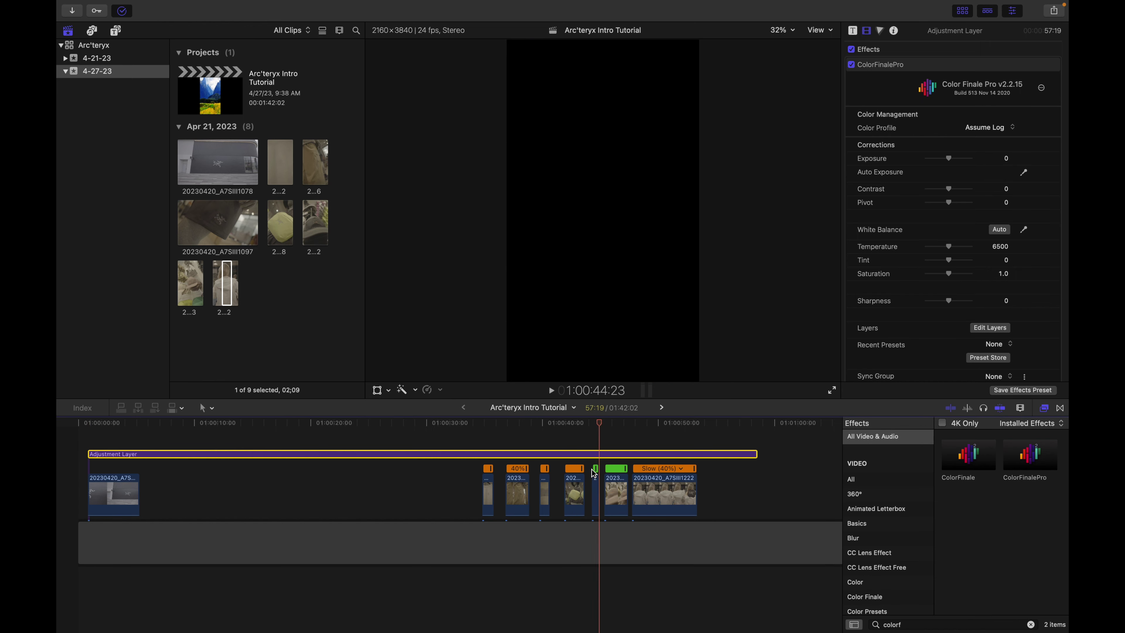
pyautogui.press('space')
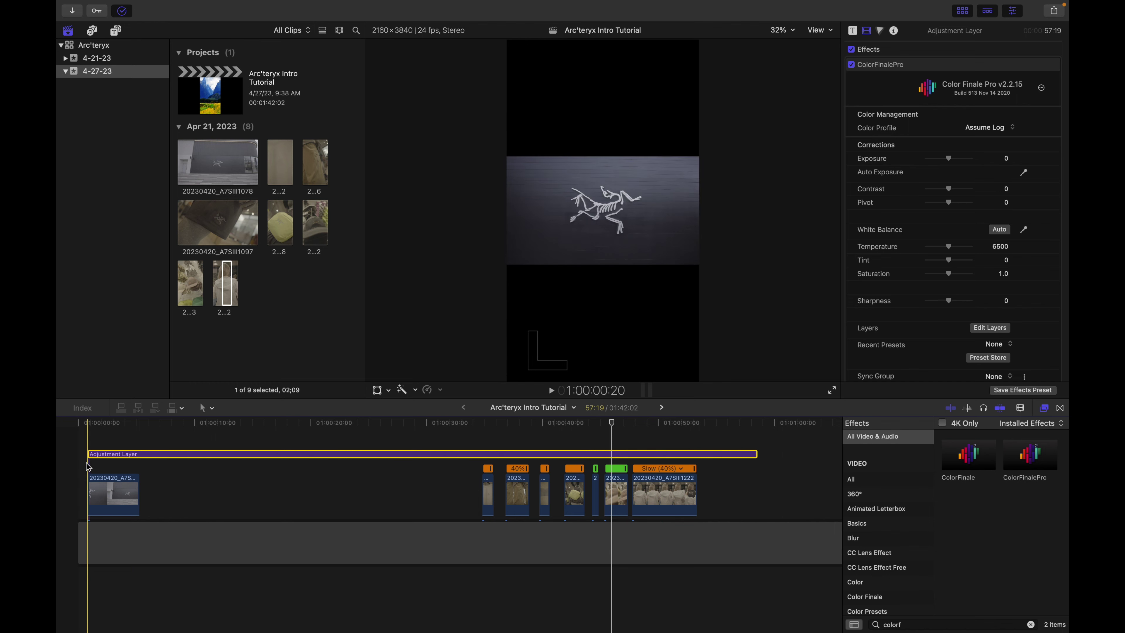
pyautogui.press('super+equal')
pyautogui.press('super+equal')
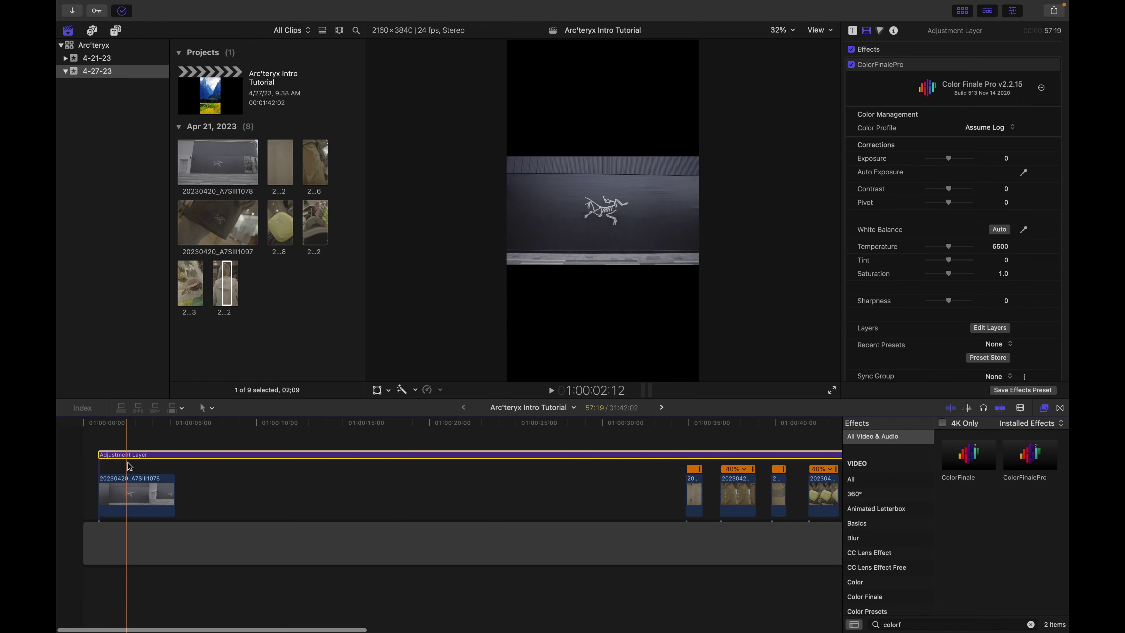
pyautogui.press('super+equal')
# Show the retime controls on clip 20230420_A7SIII1078 and split its speed shortly after the start, on the logo close-up
pyautogui.click(94, 471)
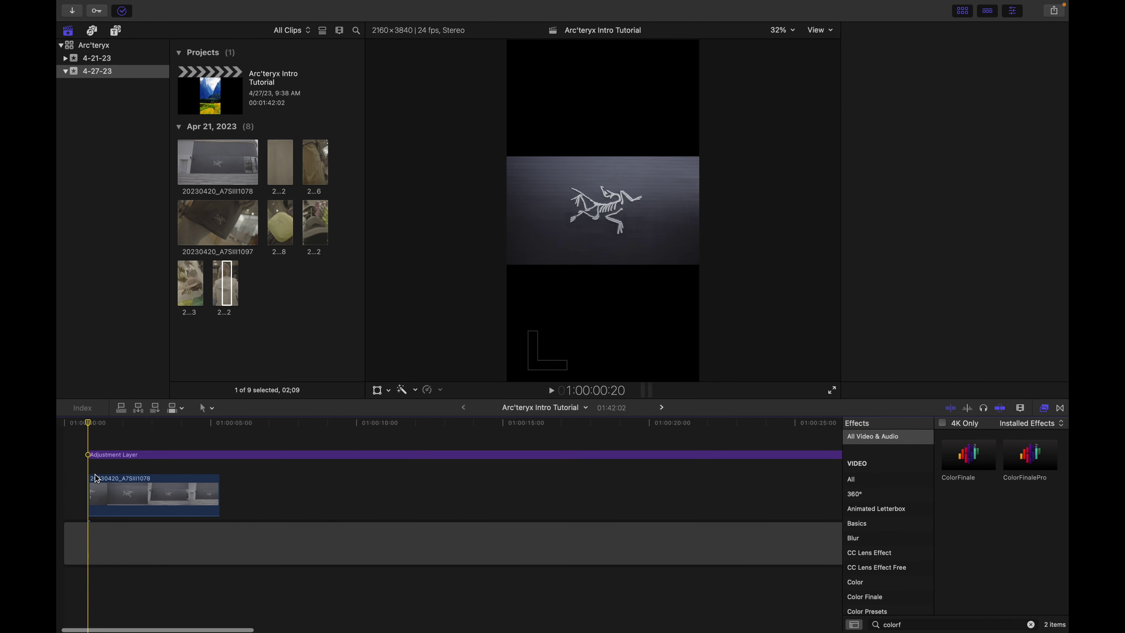
pyautogui.click(97, 478)
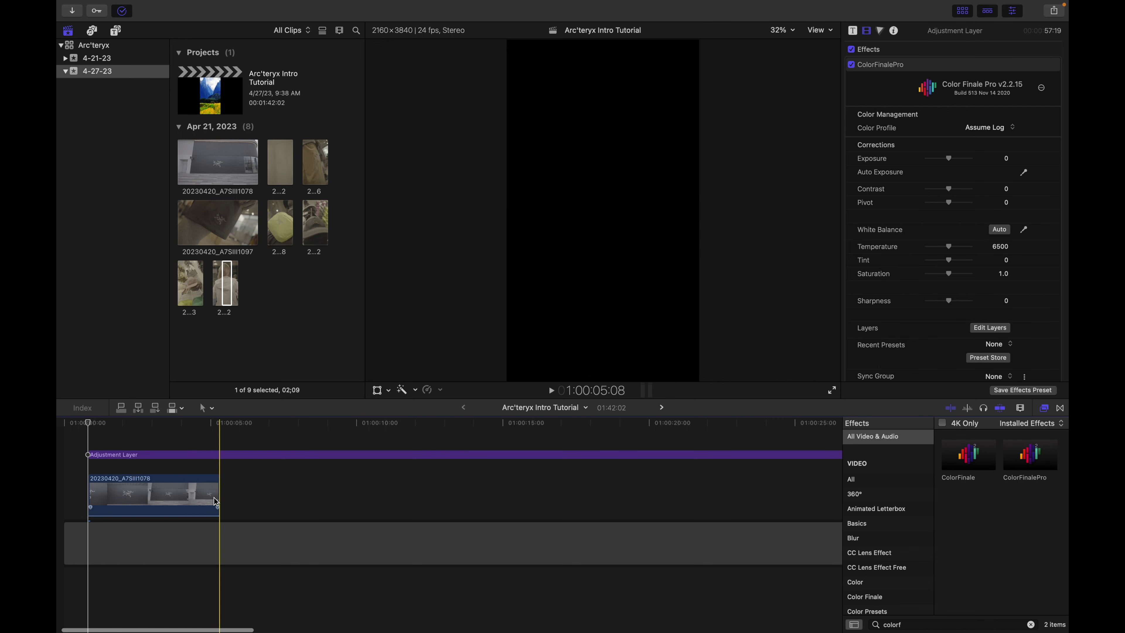
pyautogui.click(95, 477)
pyautogui.press('cmd+=')
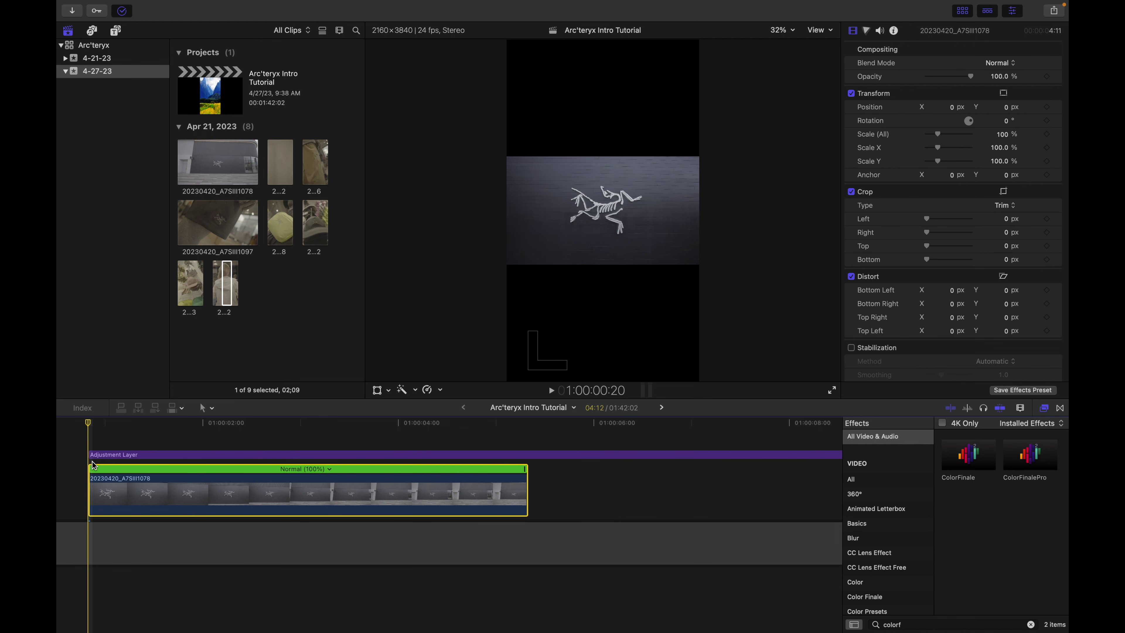
pyautogui.press('super+equal')
pyautogui.click(117, 498)
pyautogui.press('super+minus')
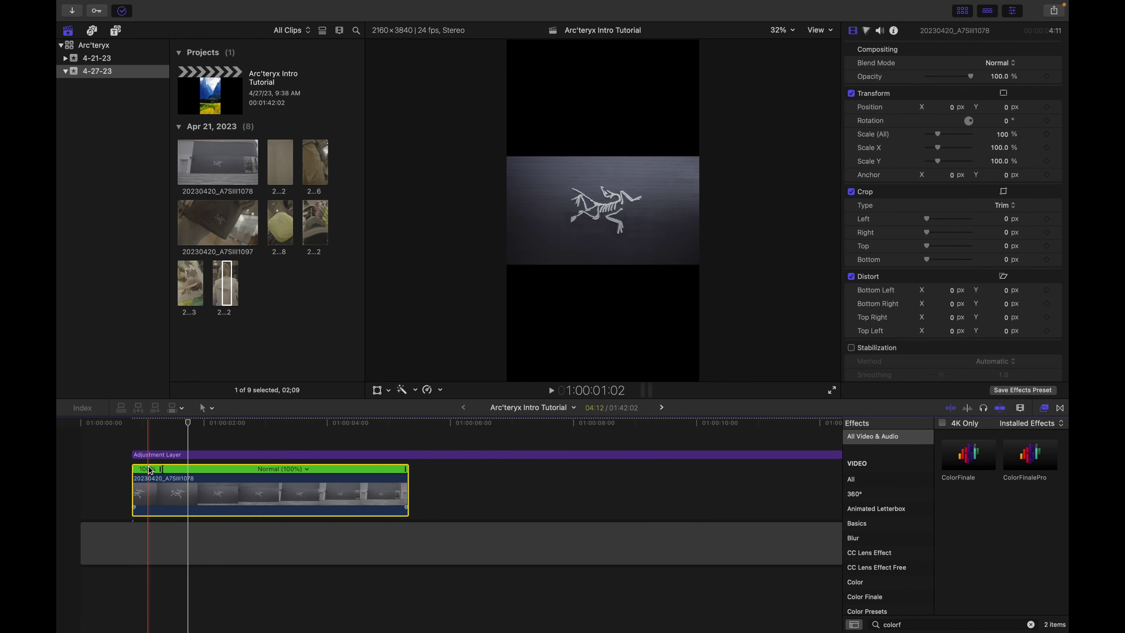
pyautogui.press('super+equal')
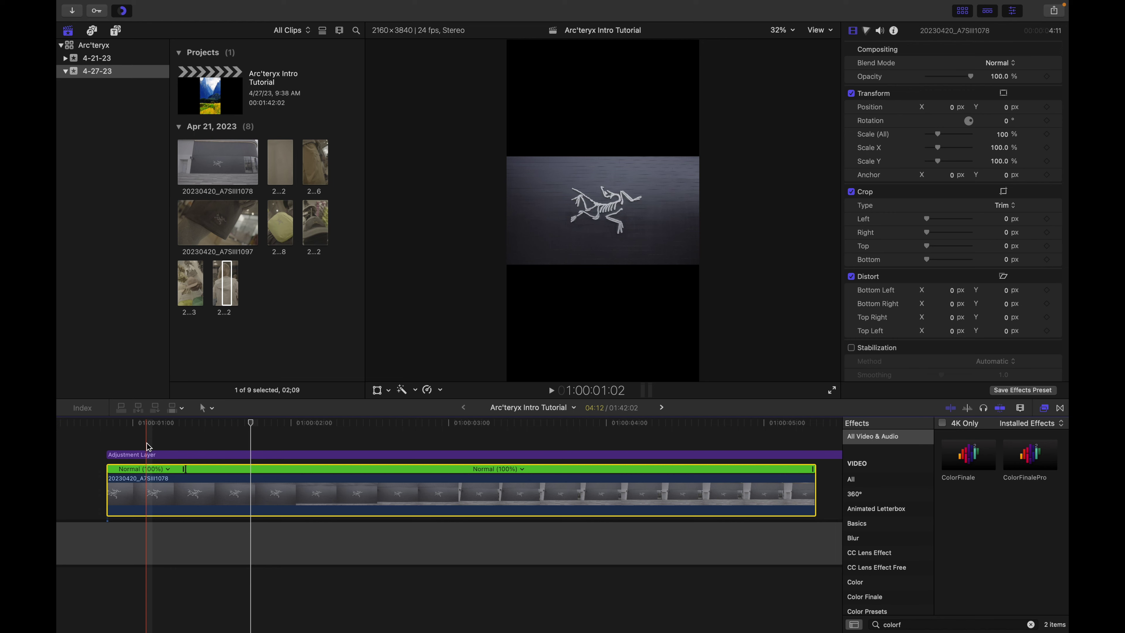
# Trim the start of the logo clip slightly and slow its first speed segment to 34%
pyautogui.press('super+z')
pyautogui.press('space')
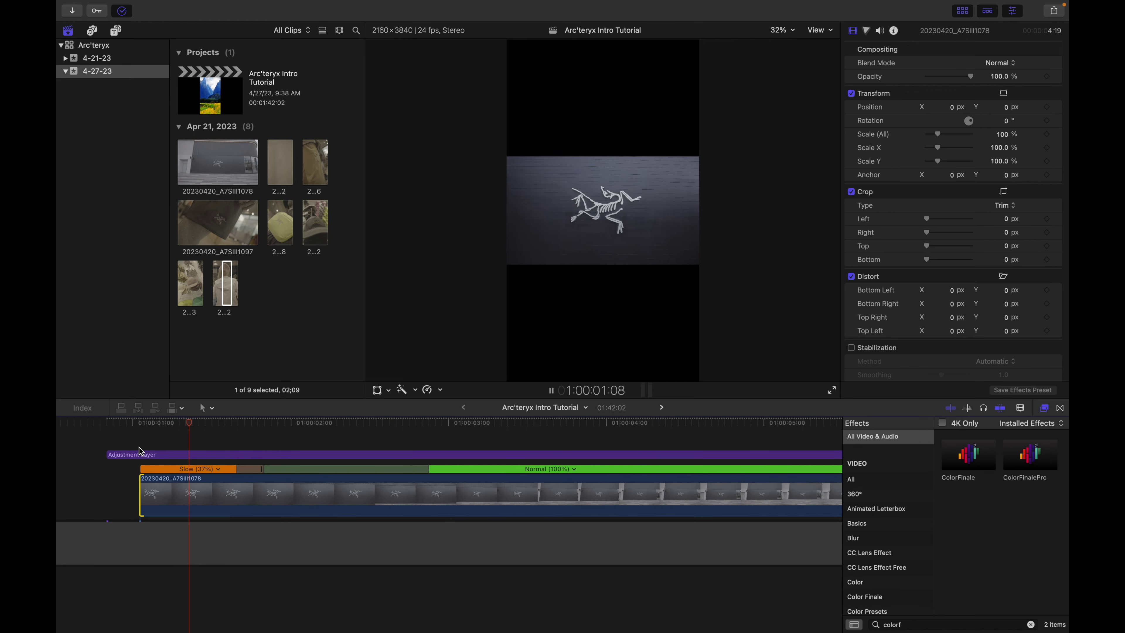
pyautogui.moveTo(263, 469); pyautogui.dragTo(270, 469)
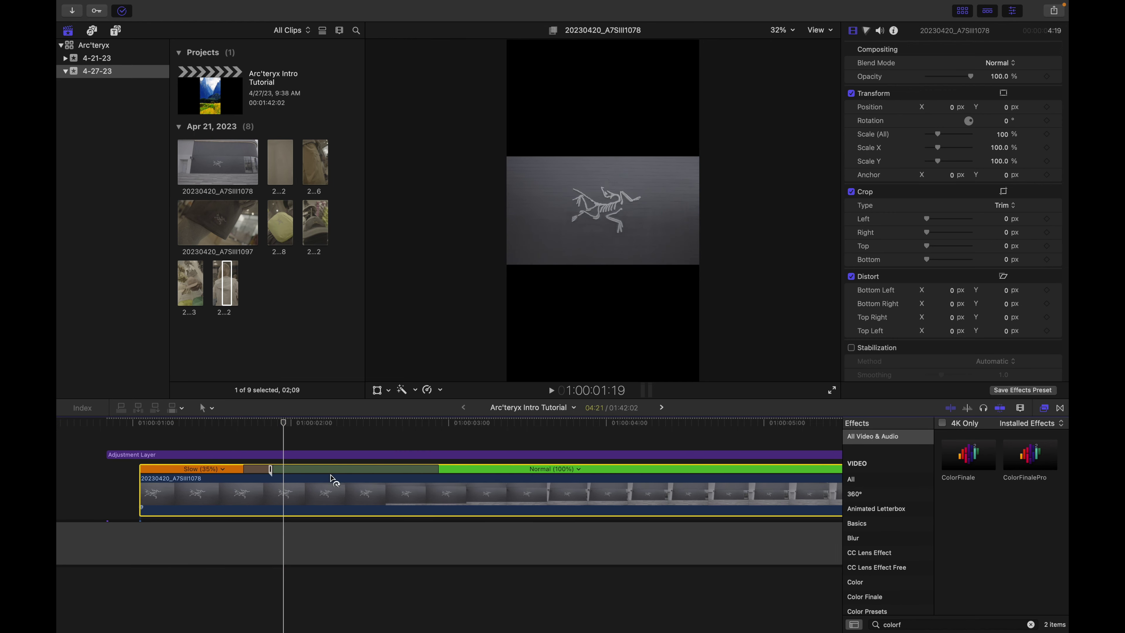
pyautogui.press('space')
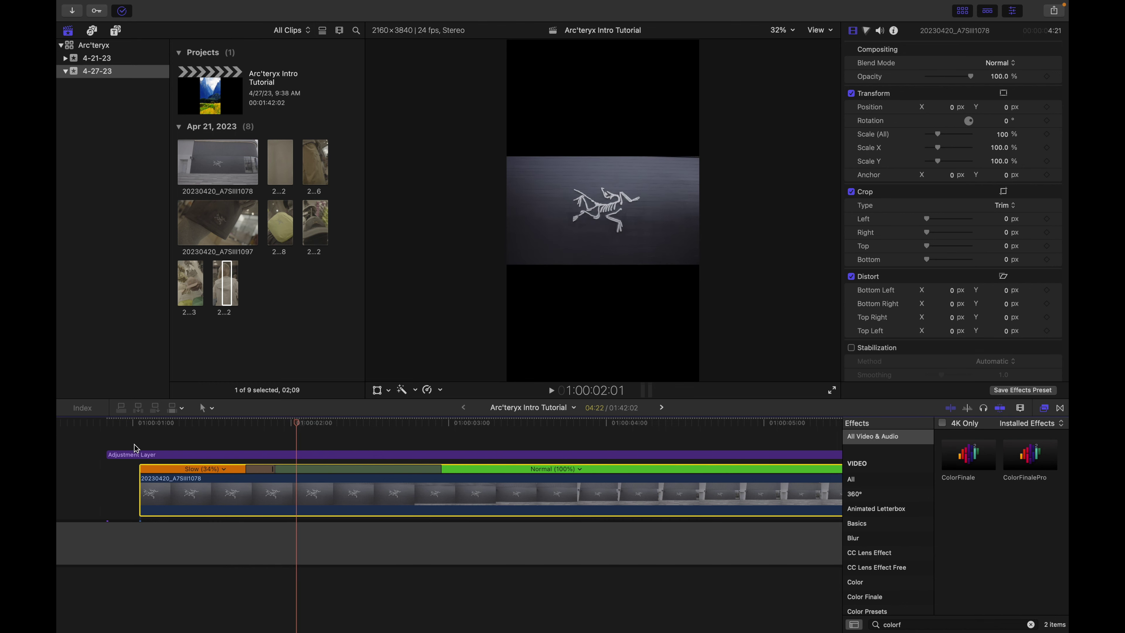
# Set the slowed logo clip's retiming video quality to Optical Flow and play back its opening
pyautogui.click(139, 454)
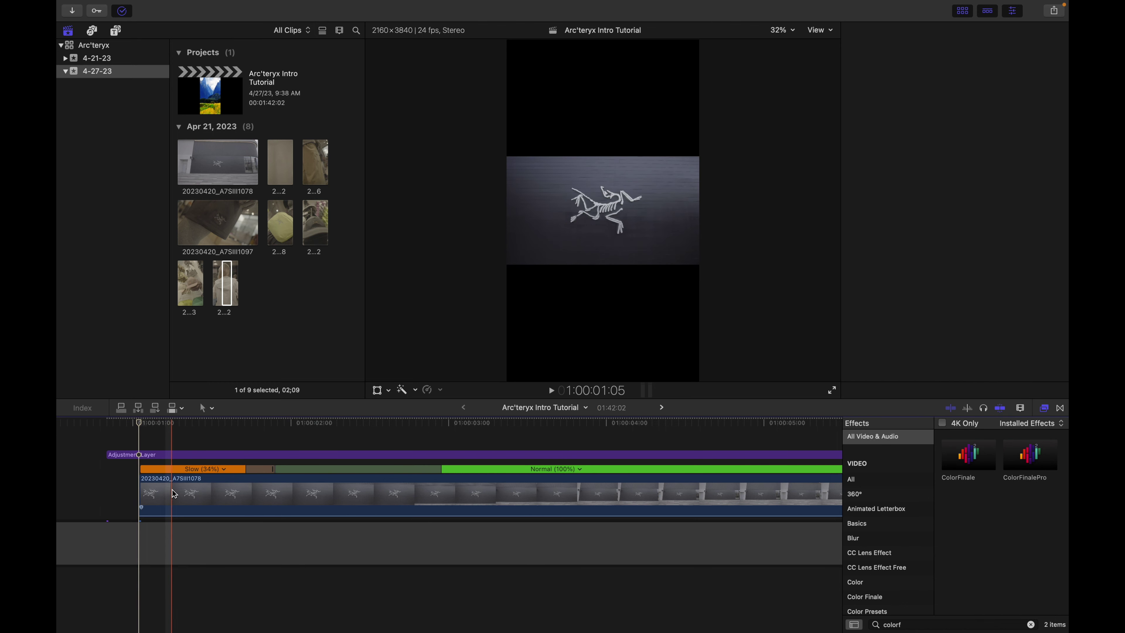
pyautogui.click(187, 495)
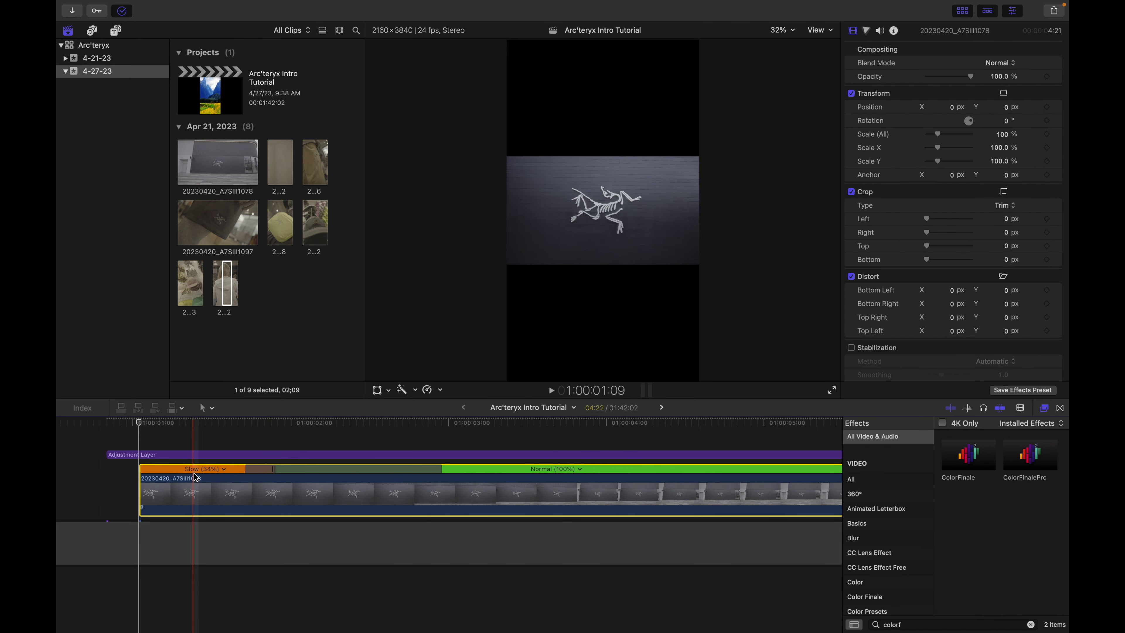
pyautogui.click(194, 470)
pyautogui.click(193, 489)
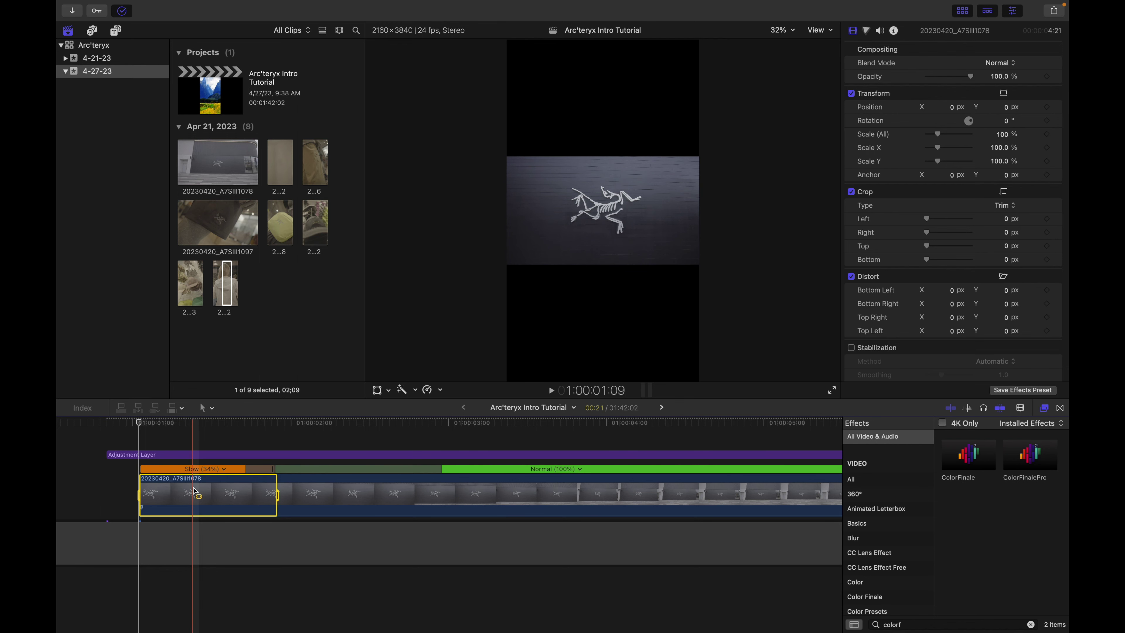
pyautogui.click(428, 390)
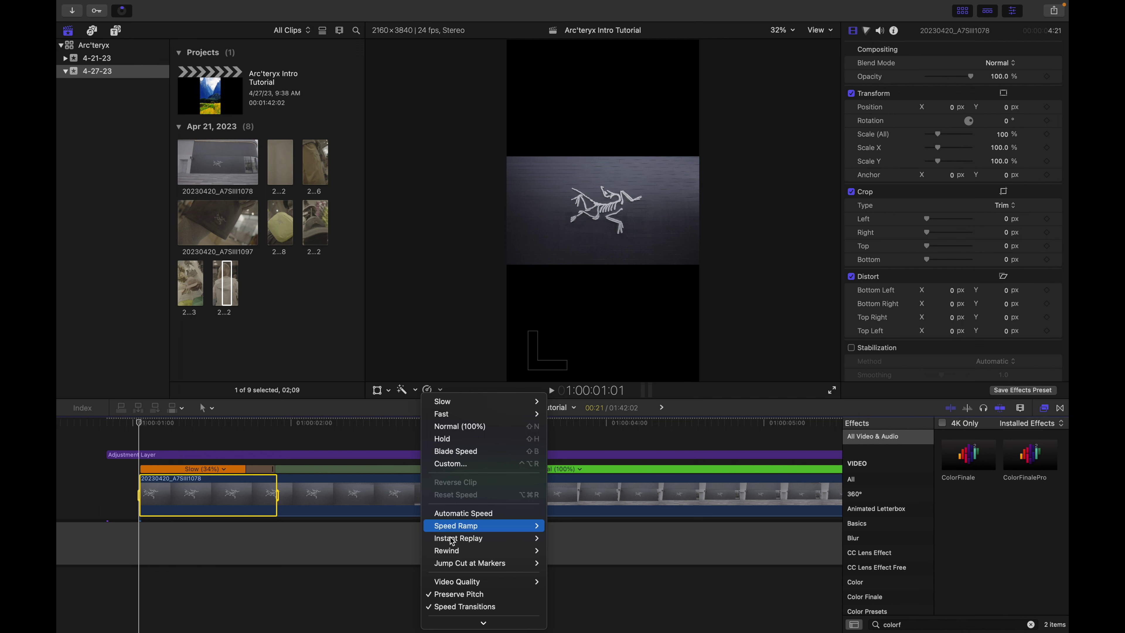
pyautogui.moveTo(459, 564)
pyautogui.moveTo(488, 581)
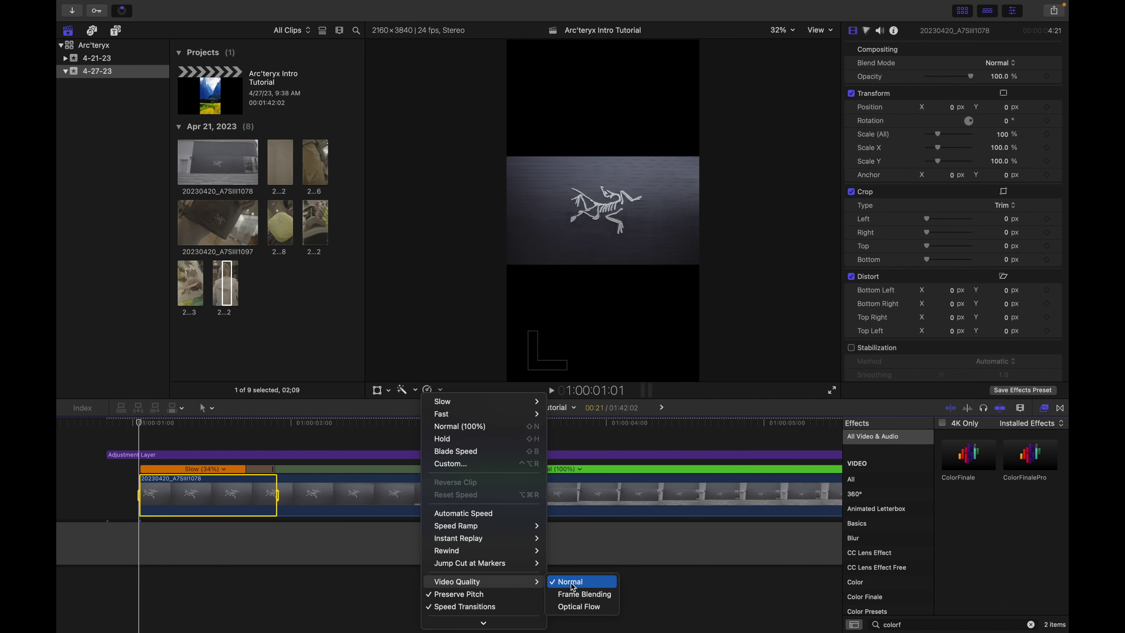
pyautogui.click(580, 607)
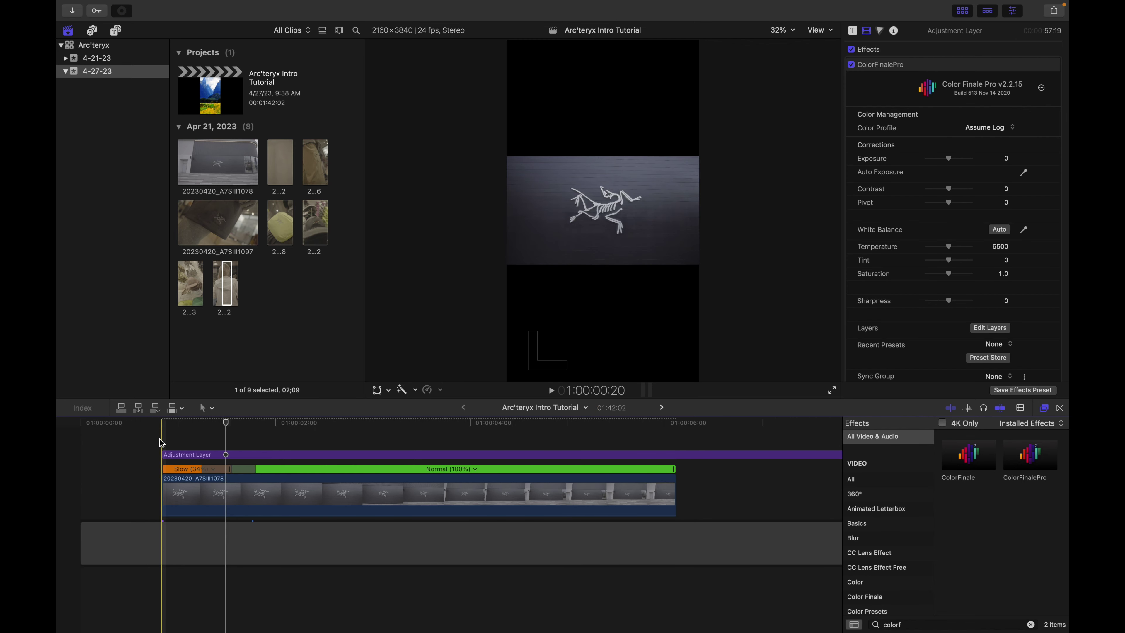
pyautogui.click(161, 443)
pyautogui.press('space')
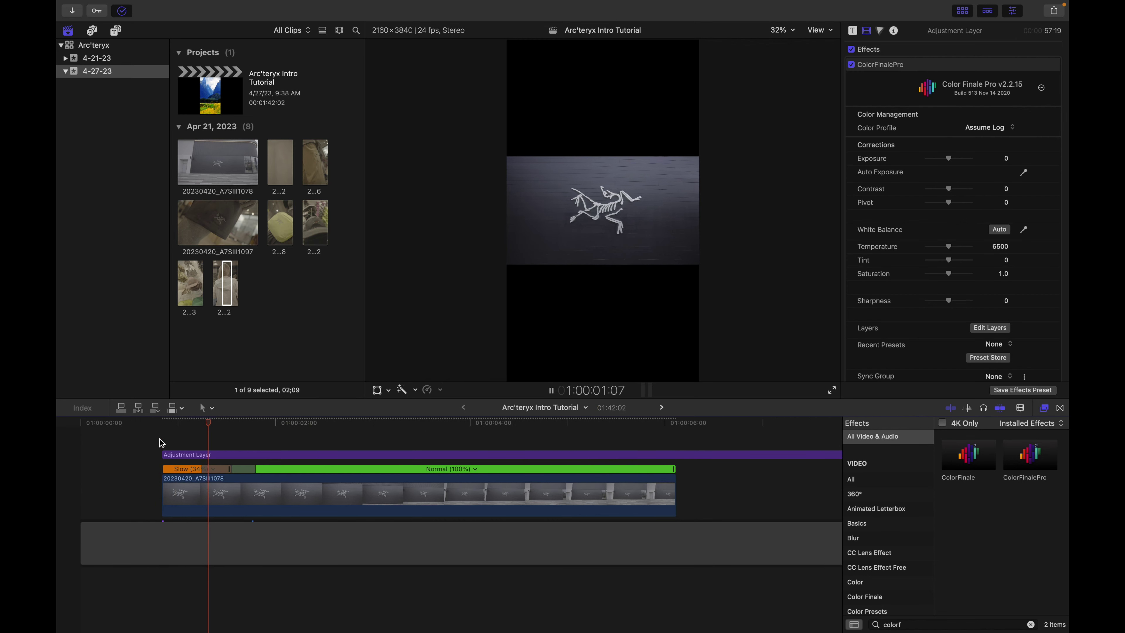
pyautogui.click(161, 443)
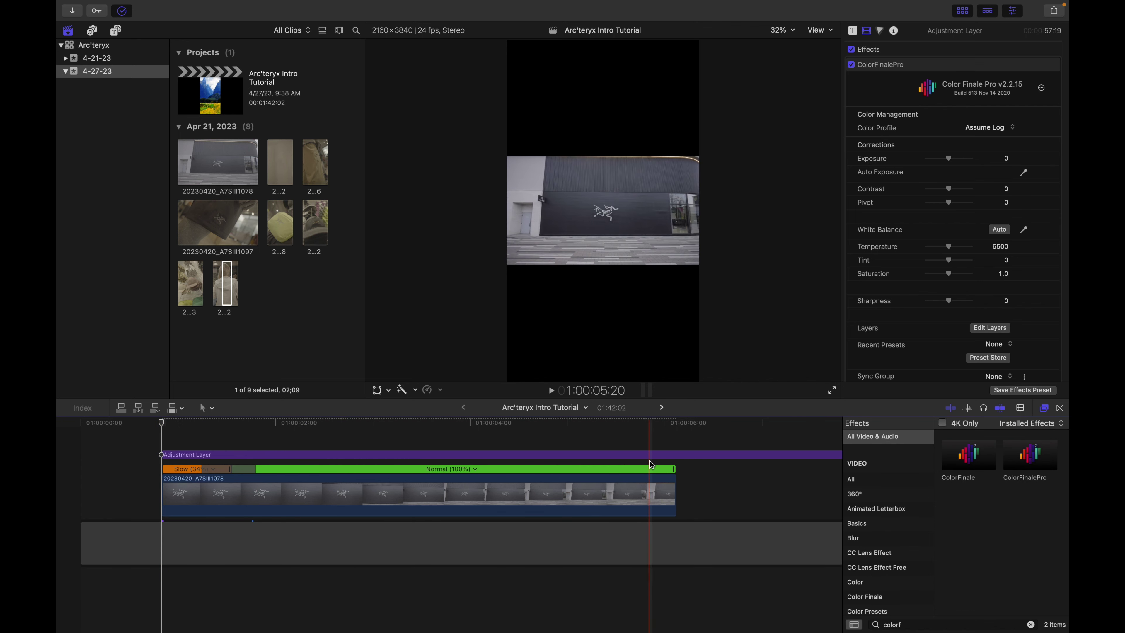
# Split the logo clip's speed at 01:00:05:20 near its end and speed up the middle segment to 454%
pyautogui.click(652, 465)
pyautogui.click(650, 493)
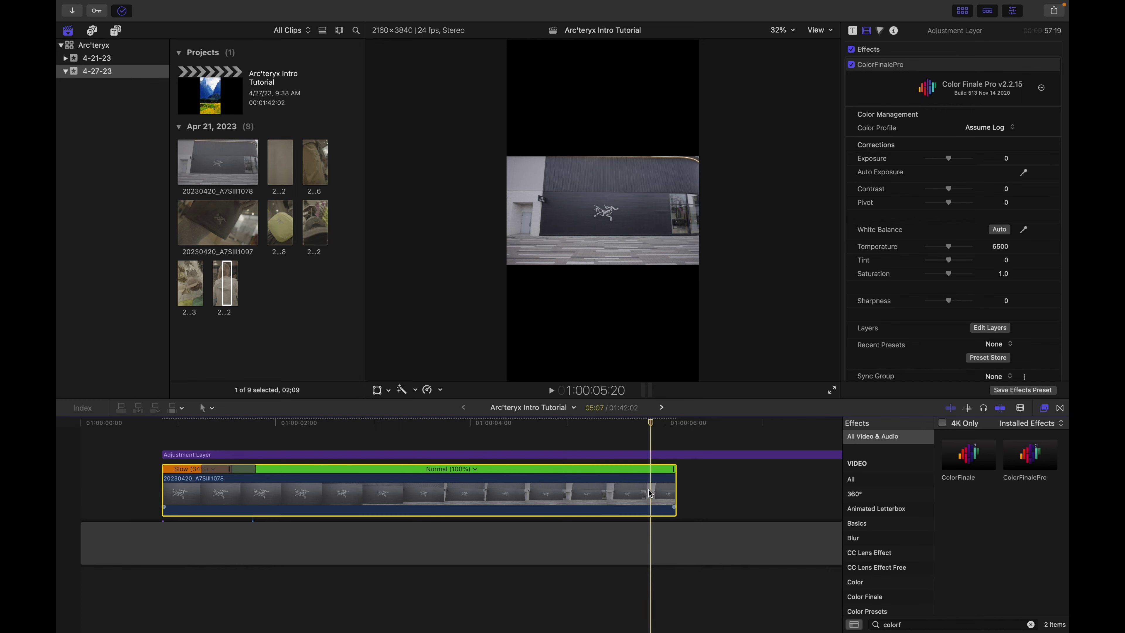
pyautogui.hotkey('shift', 'b')
pyautogui.moveTo(650, 469); pyautogui.dragTo(341, 495)
pyautogui.click(397, 454)
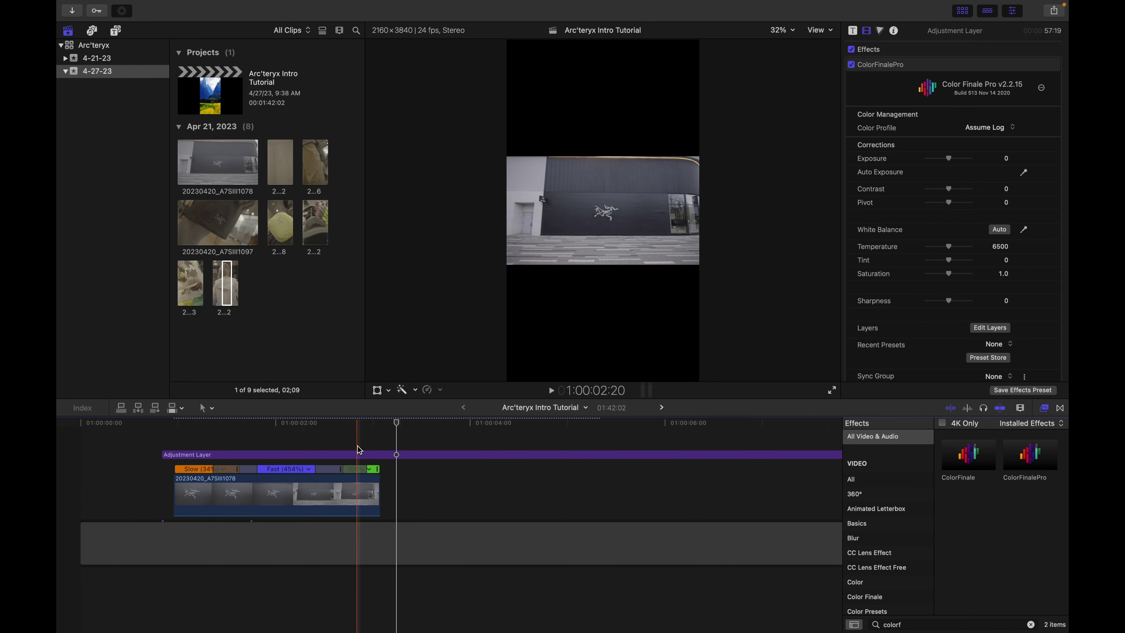
# Duplicate the speed-ramped logo clip directly after itself and convert the copy into a compound clip with the default settings
pyautogui.click(334, 503)
pyautogui.press('Up')
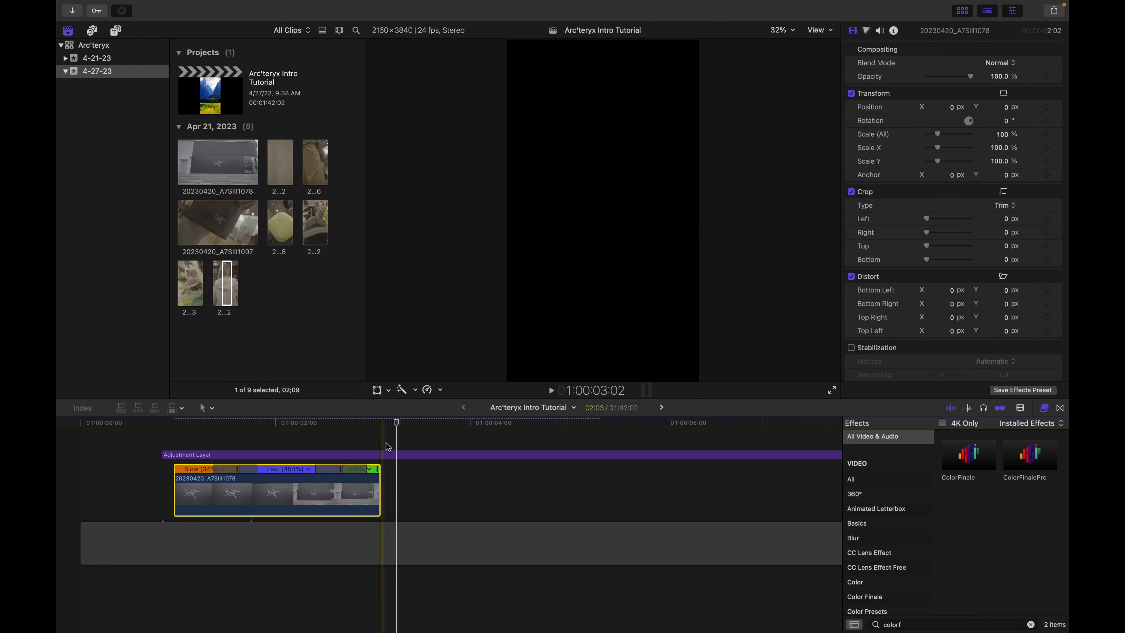
pyautogui.hotkey('alt', 'v')
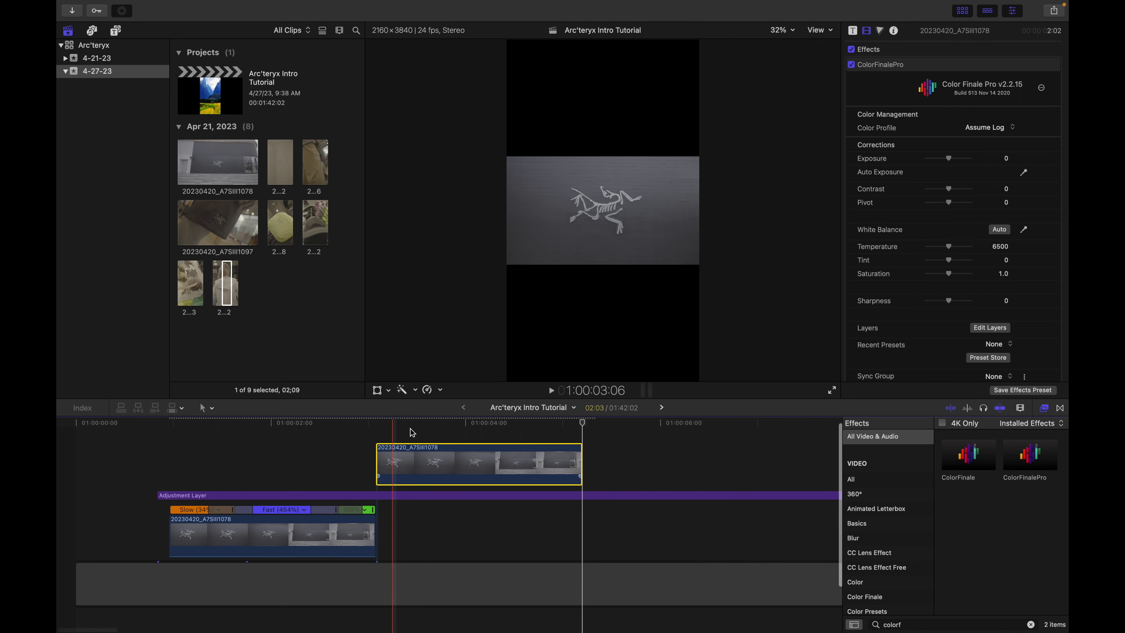
pyautogui.rightClick(398, 463)
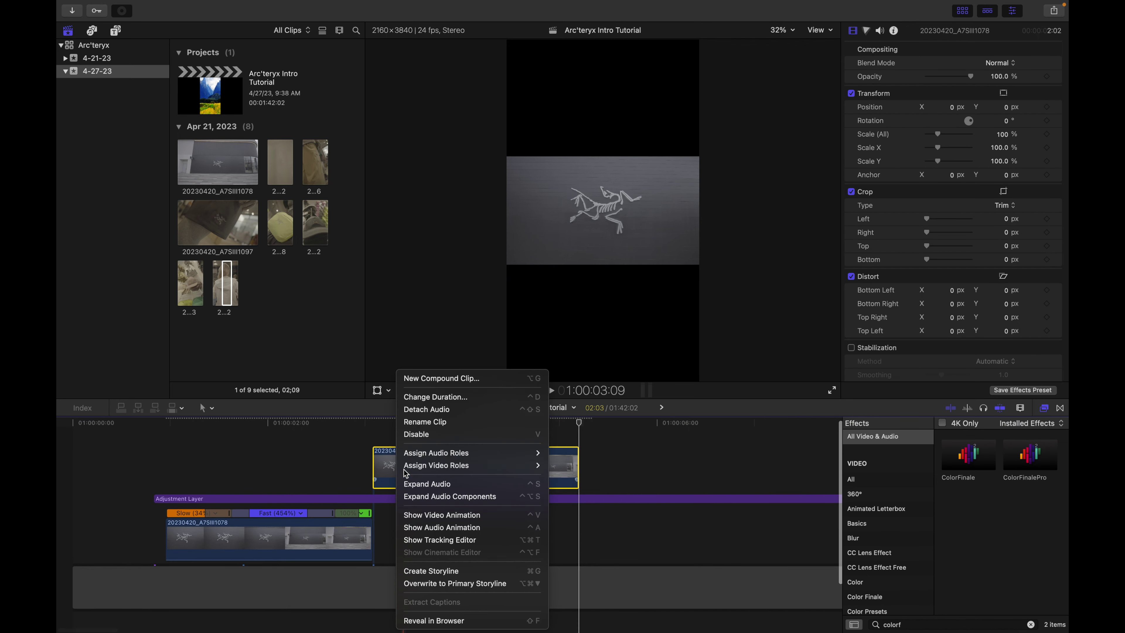
pyautogui.click(439, 378)
pyautogui.press('Return')
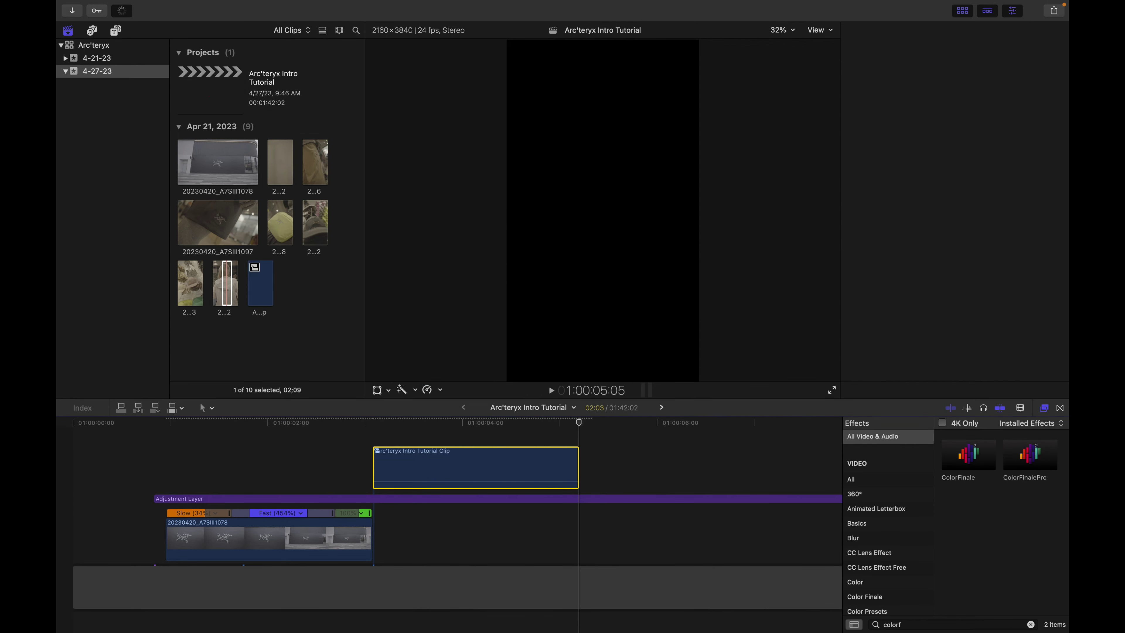
# Reverse the compound clip and move it beneath the adjustment layer, directly after the original logo clip
pyautogui.click(427, 390)
pyautogui.click(447, 481)
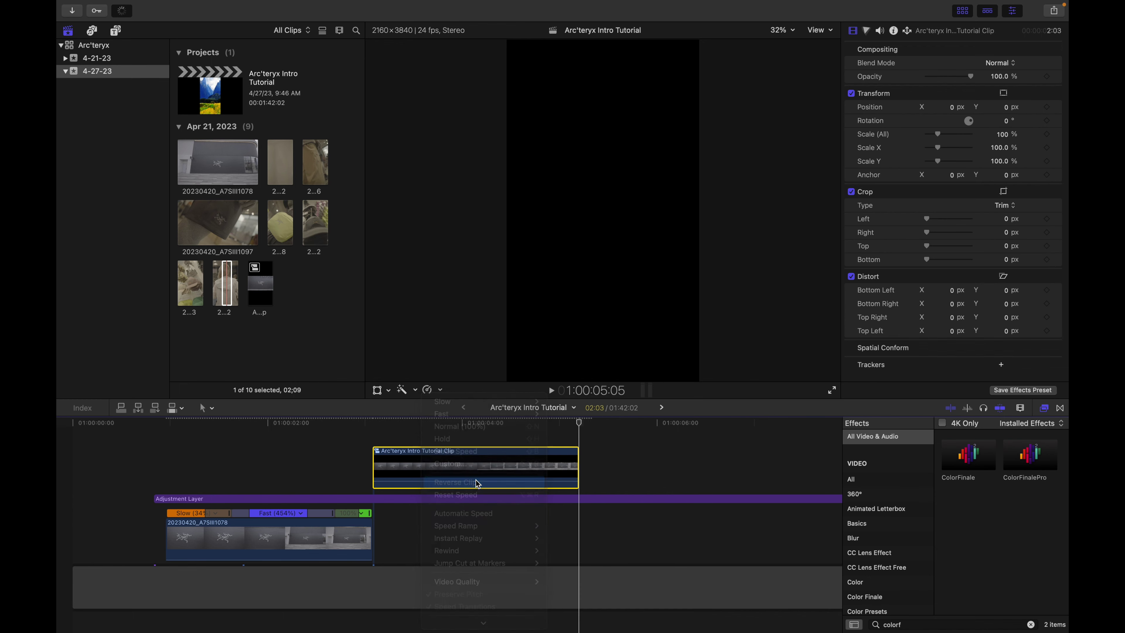
pyautogui.moveTo(392, 464); pyautogui.dragTo(374, 496)
# Trim one frame off the start of the reversed compound clip at its join with the original clip
pyautogui.scroll(3, 375, 496)
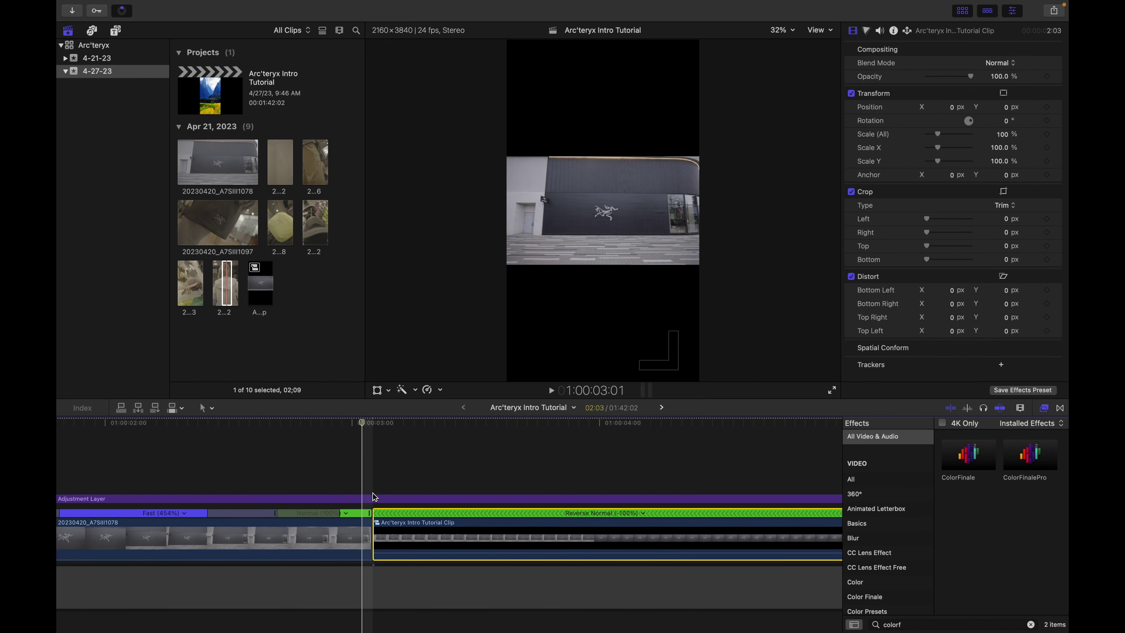
pyautogui.click(380, 540)
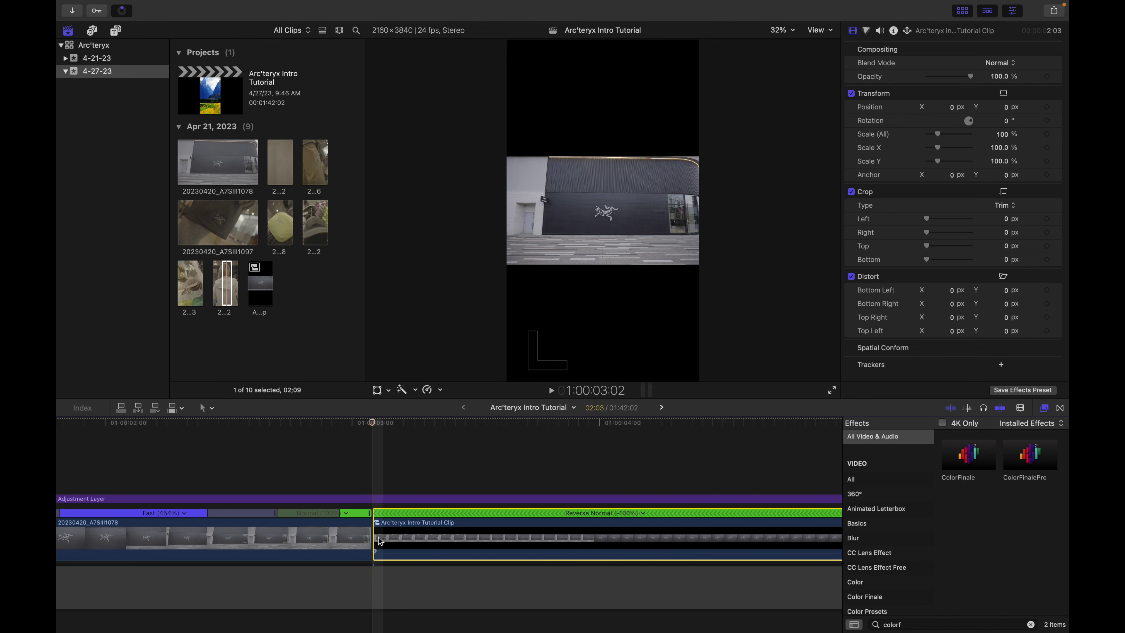
pyautogui.moveTo(376, 537); pyautogui.dragTo(385, 537)
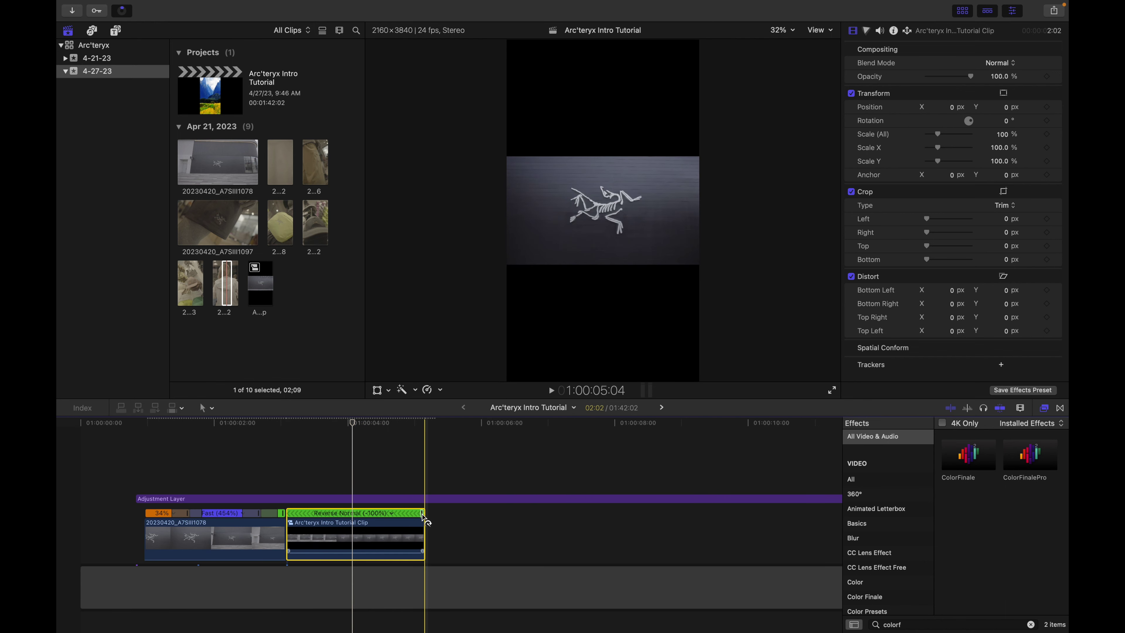
# Speed up the reversed compound clip to 255% and trim its end to about 01:00:03:16
pyautogui.moveTo(422, 515); pyautogui.dragTo(339, 515)
pyautogui.click(295, 499)
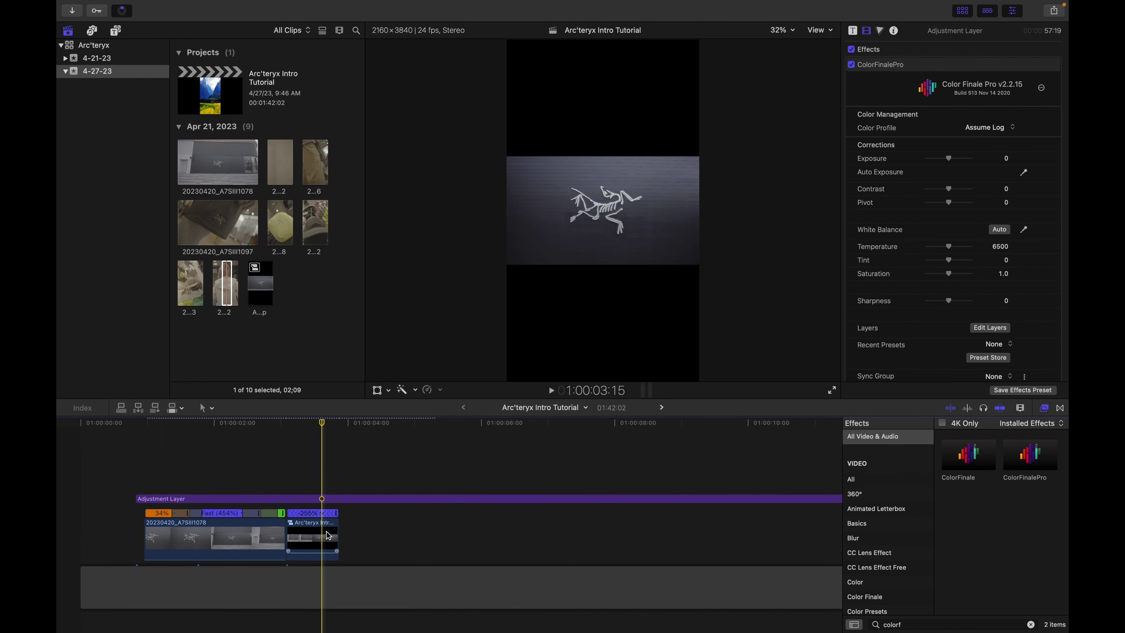
pyautogui.moveTo(338, 535); pyautogui.dragTo(323, 534)
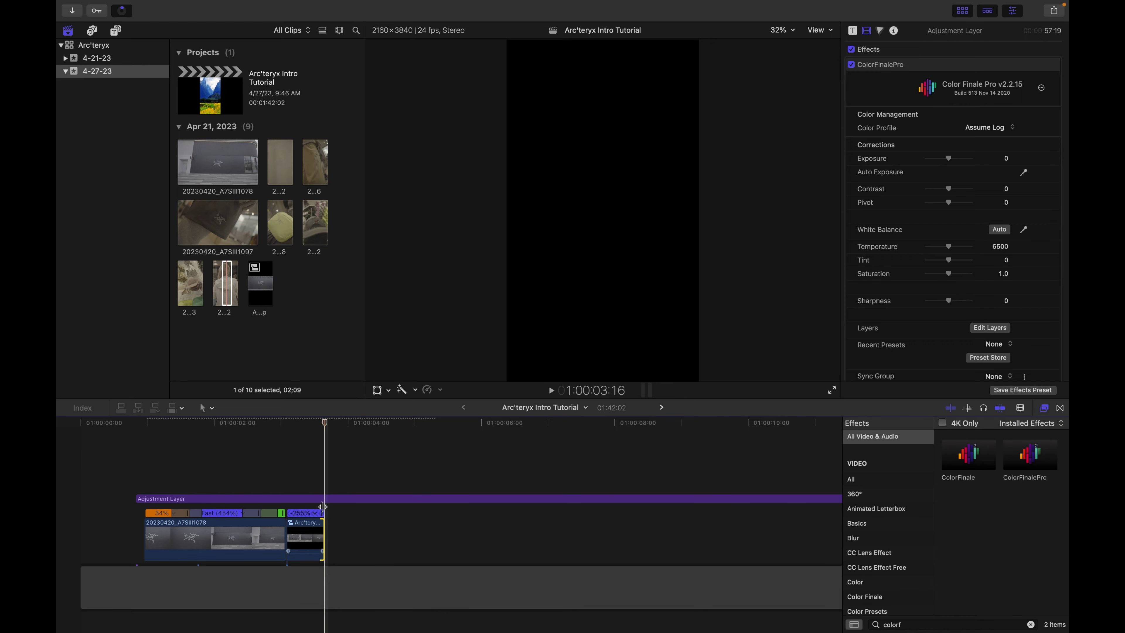
# Find the Luma Keyer effect and apply it to the original logo clip, working from the clip's start at 01:00:00:23
pyautogui.click(309, 482)
pyautogui.press('space')
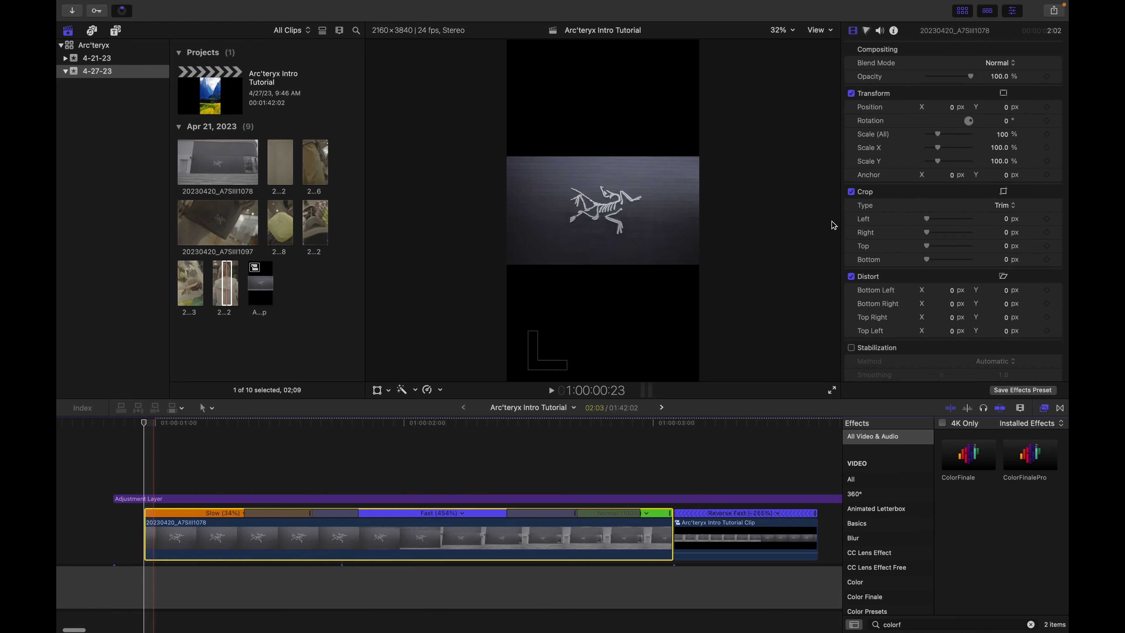
pyautogui.doubleClick(908, 624)
pyautogui.write('luma')
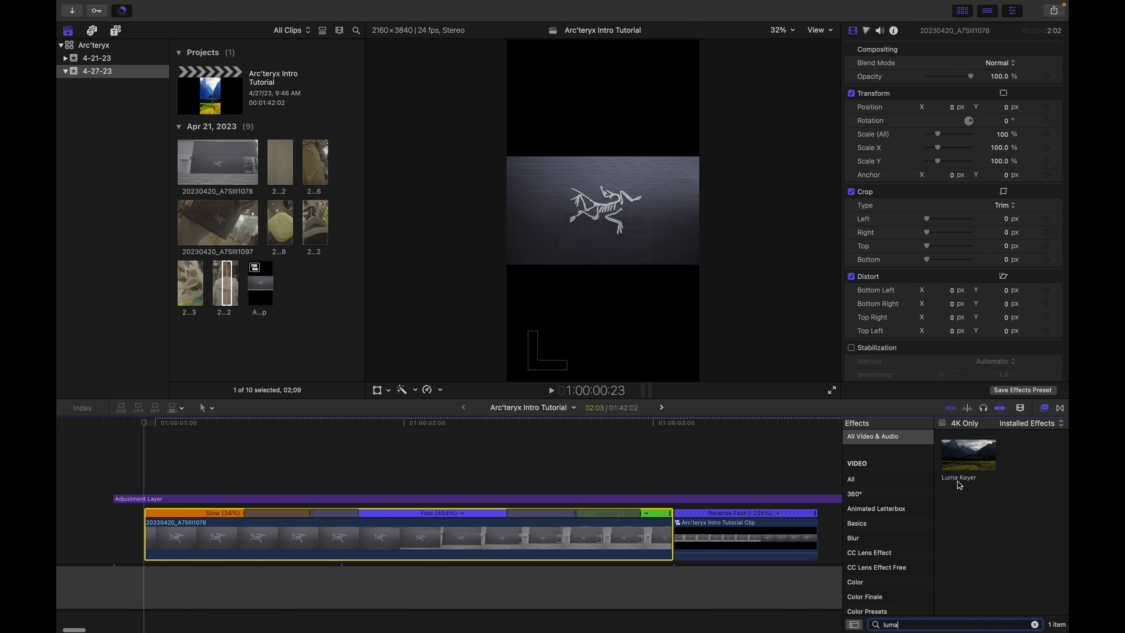
pyautogui.moveTo(971, 459); pyautogui.dragTo(150, 532)
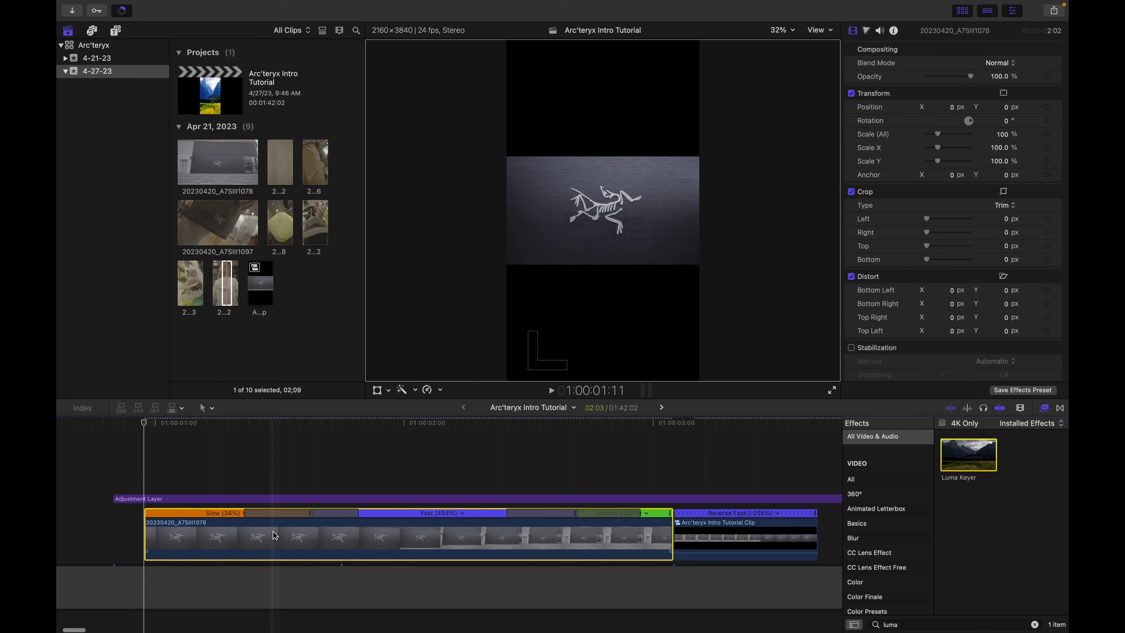
pyautogui.click(146, 483)
pyautogui.click(158, 536)
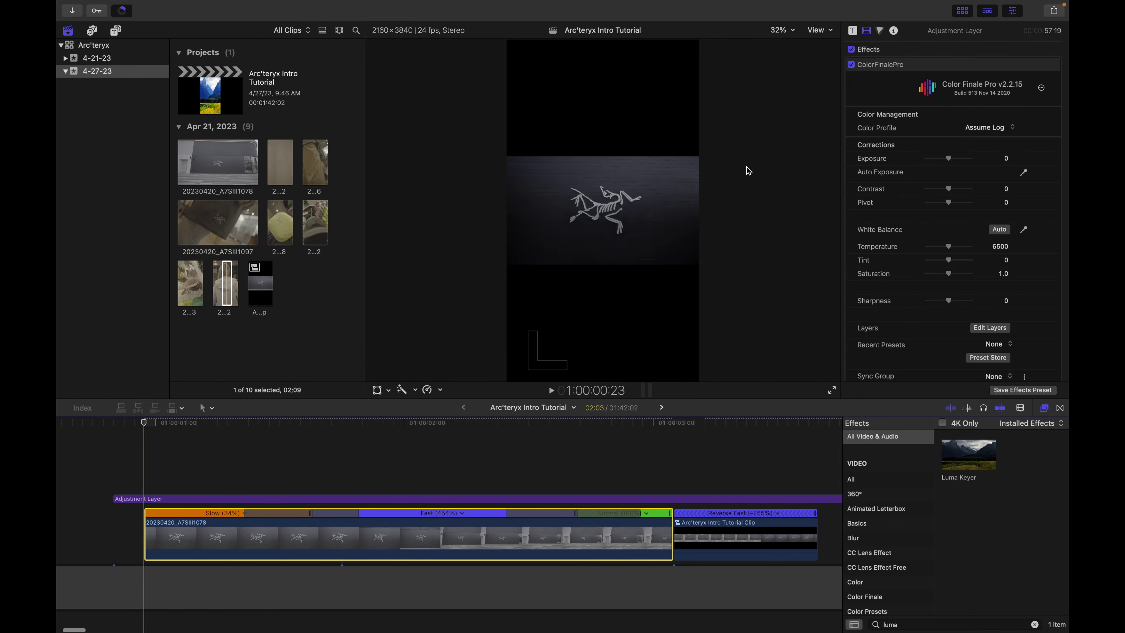
# Raise the Luma Keyer's lower threshold until only the Arc'teryx logo remains, and keyframe it at 01:00:00:23
pyautogui.moveTo(1002, 75)
pyautogui.mouseDown()
pyautogui.moveTo(961, 77)
pyautogui.moveTo(1005, 80)
pyautogui.mouseUp()
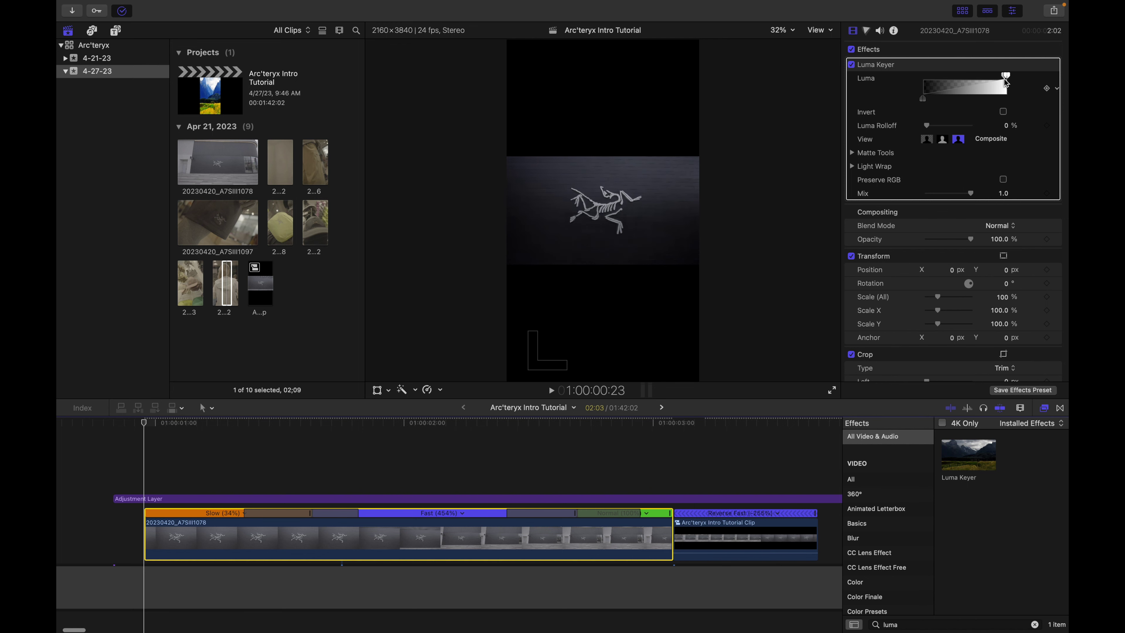
pyautogui.moveTo(922, 98); pyautogui.dragTo(959, 98)
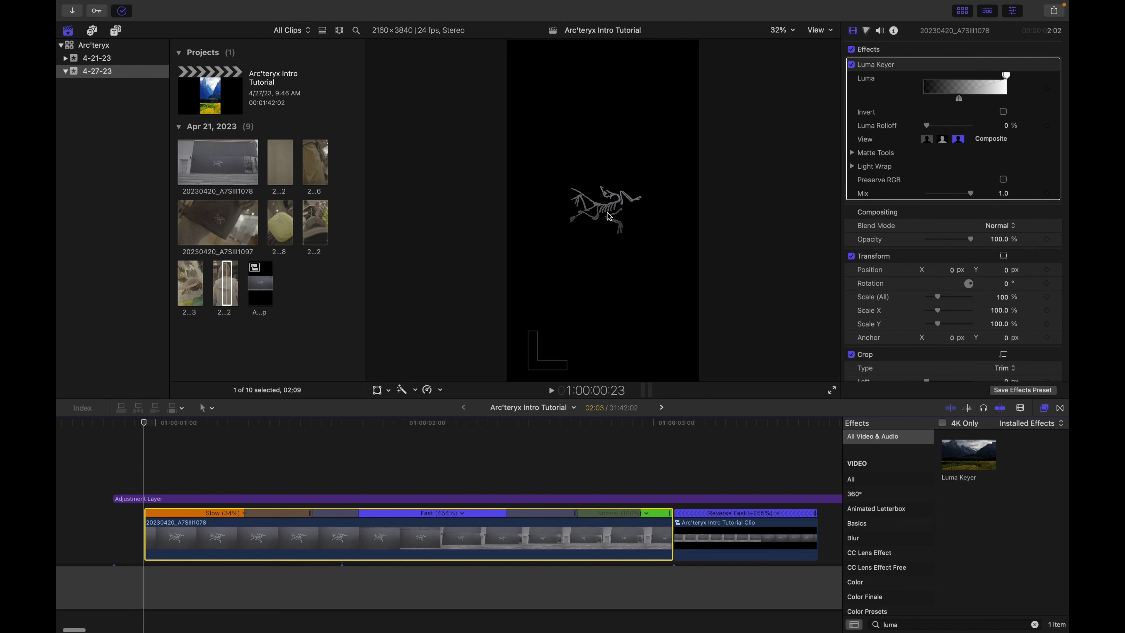
pyautogui.click(1046, 89)
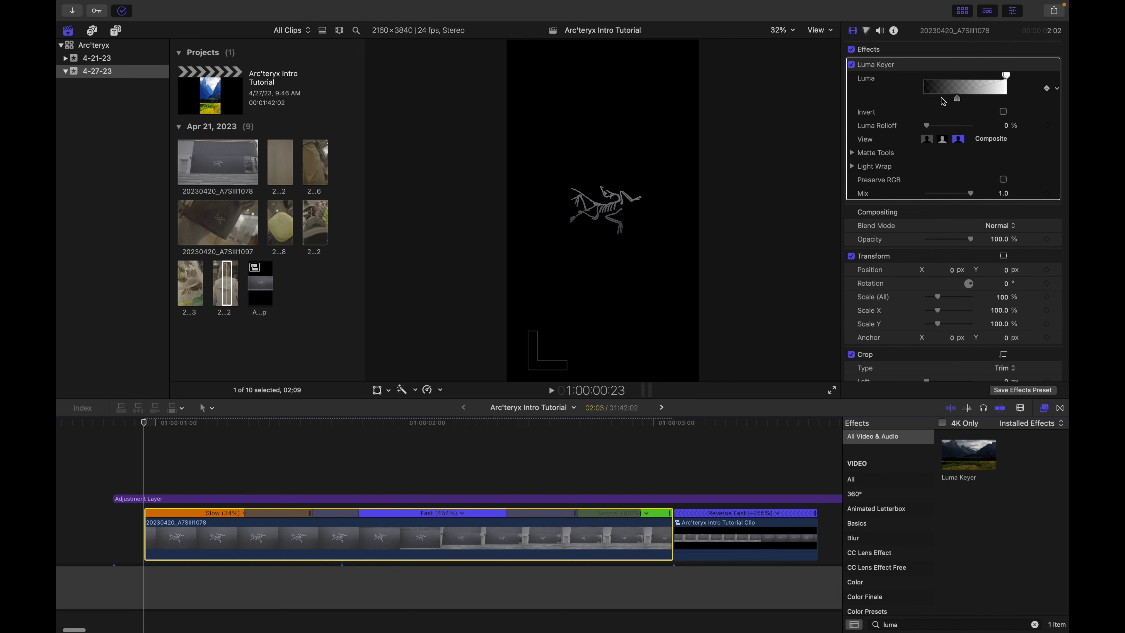
# Keyframe the Luma Keyer back to its full luma range at 01:00:01:19, and play the reveal from the clip's start
pyautogui.press('space')
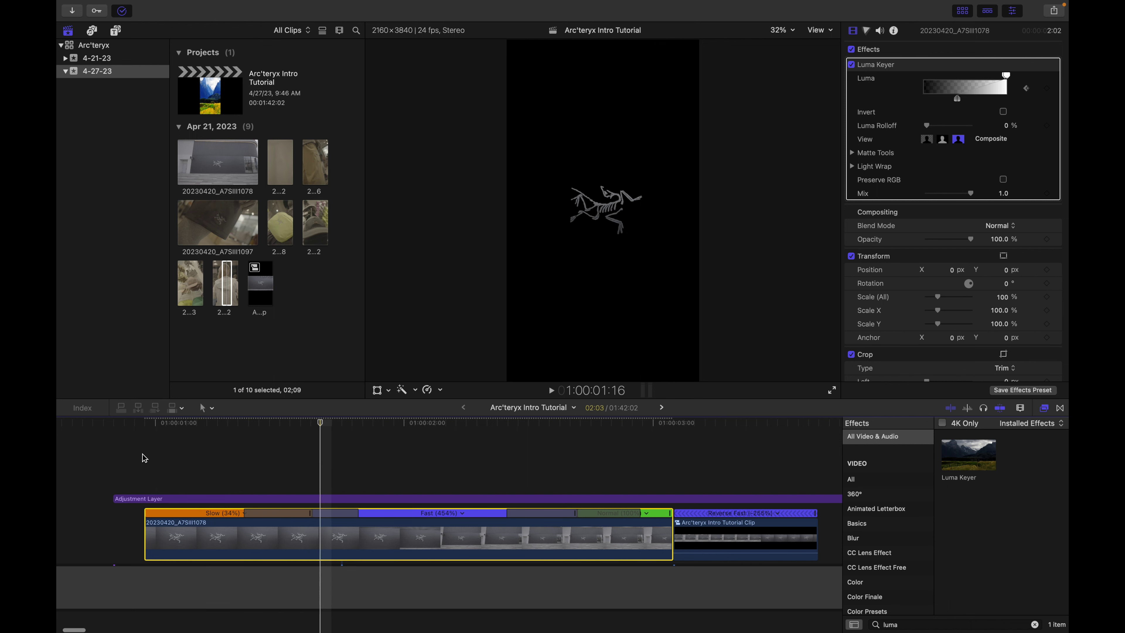
pyautogui.press('Right')
pyautogui.press('Left')
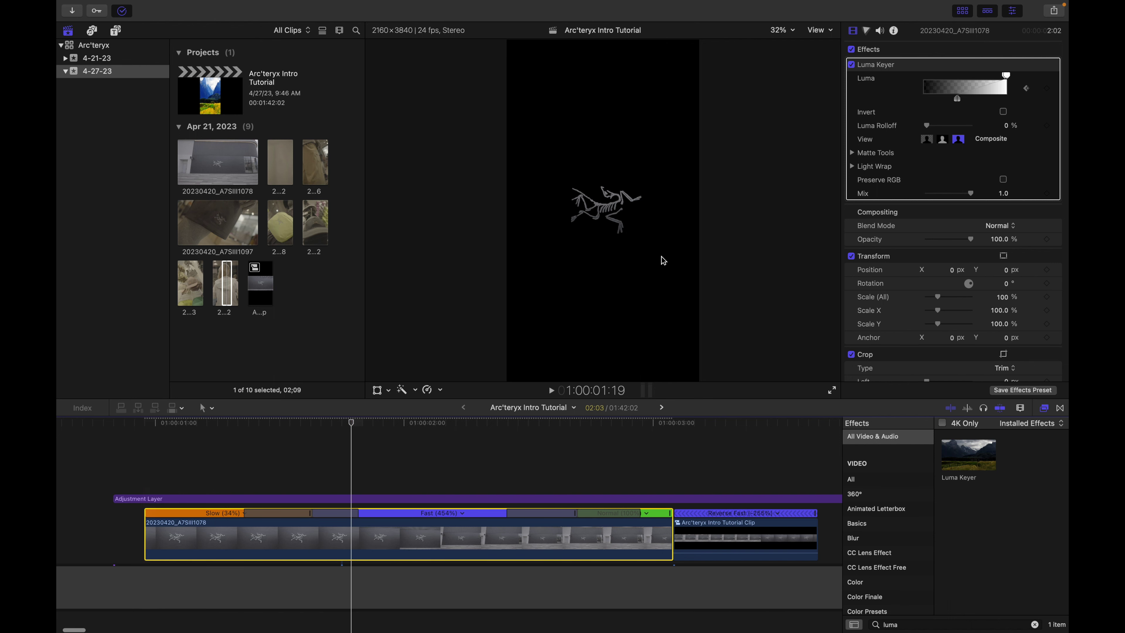
pyautogui.moveTo(958, 98); pyautogui.dragTo(929, 100)
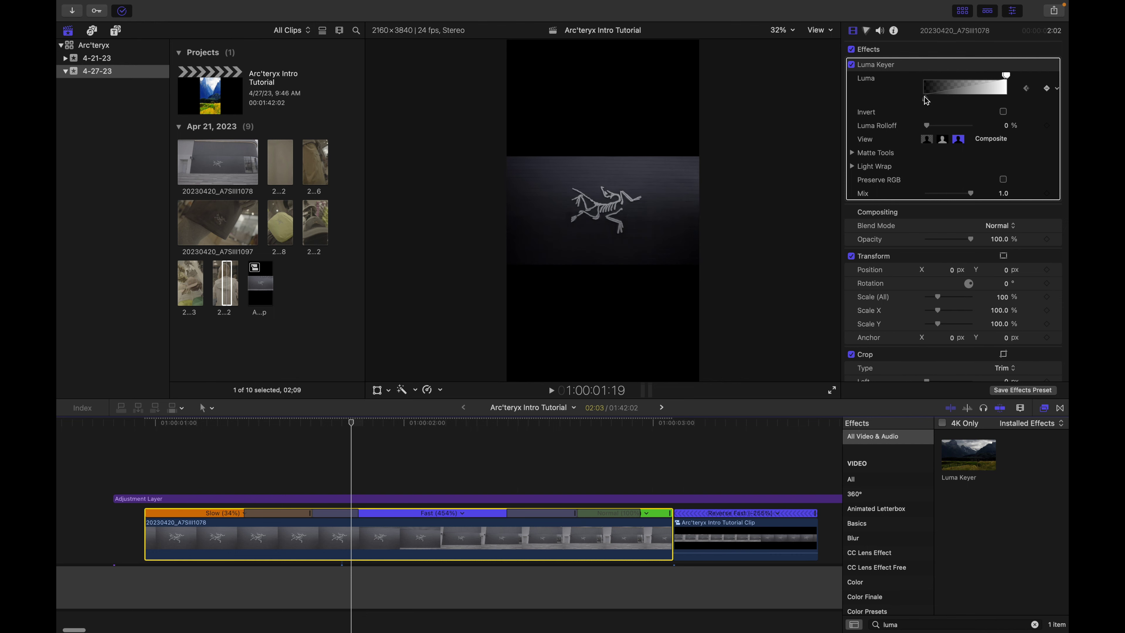
pyautogui.moveTo(1005, 75); pyautogui.dragTo(928, 78)
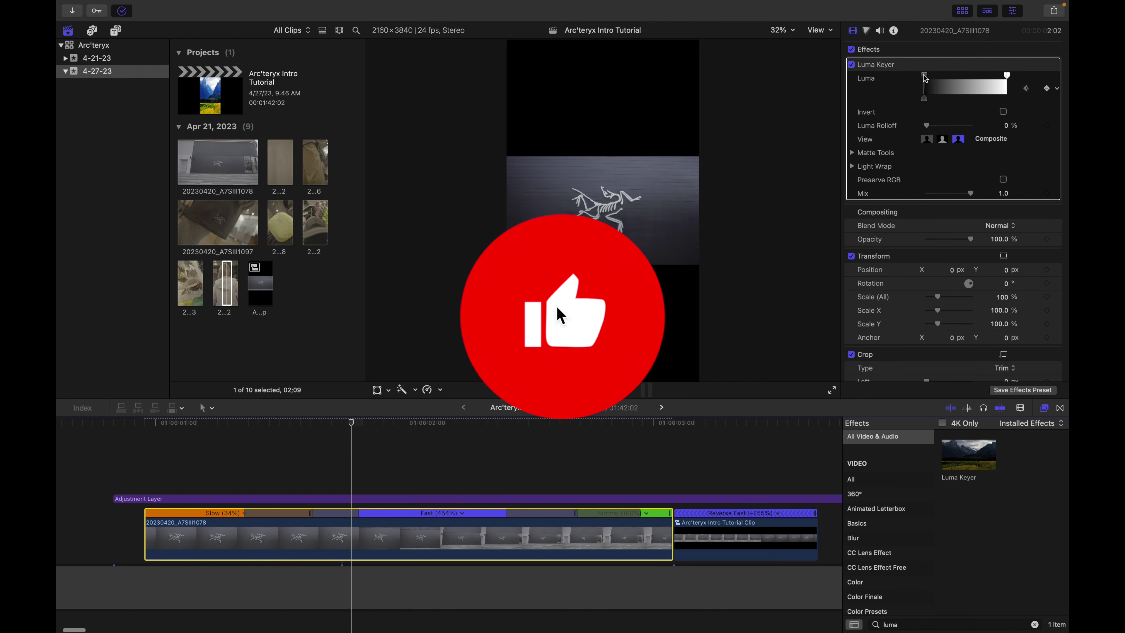
pyautogui.moveTo(925, 78); pyautogui.dragTo(1006, 75)
pyautogui.press('space')
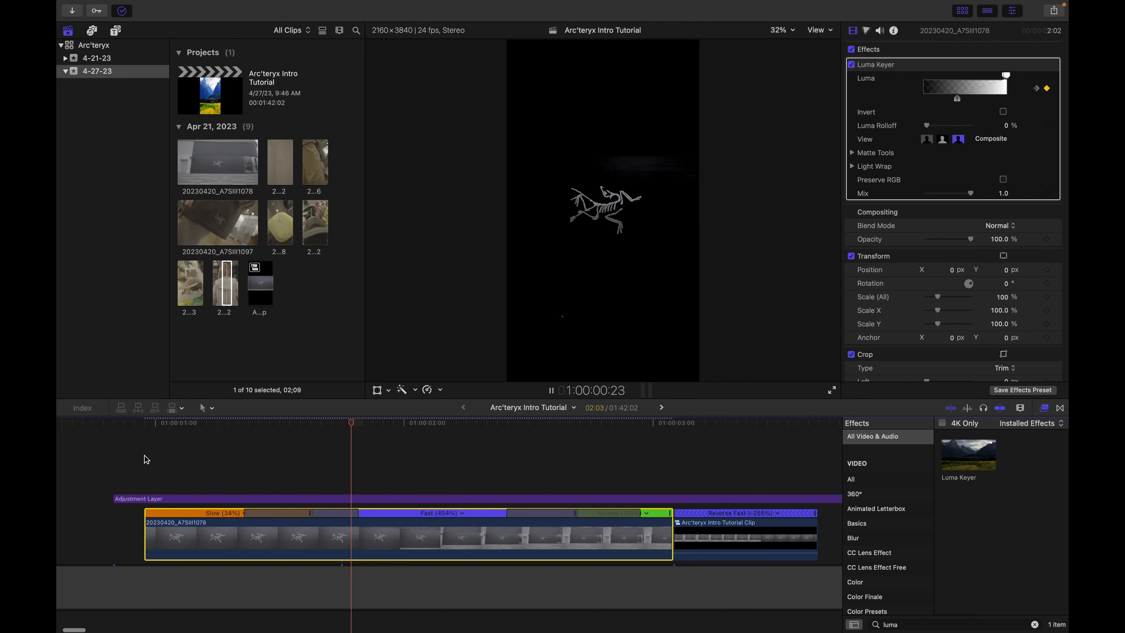
pyautogui.click(143, 455)
pyautogui.click(145, 456)
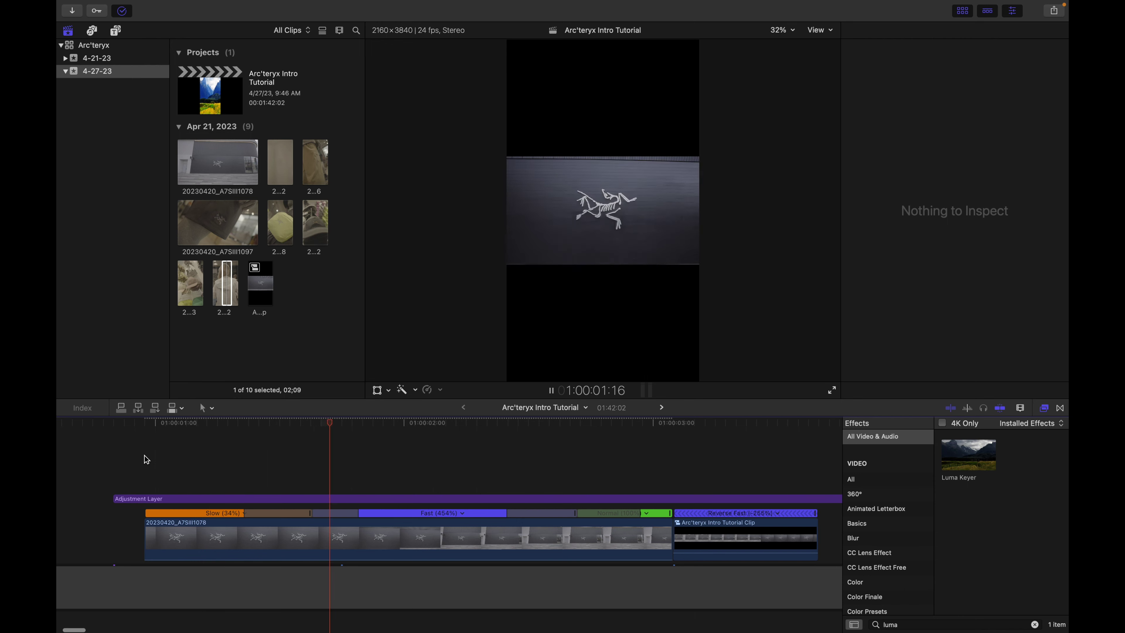
pyautogui.press('space')
# Combine the original logo clip and its reversed copy into one compound clip with the default settings
pyautogui.press('super+minus')
pyautogui.press('super+minus')
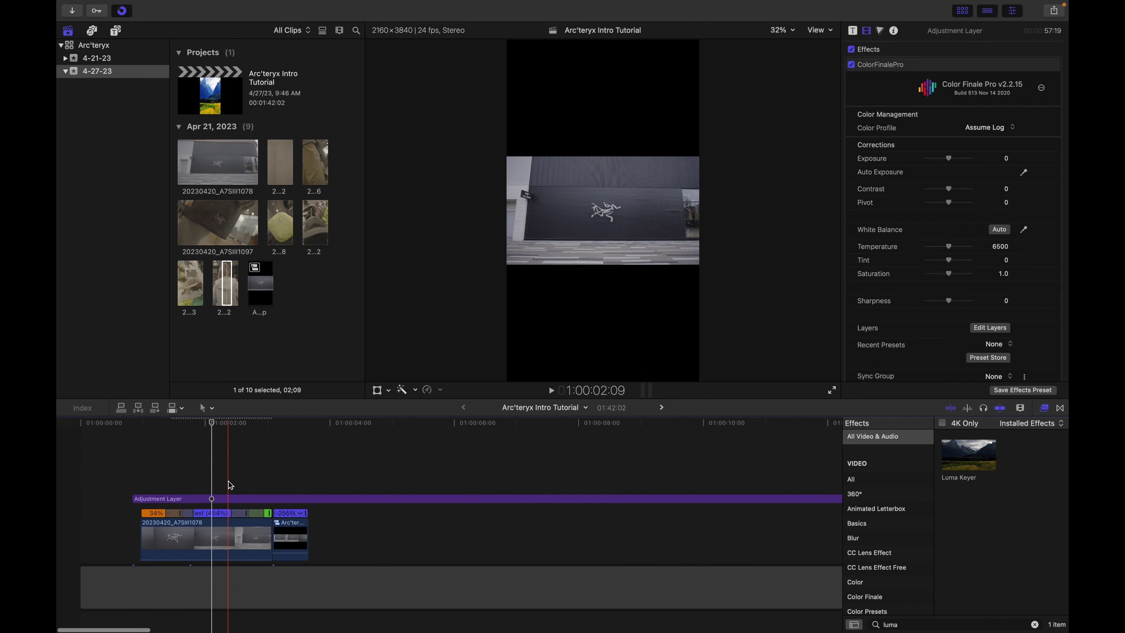
pyautogui.click(229, 481)
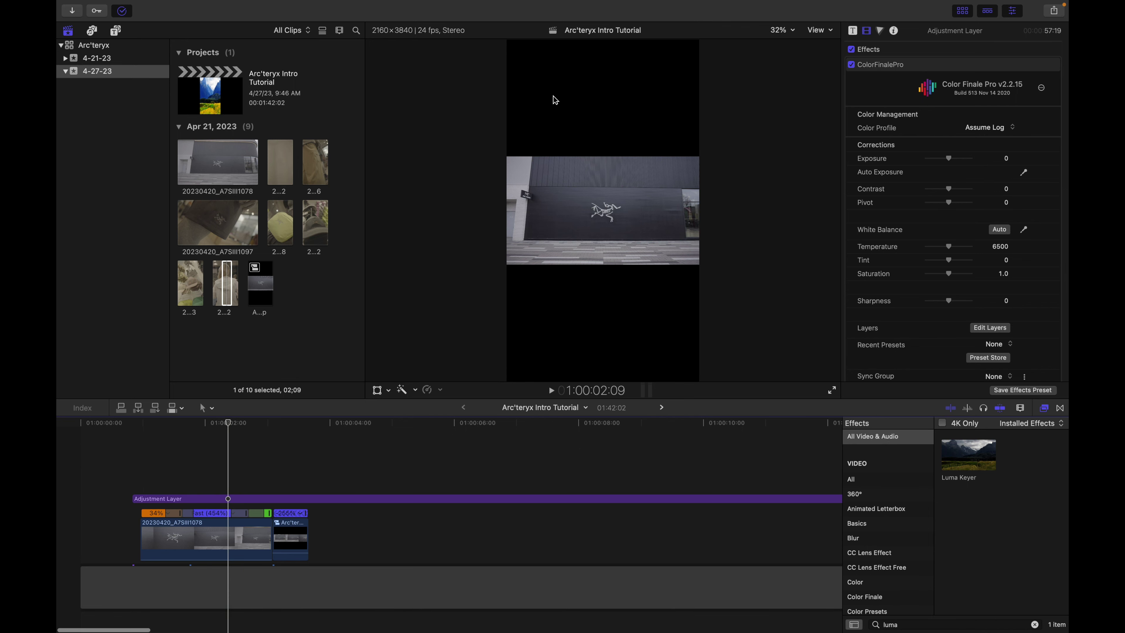
pyautogui.moveTo(326, 535); pyautogui.dragTo(243, 537)
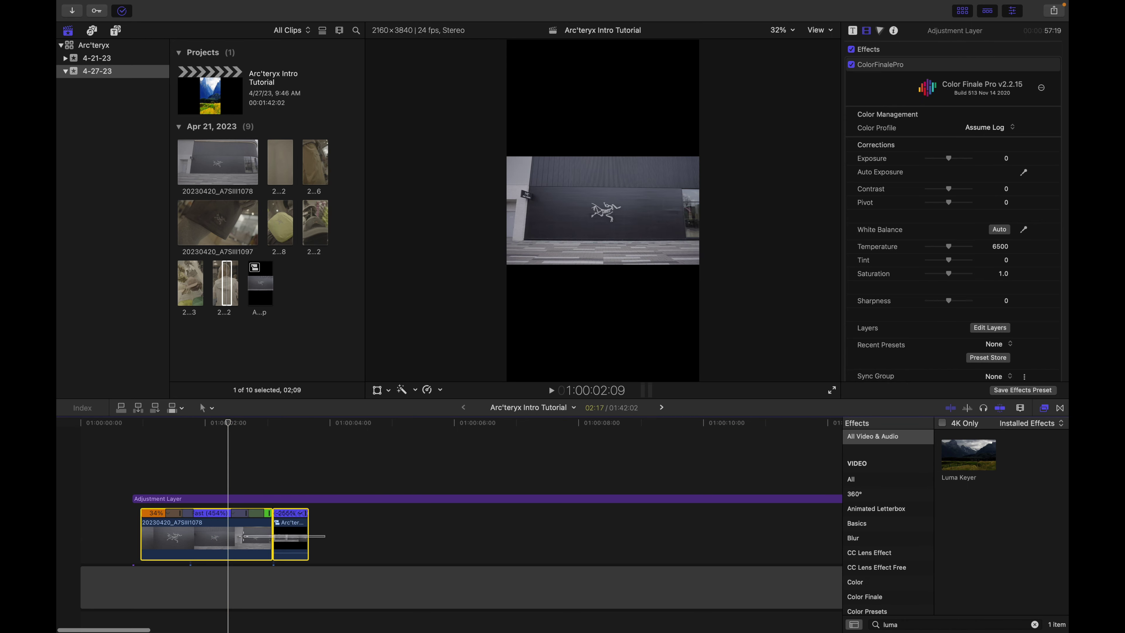
pyautogui.rightClick(243, 537)
pyautogui.click(285, 379)
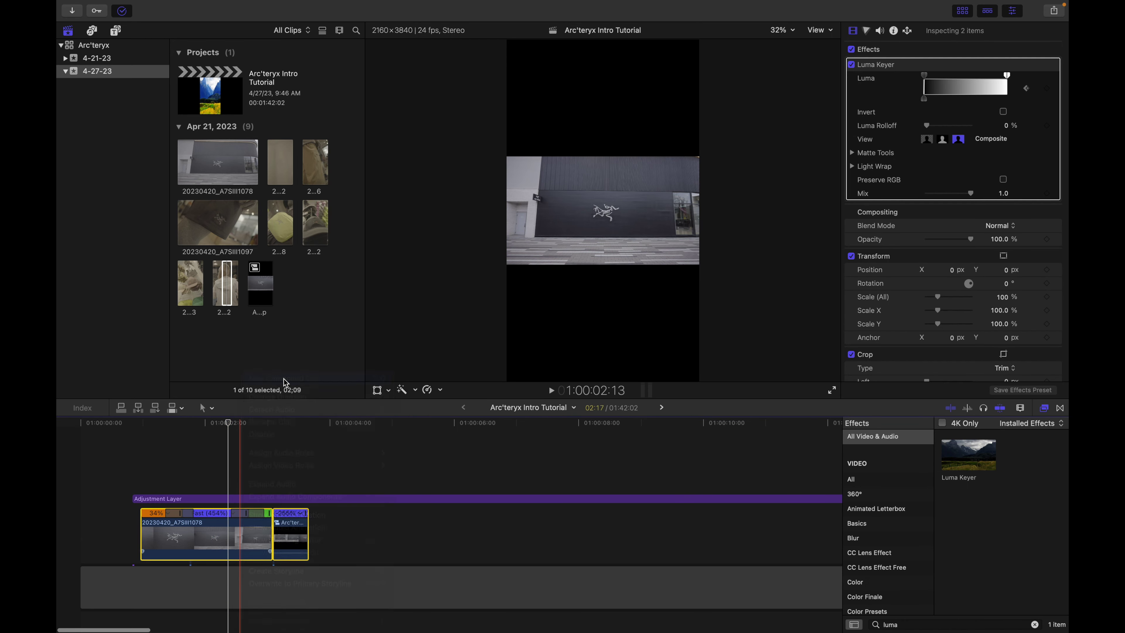
pyautogui.press('Return')
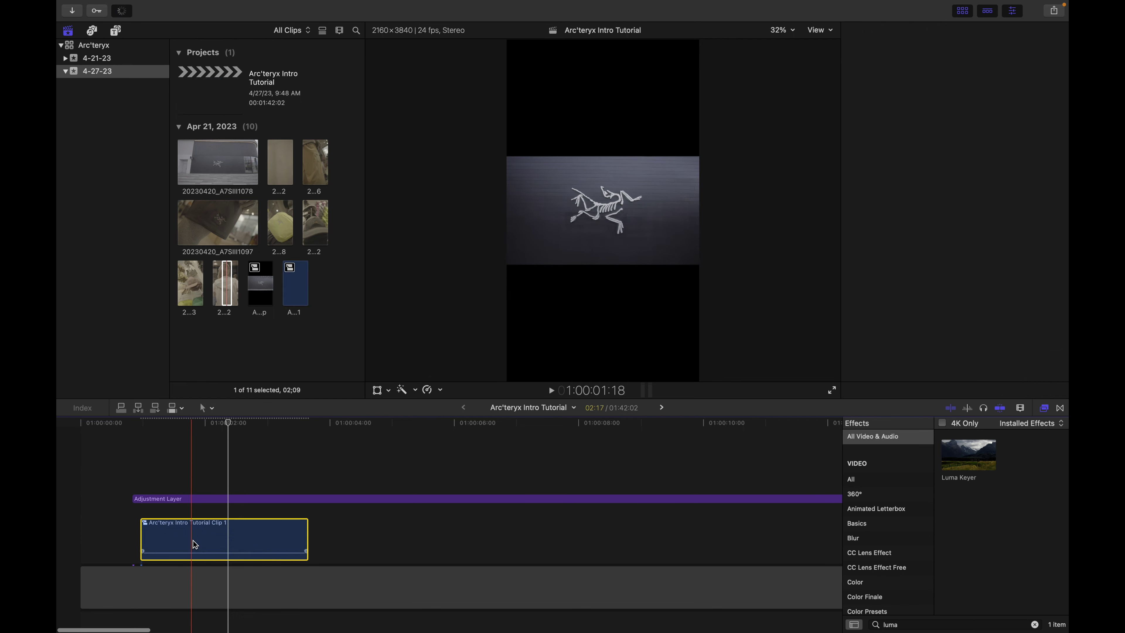
# Duplicate the compound clip onto the layer above, move the copy up to Position Y 670.5 px and scale it to 284%
pyautogui.moveTo(195, 544); pyautogui.dragTo(223, 496)
pyautogui.hotkey('shift', 't')
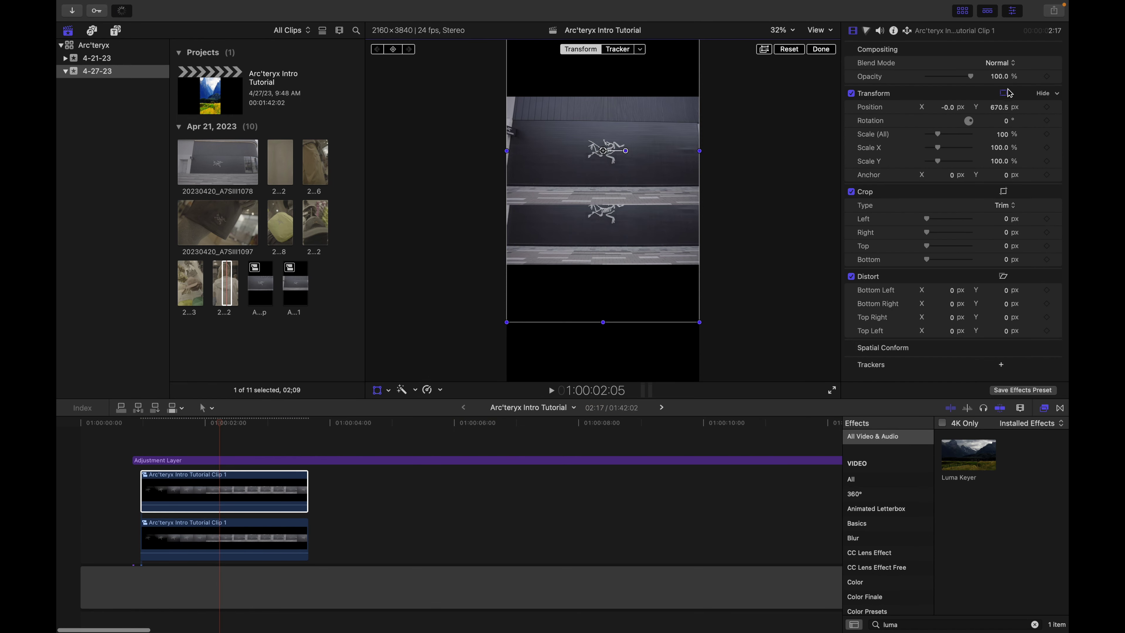
pyautogui.click(959, 134)
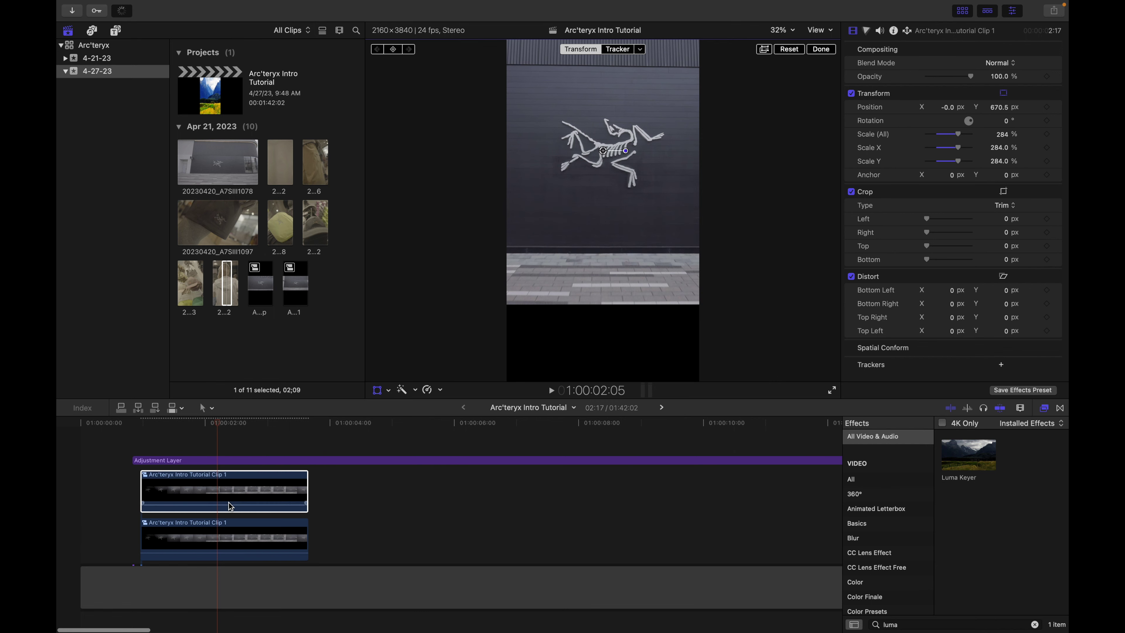
# Place the scaled copy beneath the original compound clip, with Position Y at -1111.9 px and scale at 500%
pyautogui.click(218, 536)
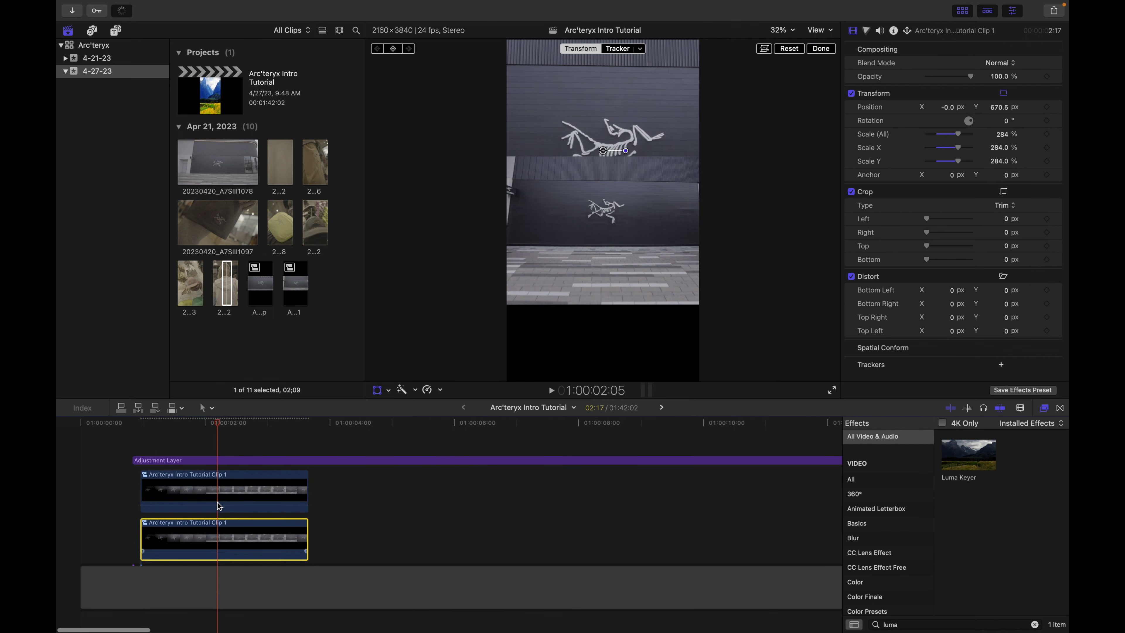
pyautogui.moveTo(602, 140); pyautogui.dragTo(607, 218)
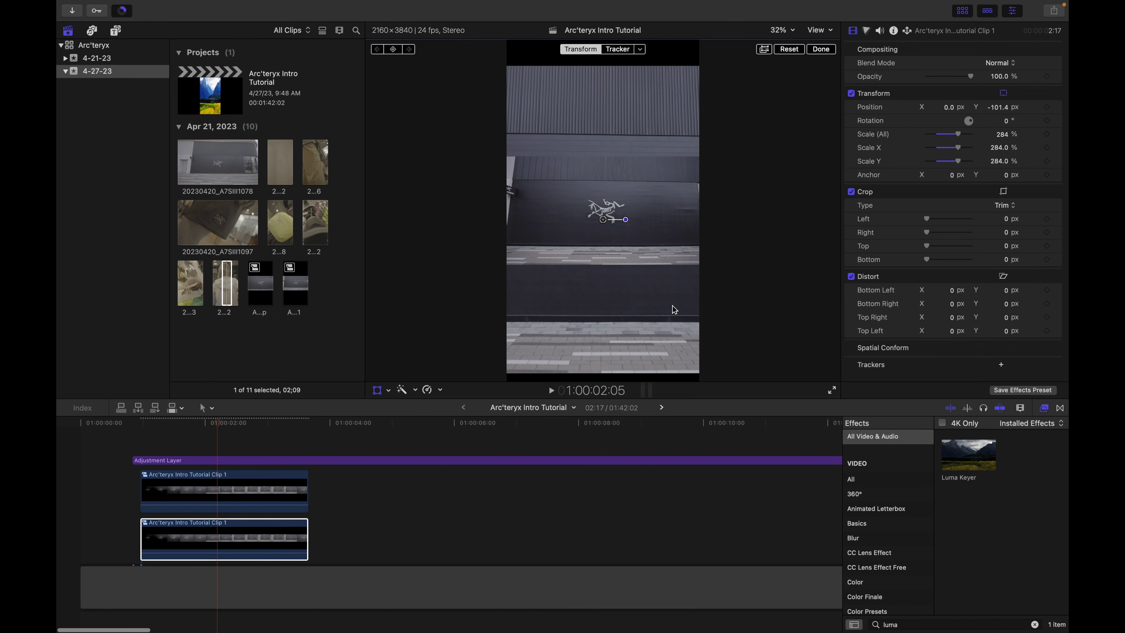
pyautogui.moveTo(603, 217); pyautogui.dragTo(603, 312)
# Trim 2255 px off the bottom of the enlarged copy with Crop so it fills only the area above the logo shot, and play the result
pyautogui.hotkey('shift', 'c')
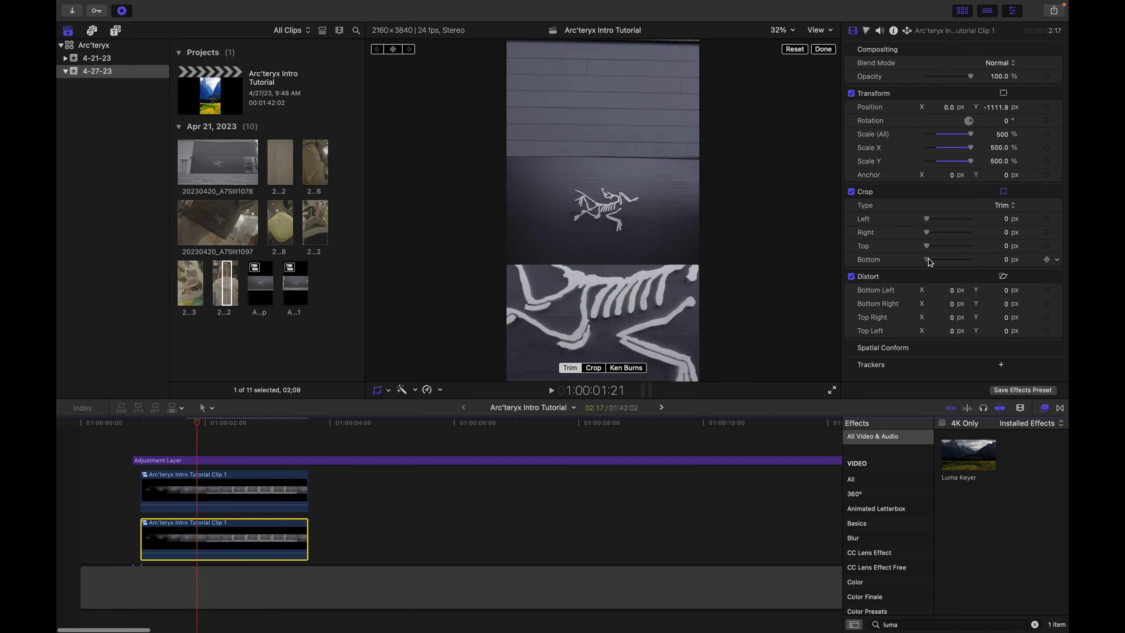
pyautogui.moveTo(940, 262); pyautogui.dragTo(955, 264)
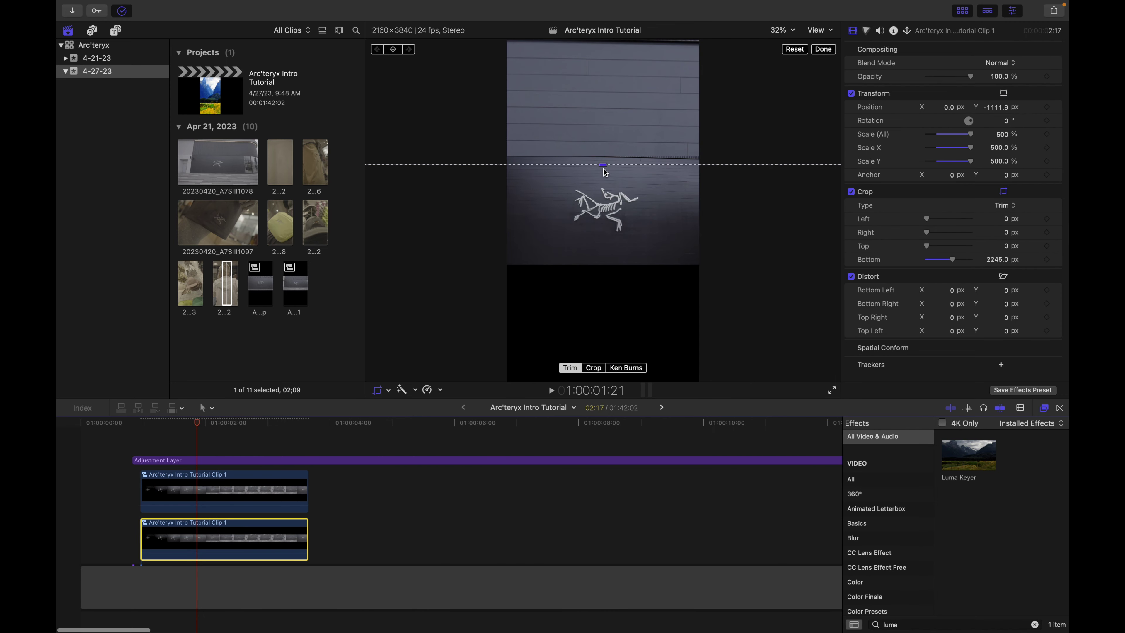
pyautogui.click(181, 460)
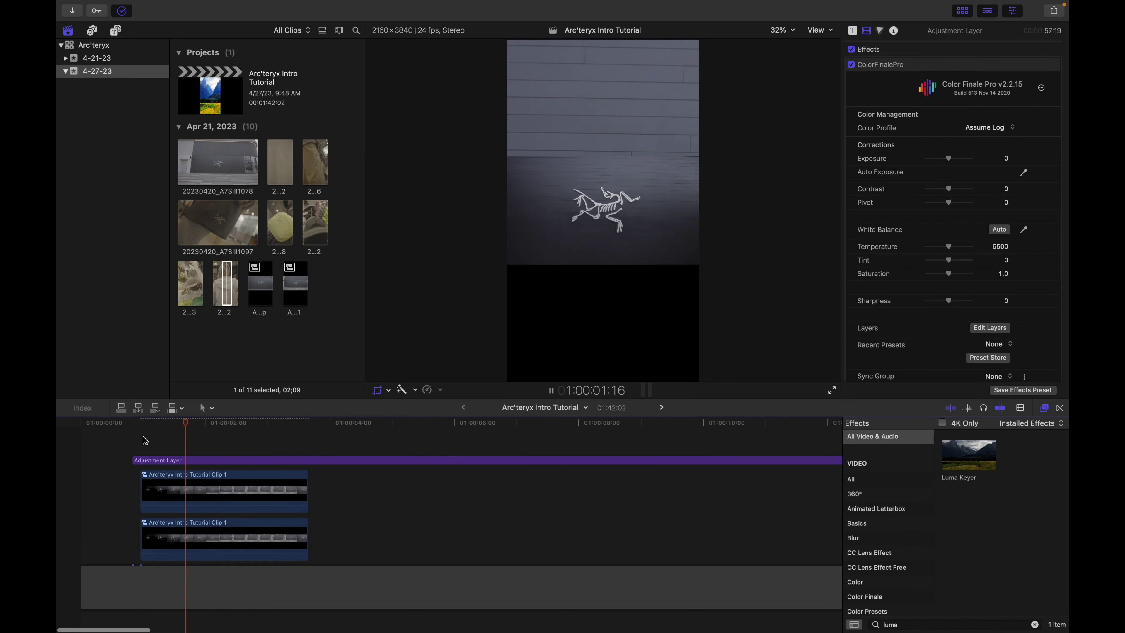
pyautogui.press('space')
pyautogui.press('space')
# Convert the cropped lower background clip into its own compound clip, keeping the default name and the 4-27-23 event
pyautogui.click(214, 524)
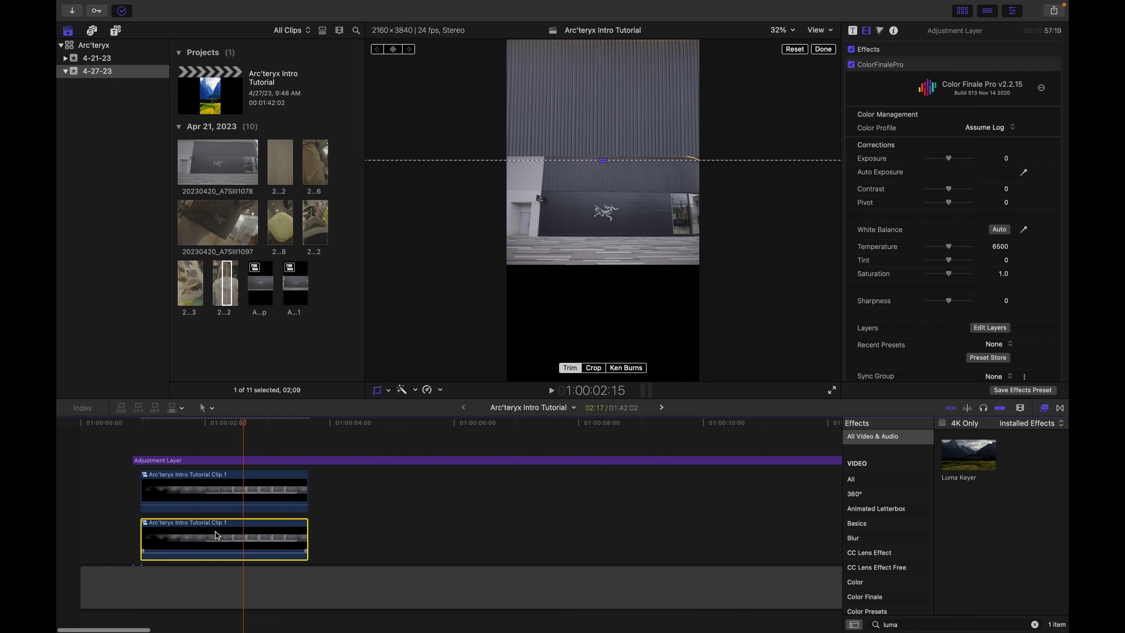
pyautogui.rightClick(228, 537)
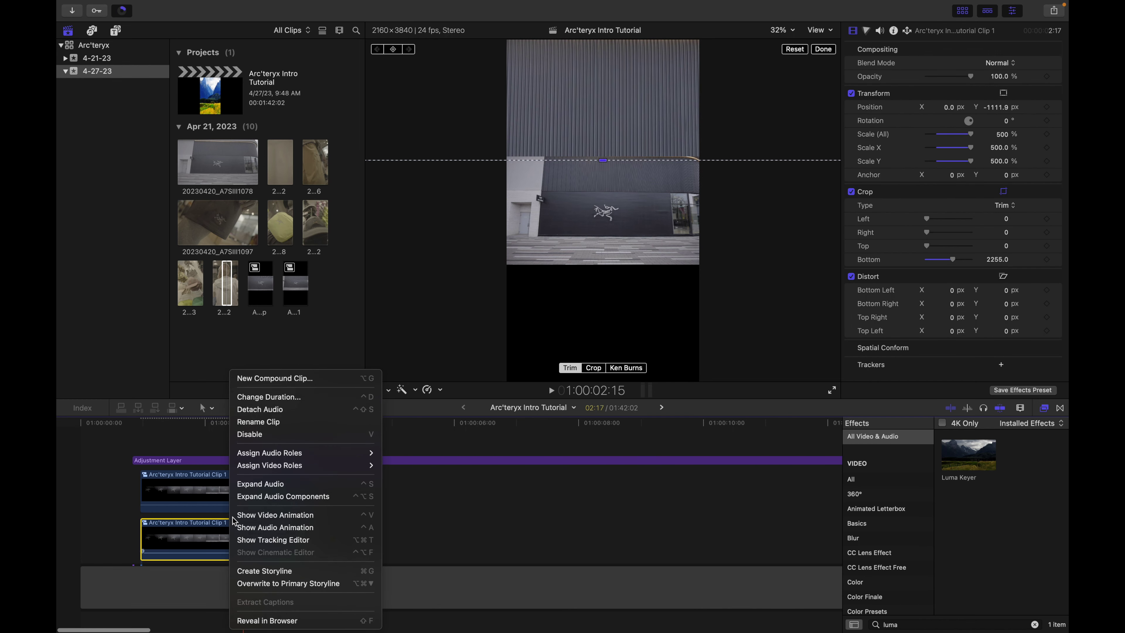
pyautogui.click(266, 379)
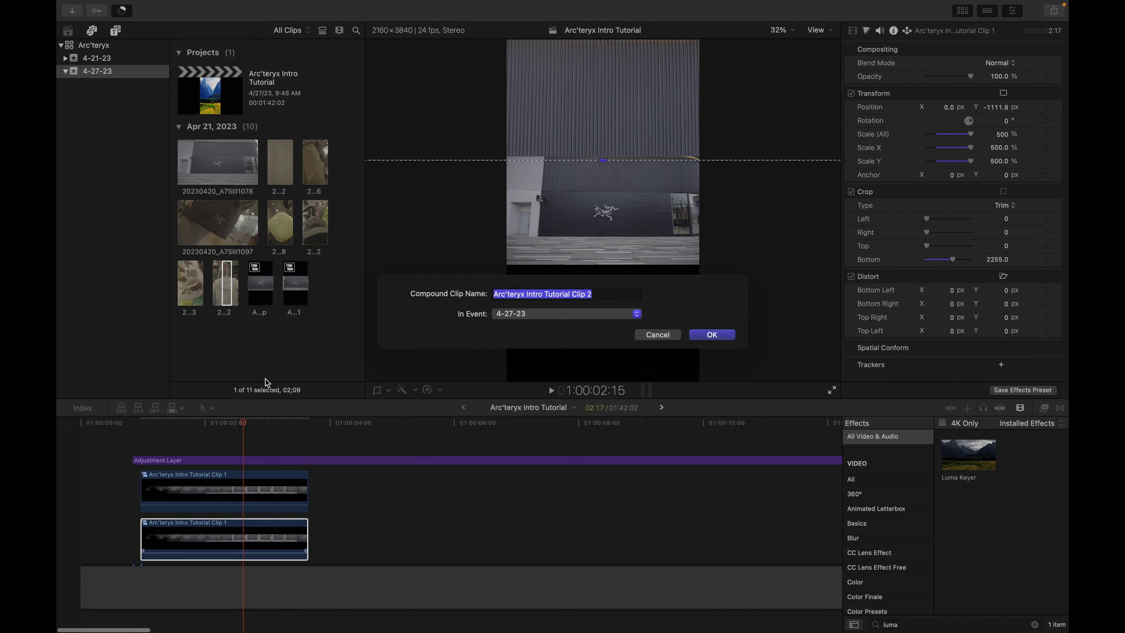
pyautogui.press('Return')
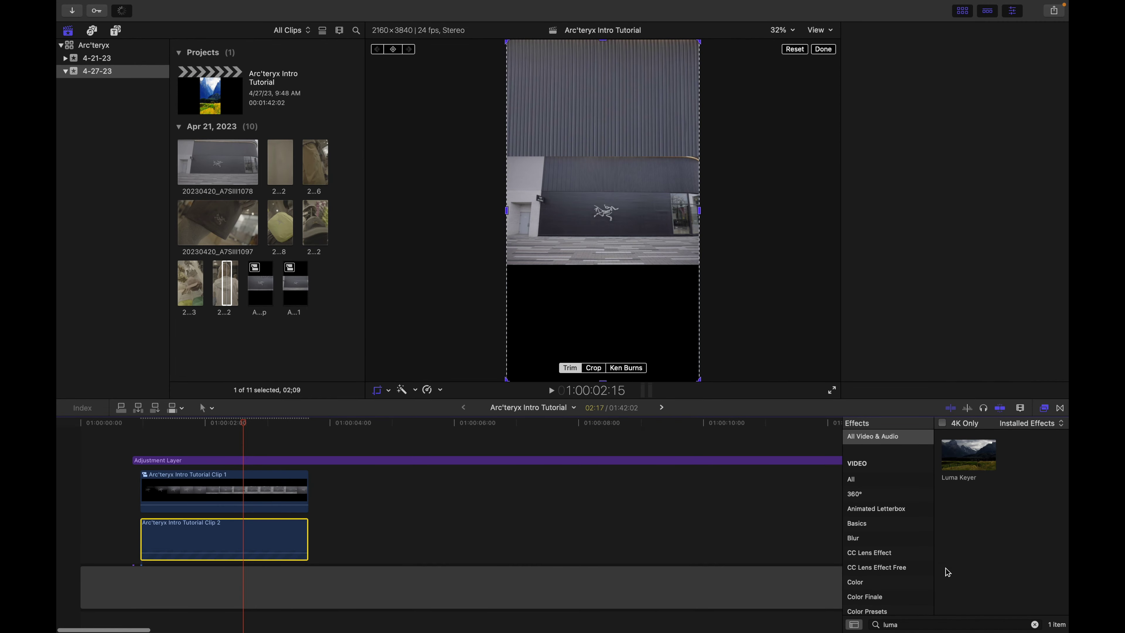
# Search the effects for "flip"
pyautogui.doubleClick(896, 625)
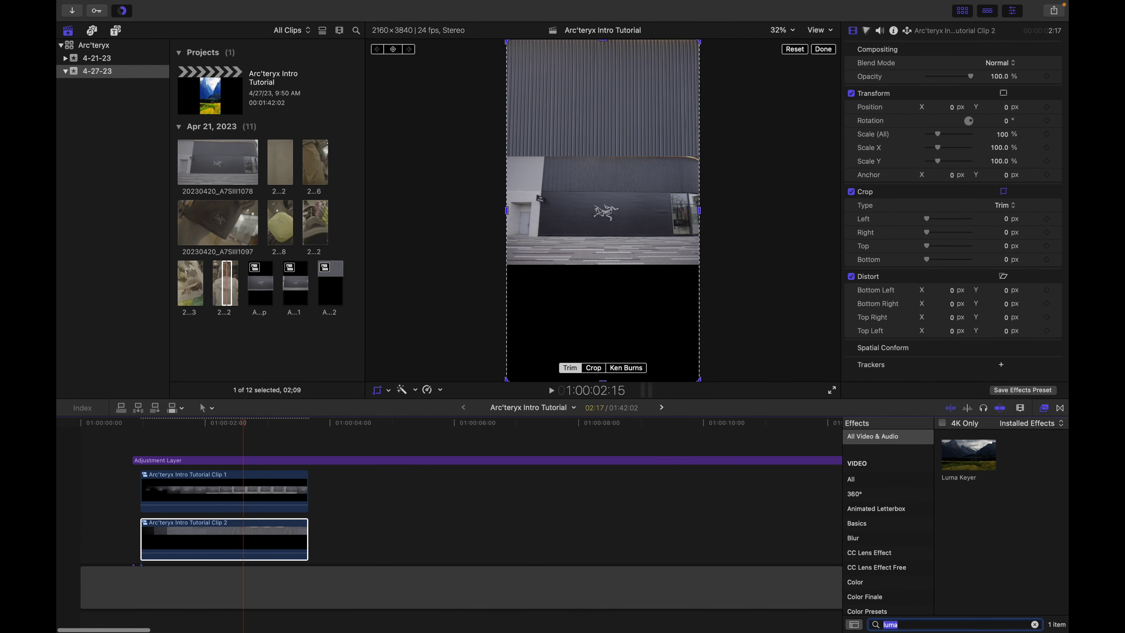
pyautogui.press('BackSpace')
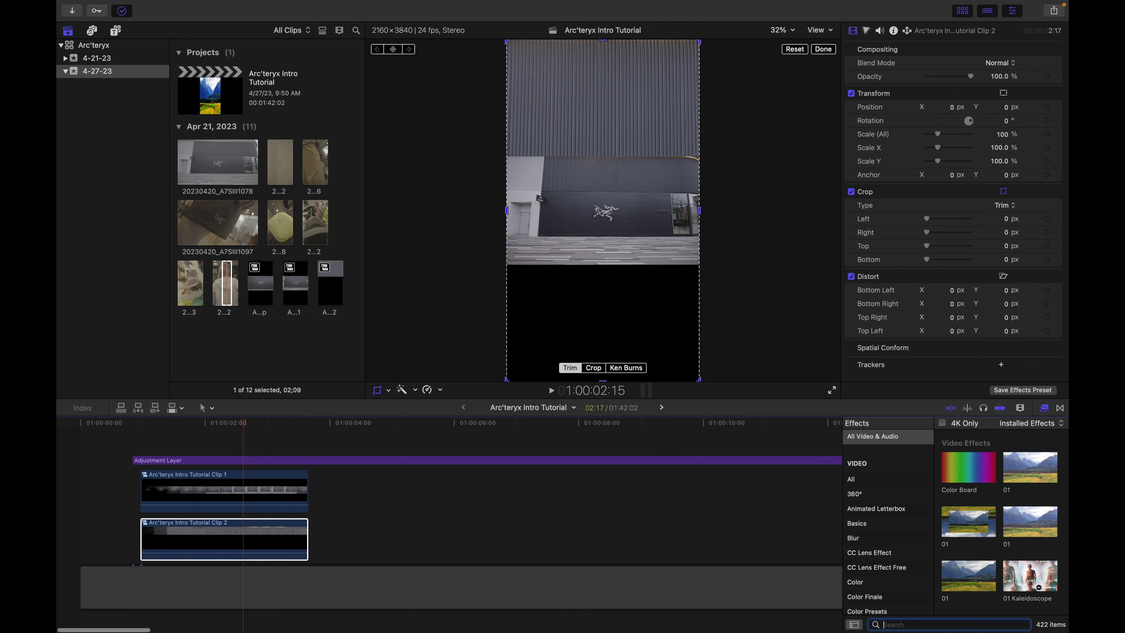
pyautogui.write('flip')
# Duplicate the cropped background compound clip and stack the copy at the bottom of the layers, aligned with the others
pyautogui.click(177, 541)
pyautogui.hotkey('alt', 'v')
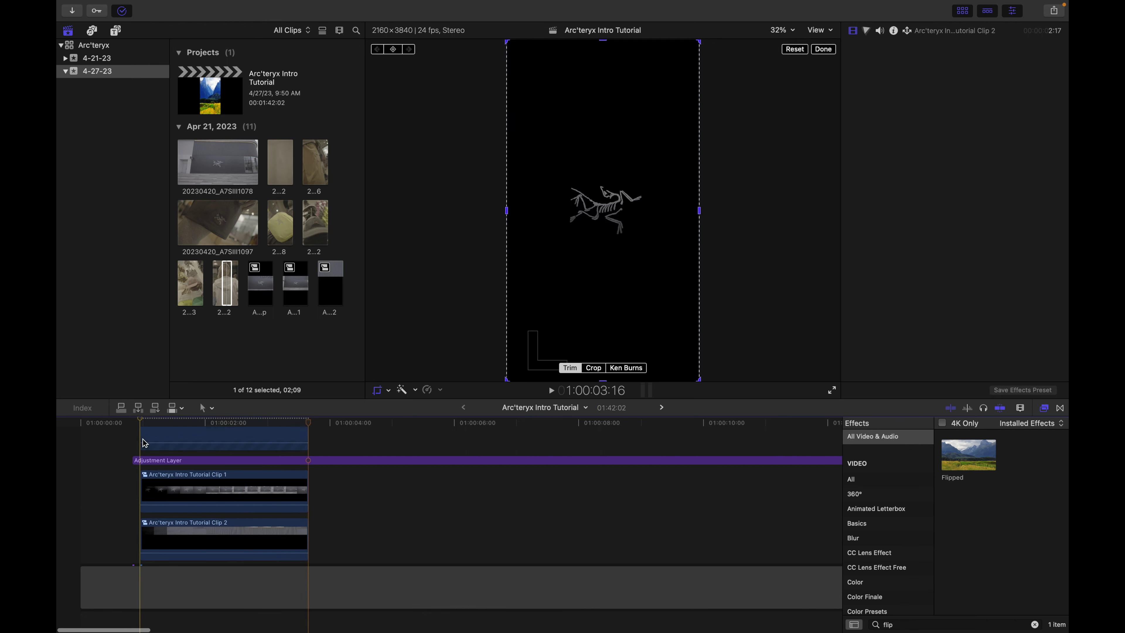
pyautogui.moveTo(180, 439); pyautogui.dragTo(188, 556)
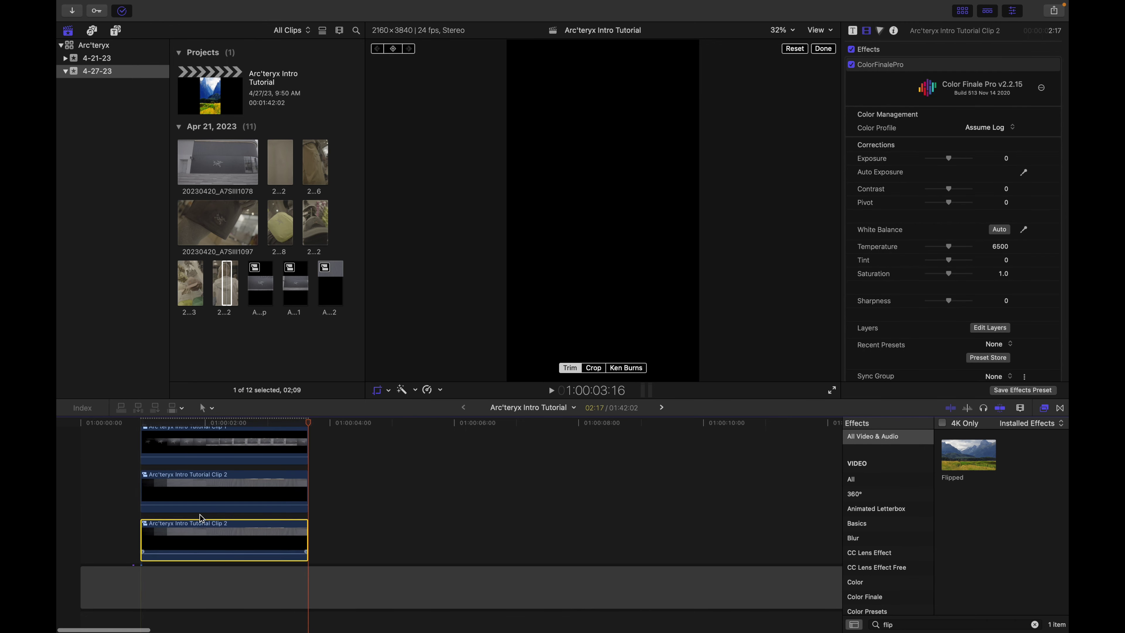
# Apply the Flipped effect to the bottom copy of the background compound clip
pyautogui.click(215, 517)
pyautogui.press('c')
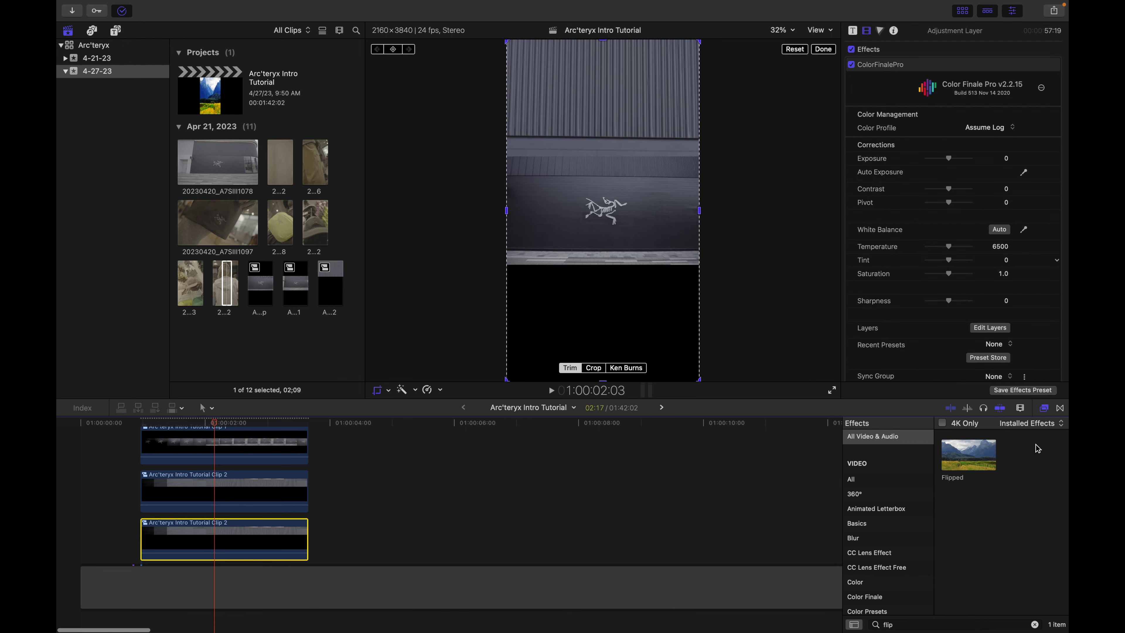
pyautogui.doubleClick(984, 456)
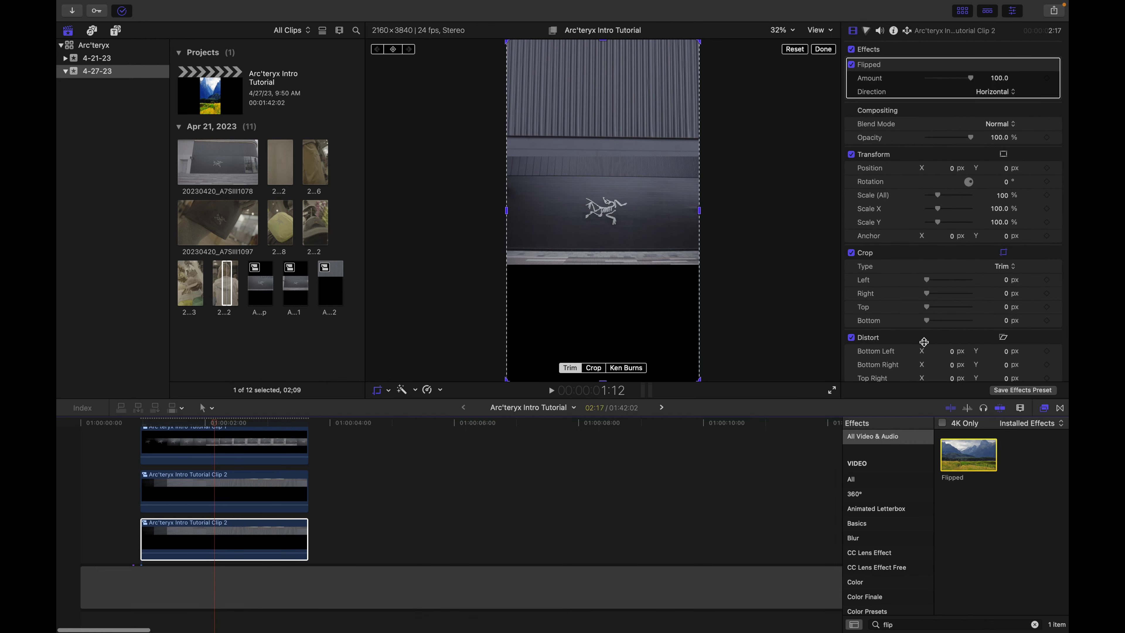
# Set the Flipped effect's direction to Vertical on the bottom background copy and close the crop controls
pyautogui.click(994, 92)
pyautogui.click(994, 108)
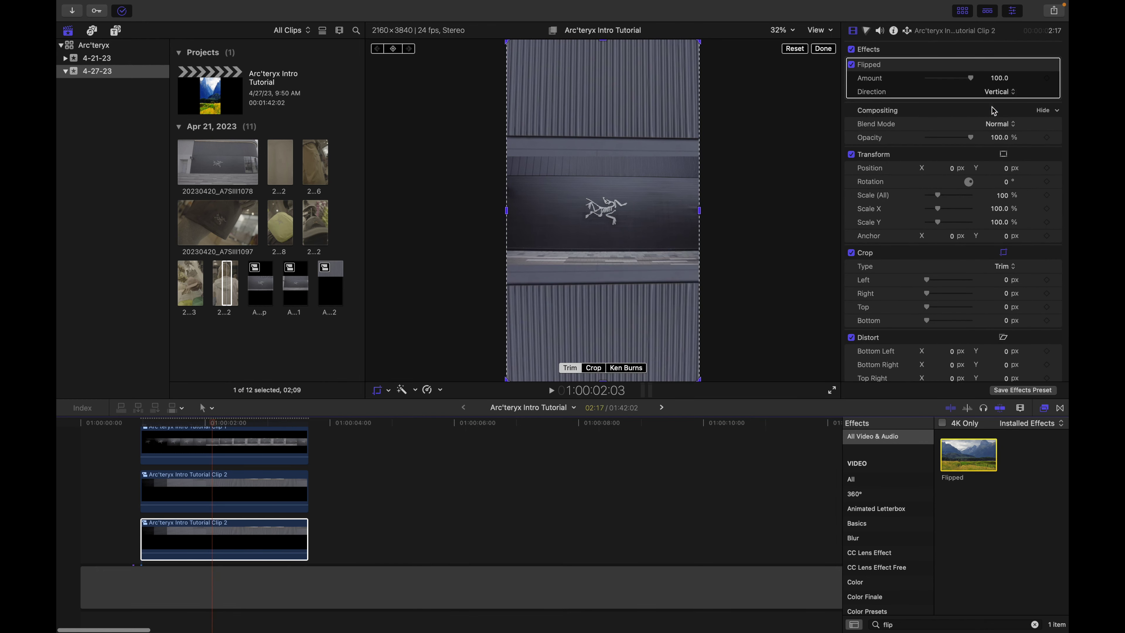
pyautogui.click(377, 389)
# Play back the intro section from its start to review the mirrored background and logo reveal
pyautogui.scroll(2, 142, 449)
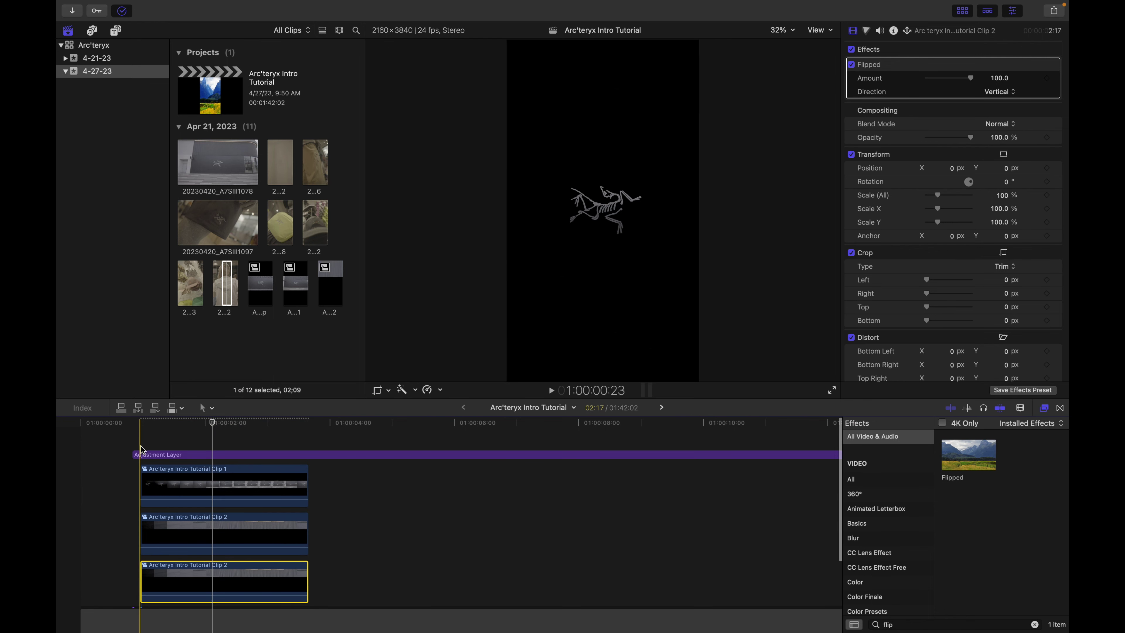
pyautogui.press('space')
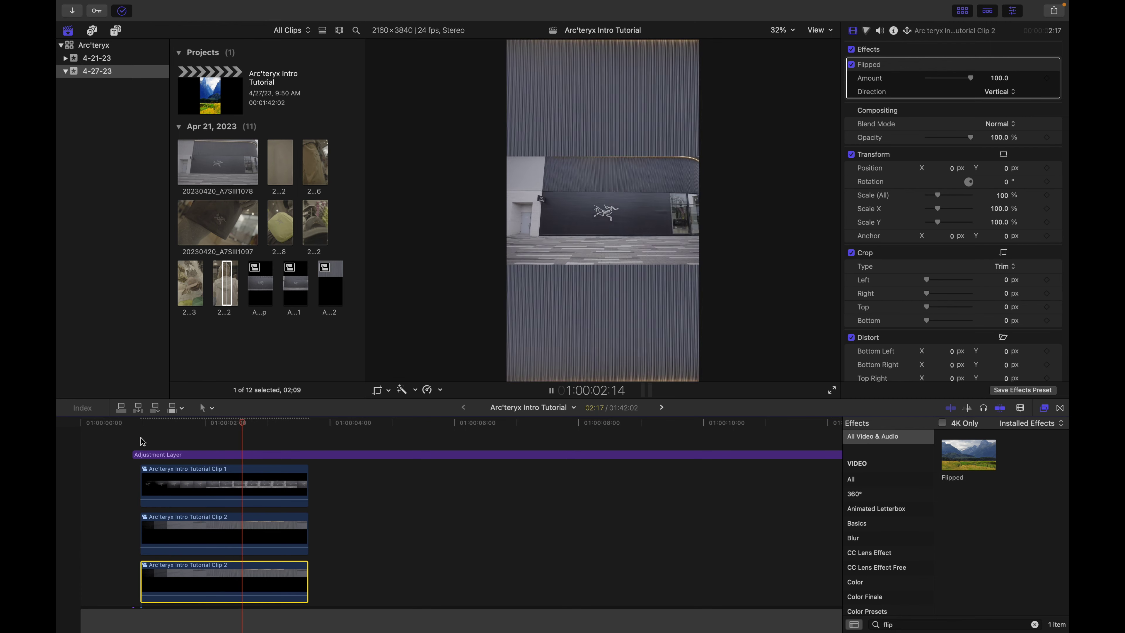
pyautogui.click(140, 436)
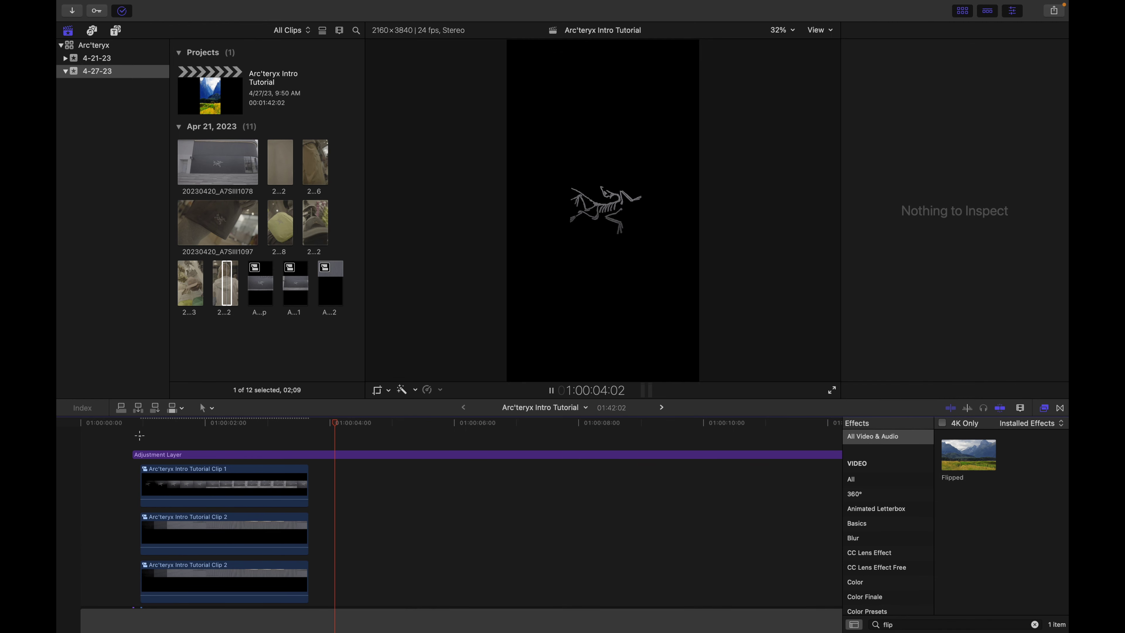
pyautogui.click(140, 436)
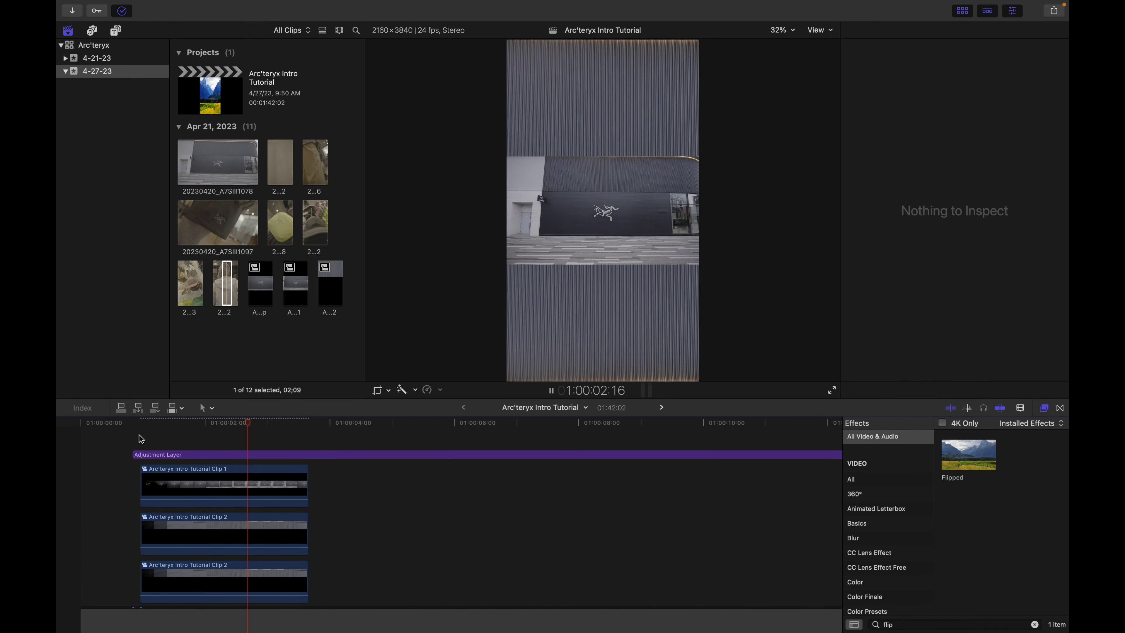
pyautogui.press('space')
# Select the seven product clips after the intro and move them earlier in the timeline, closer to the intro layers
pyautogui.hotkey('shift', 'z')
pyautogui.moveTo(460, 511); pyautogui.dragTo(650, 576)
pyautogui.moveTo(530, 557); pyautogui.dragTo(234, 531)
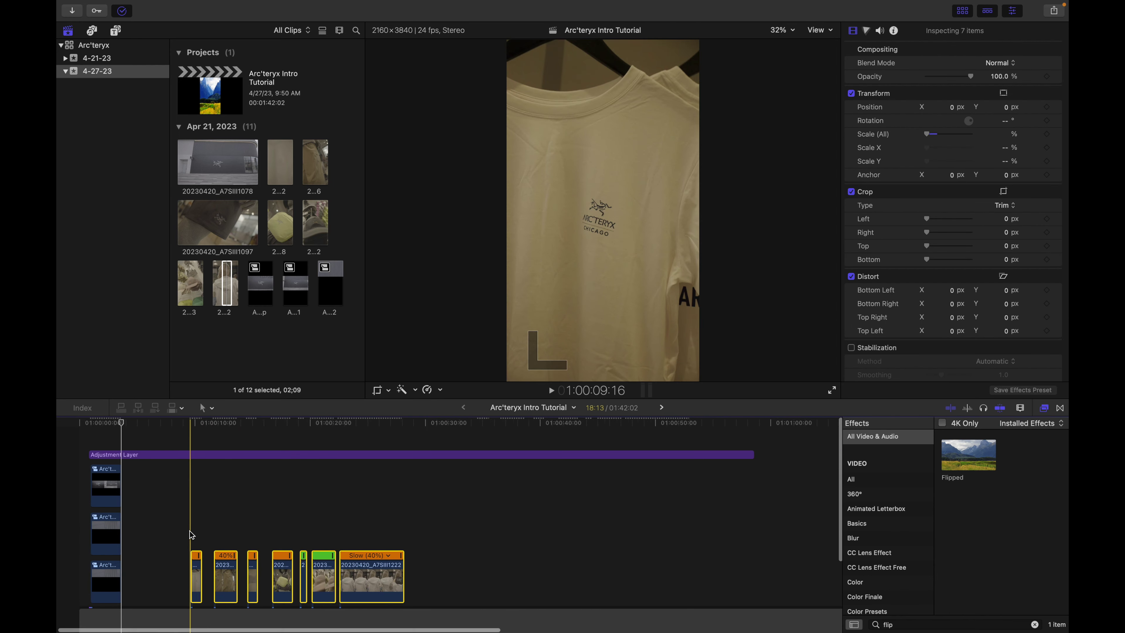
# Replace clip 20230420_A7SIII1092 with a freeze frame taken near its end at 01:00:10:14, and trim the still's duration to 2:13
pyautogui.press('super+equal')
pyautogui.press('super+equal')
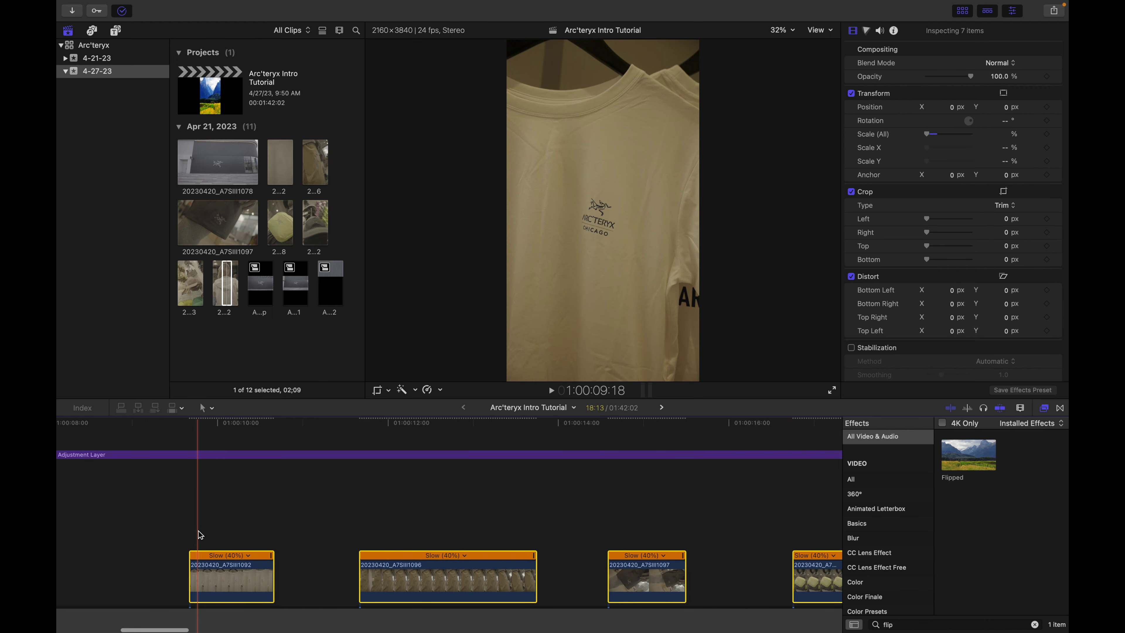
pyautogui.click(192, 536)
pyautogui.click(193, 536)
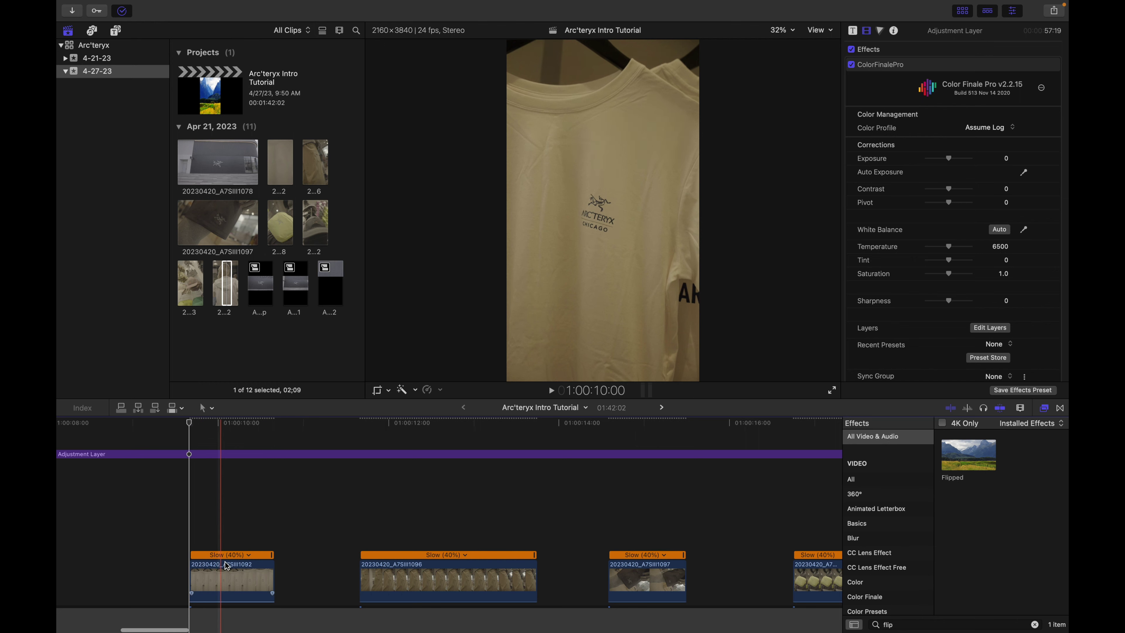
pyautogui.click(266, 576)
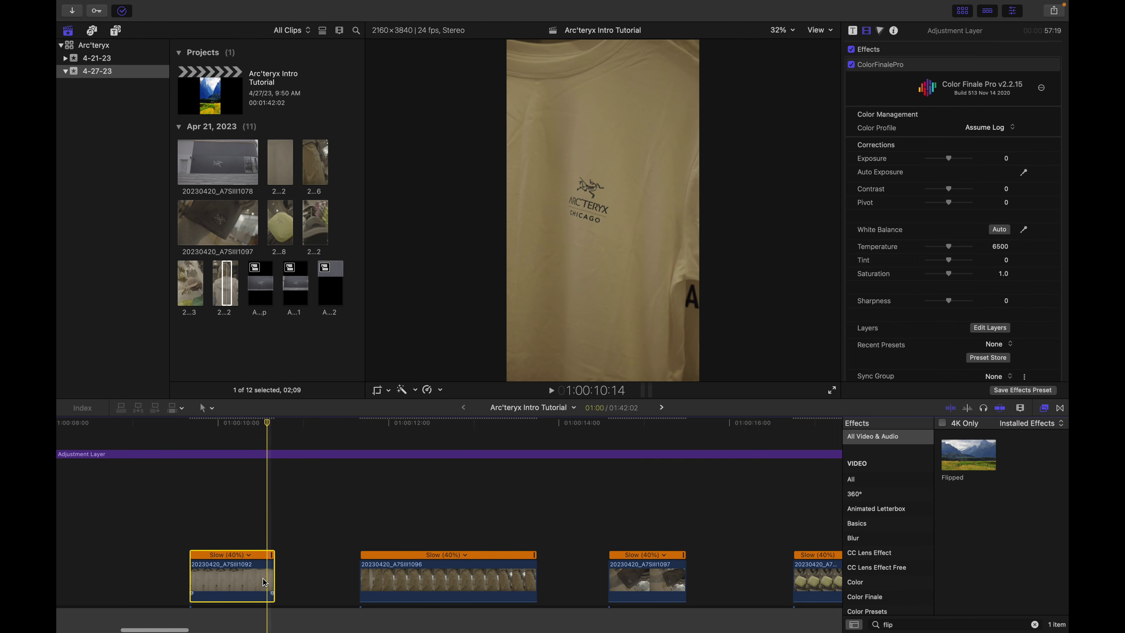
pyautogui.hotkey('alt', 'f')
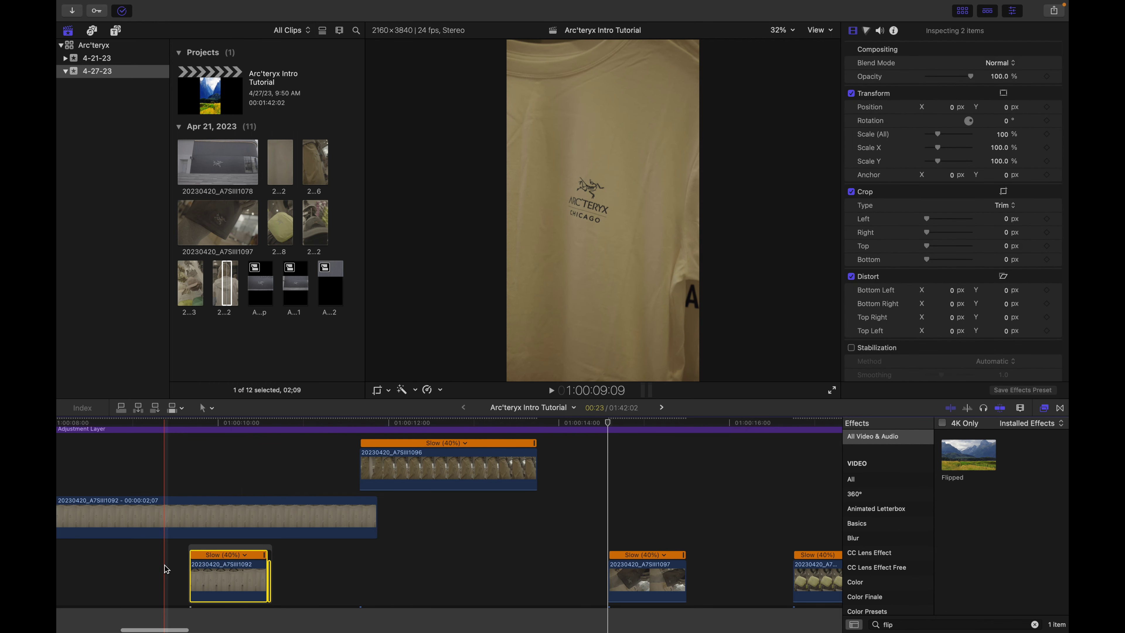
pyautogui.moveTo(377, 582); pyautogui.dragTo(251, 583)
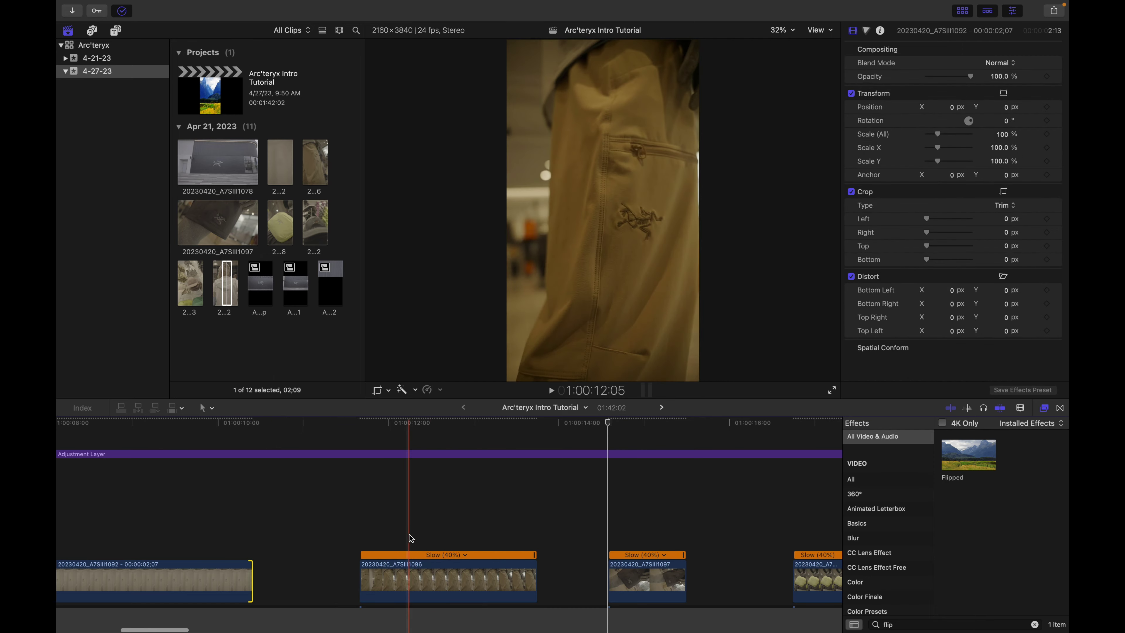
# Replace the 20230420_A7SIII1096 and 20230420_A7SIII1097 clips with freeze frames
pyautogui.press('super+z')
pyautogui.press('super+z')
pyautogui.press('super+z')
pyautogui.press('super+z')
pyautogui.moveTo(466, 537); pyautogui.dragTo(513, 585)
# Replace the 20230420_A7SIII1098, 1202 and 1203 clips with freeze frames and remove their leftover footage
pyautogui.hscroll(7, 513, 576)
pyautogui.click(607, 581)
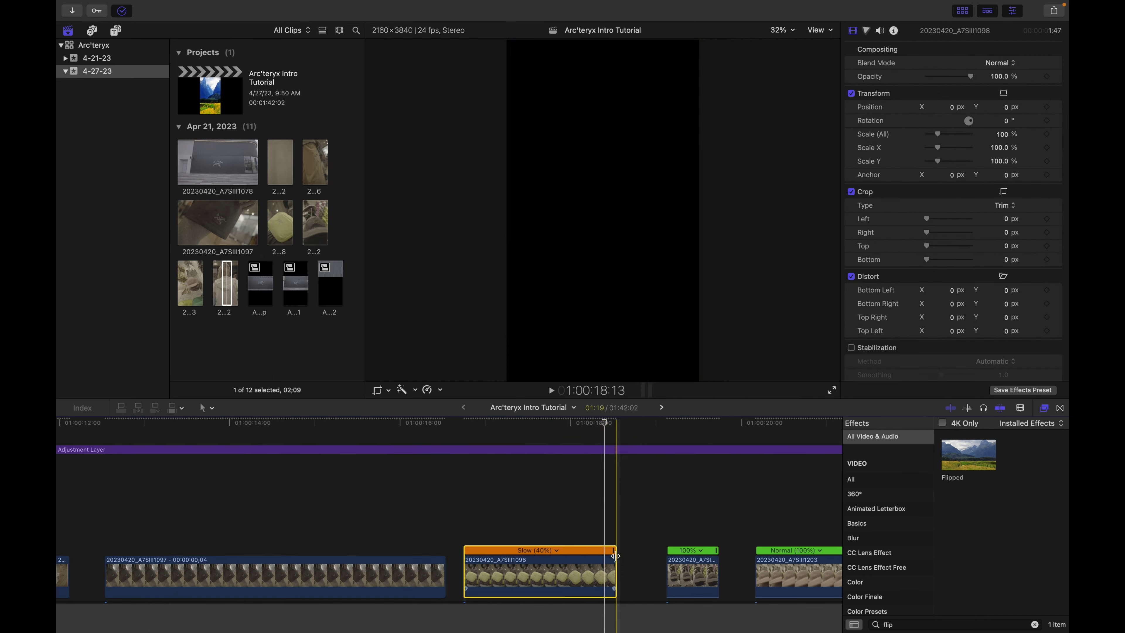
pyautogui.hotkey('alt', 'f')
pyautogui.press('super+minus')
pyautogui.moveTo(398, 527); pyautogui.dragTo(527, 527)
pyautogui.moveTo(482, 578); pyautogui.dragTo(625, 519)
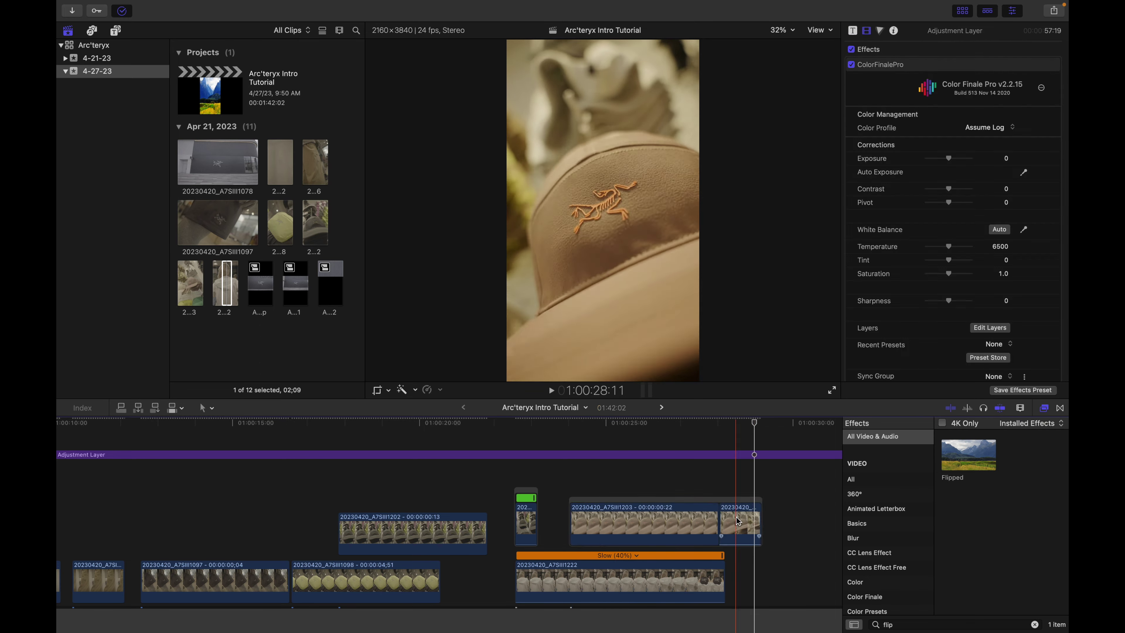
pyautogui.press('super+minus')
pyautogui.moveTo(550, 576); pyautogui.dragTo(539, 574)
# Extend the end of the last clip, 20230420_A7SIII1222, to a duration of 6:22 and play it to check the logo shot
pyautogui.click(523, 567)
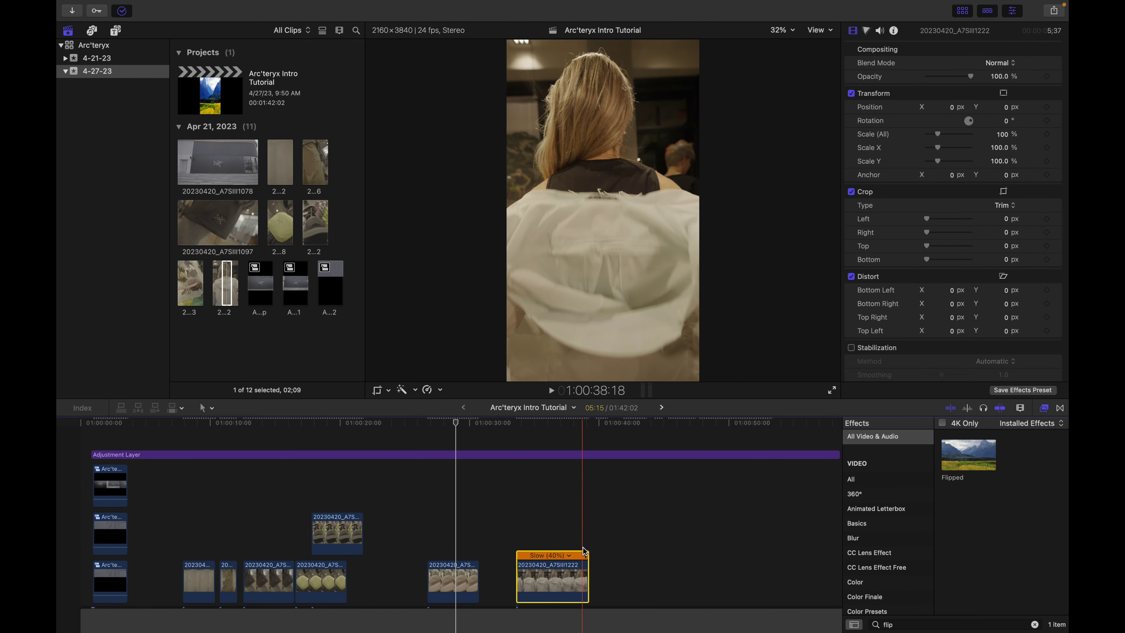
pyautogui.moveTo(586, 564); pyautogui.dragTo(596, 564)
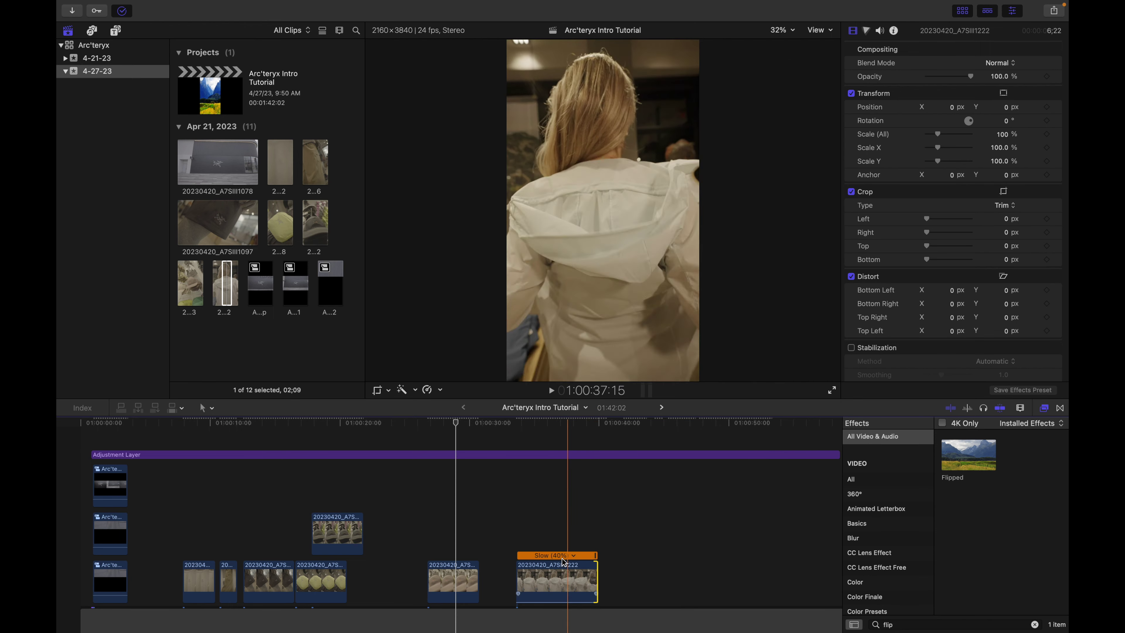
pyautogui.press('super+equal')
pyautogui.press('space')
pyautogui.press('super+minus')
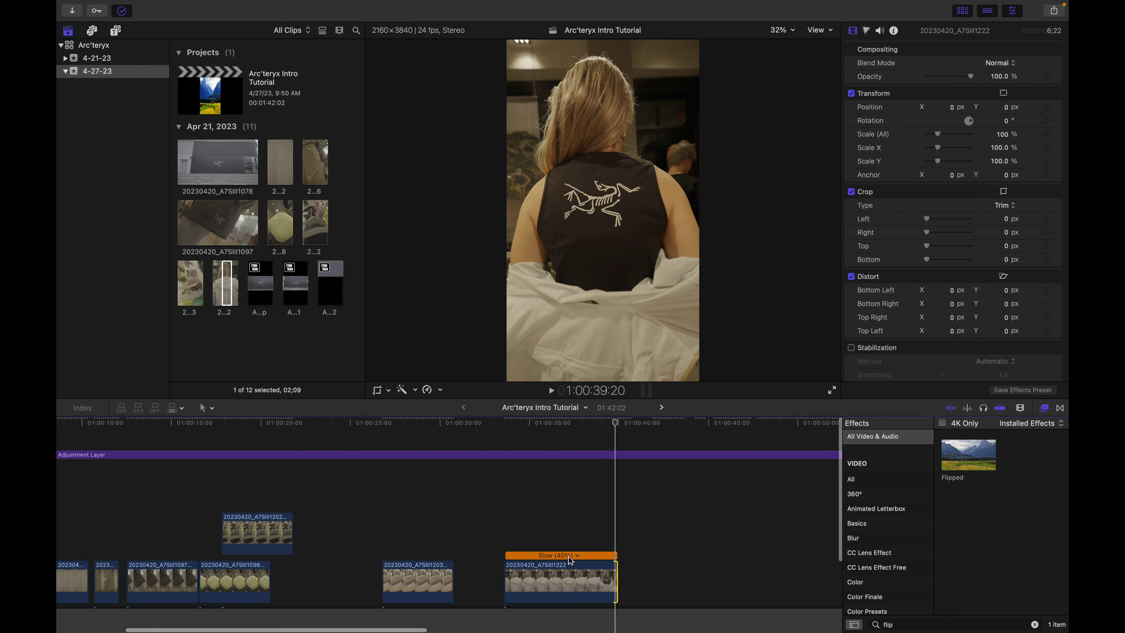
# Move the 1092 freeze frame above the intro compound clips so it overlaps their last few frames
pyautogui.hscroll(-5, 569, 563)
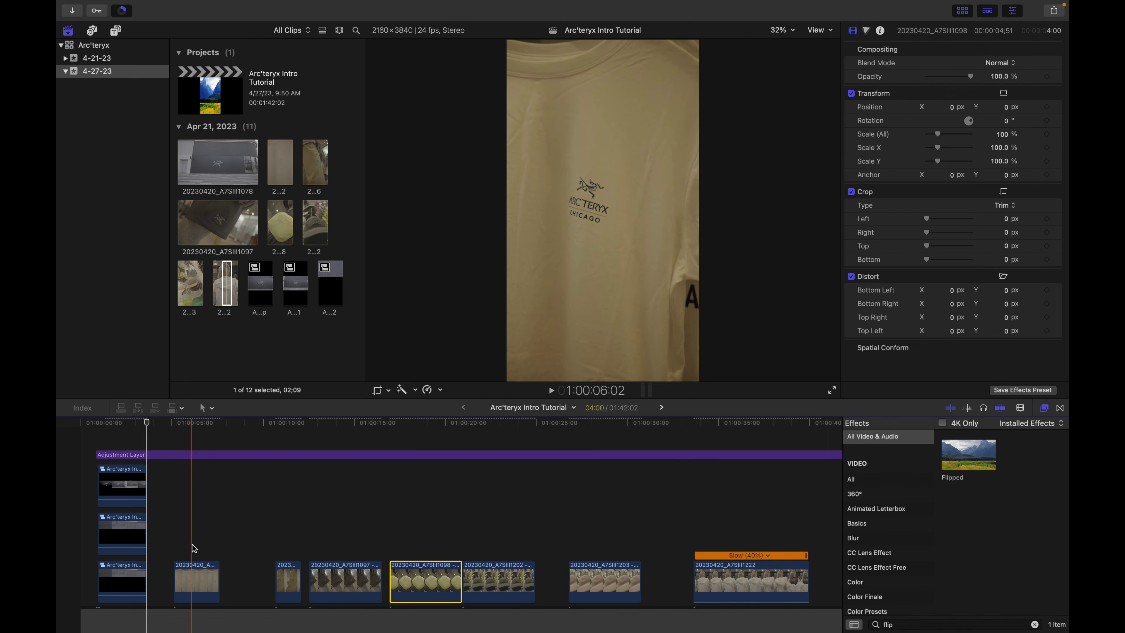
pyautogui.scroll(5, 193, 544)
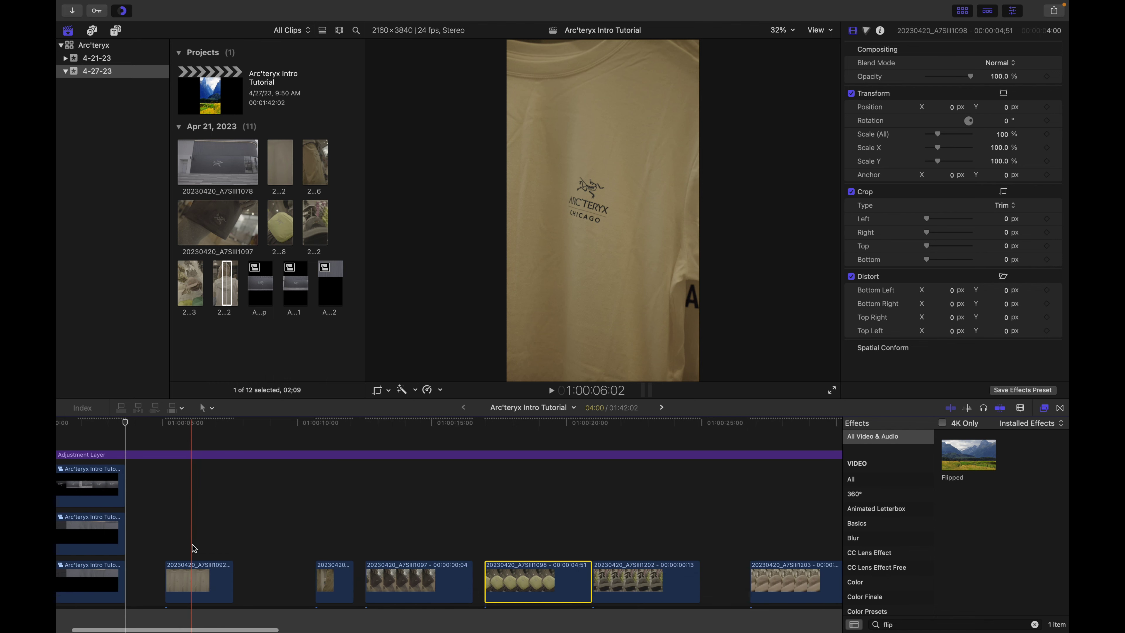
pyautogui.moveTo(193, 544); pyautogui.dragTo(349, 473)
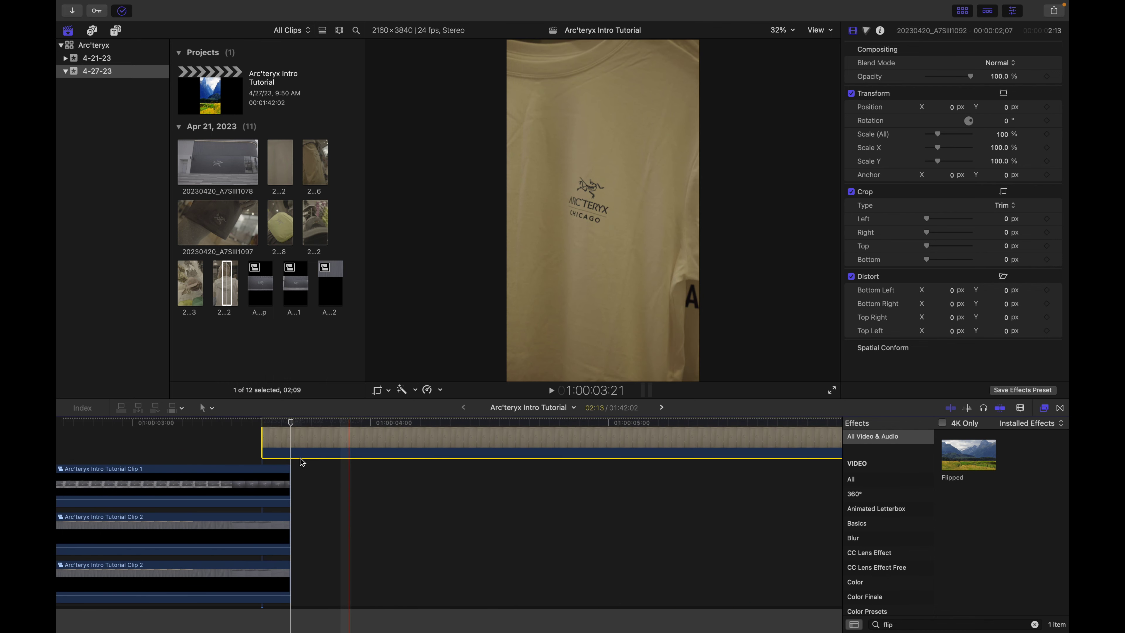
pyautogui.scroll(3, 274, 449)
pyautogui.scroll(2, 274, 449)
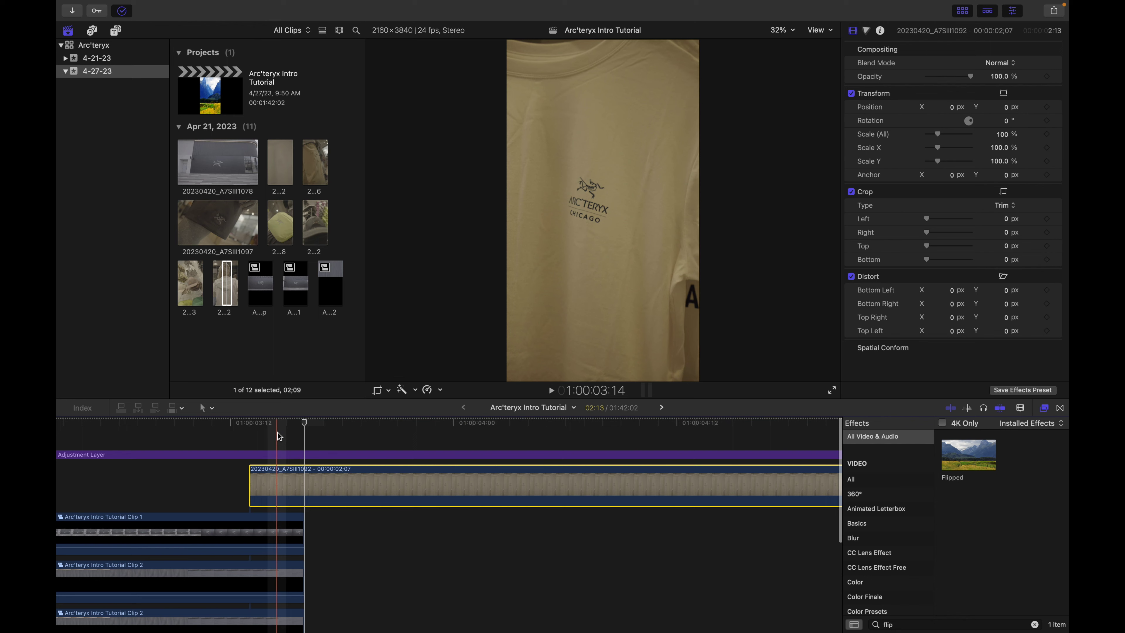
# Lower the 1092 freeze frame's opacity to 49.7% over the logo and turn on its transform controls
pyautogui.click(283, 499)
pyautogui.scroll(-5, 910, 99)
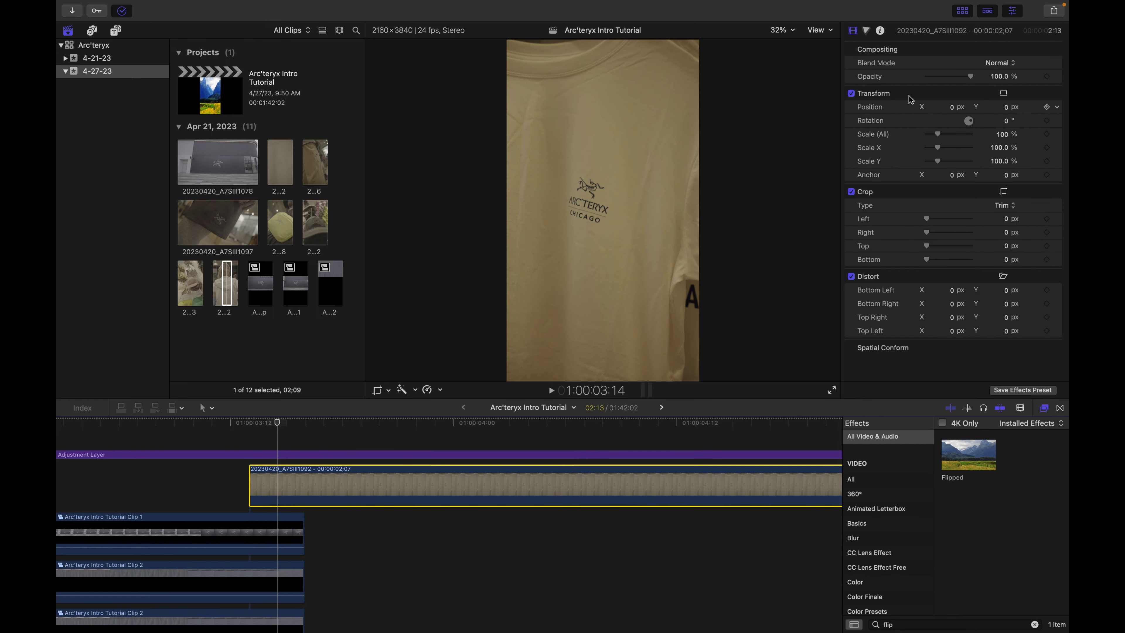
pyautogui.moveTo(971, 77); pyautogui.dragTo(949, 80)
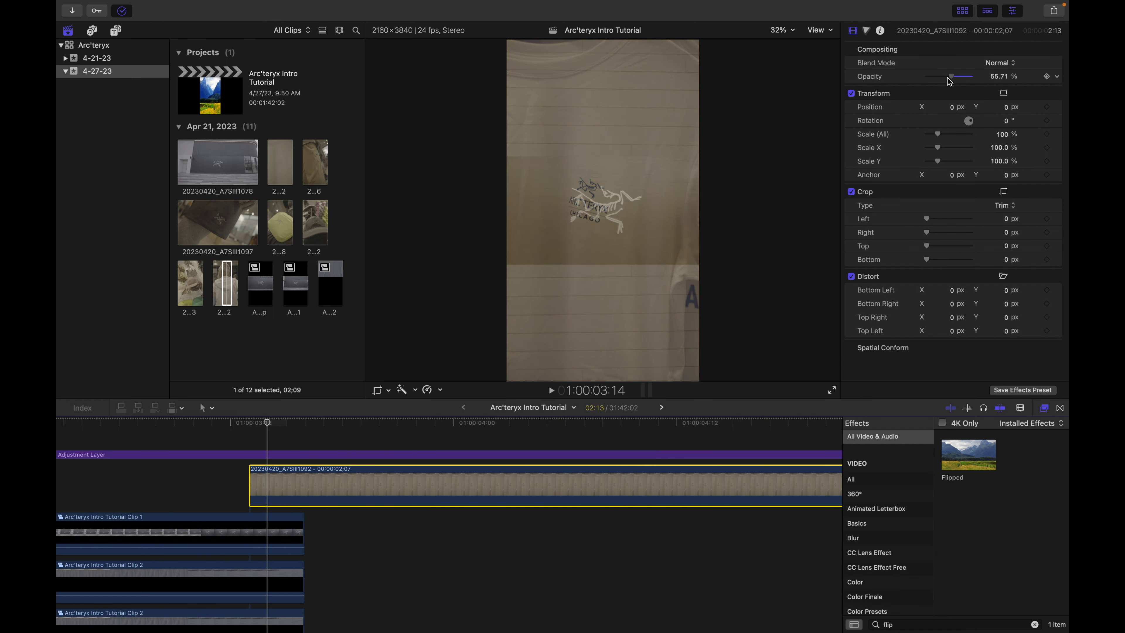
pyautogui.click(389, 390)
pyautogui.click(514, 222)
pyautogui.hotkey('shift', 't')
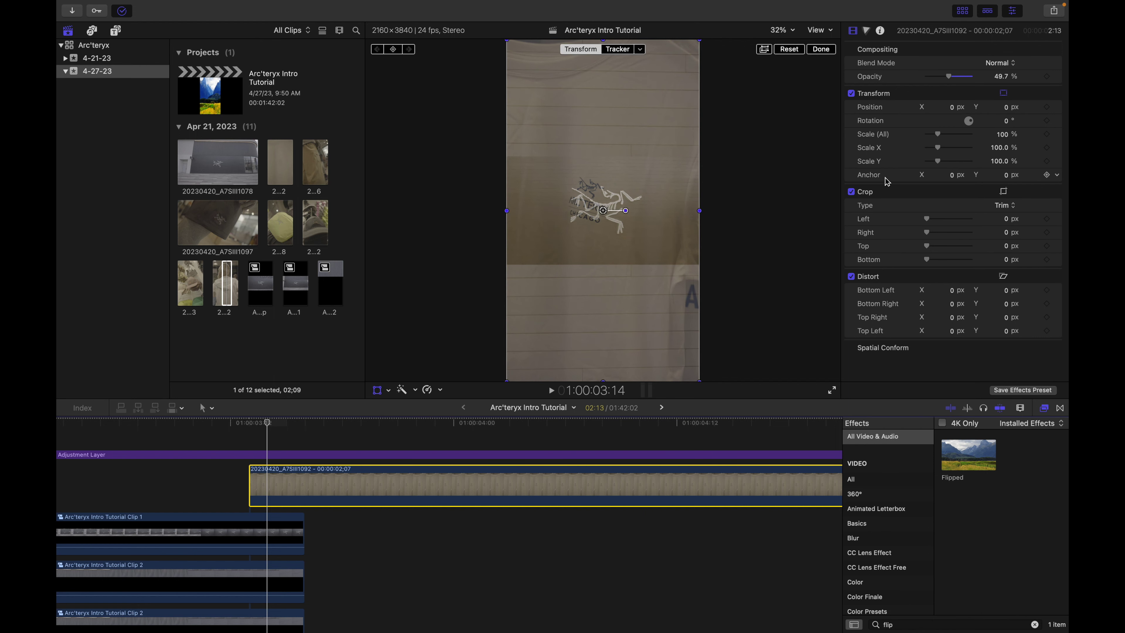
# Scale the 1092 freeze frame to 238%, rotate it 12°, and reposition it so its bird logo matches the keyed logo underneath
pyautogui.click(953, 136)
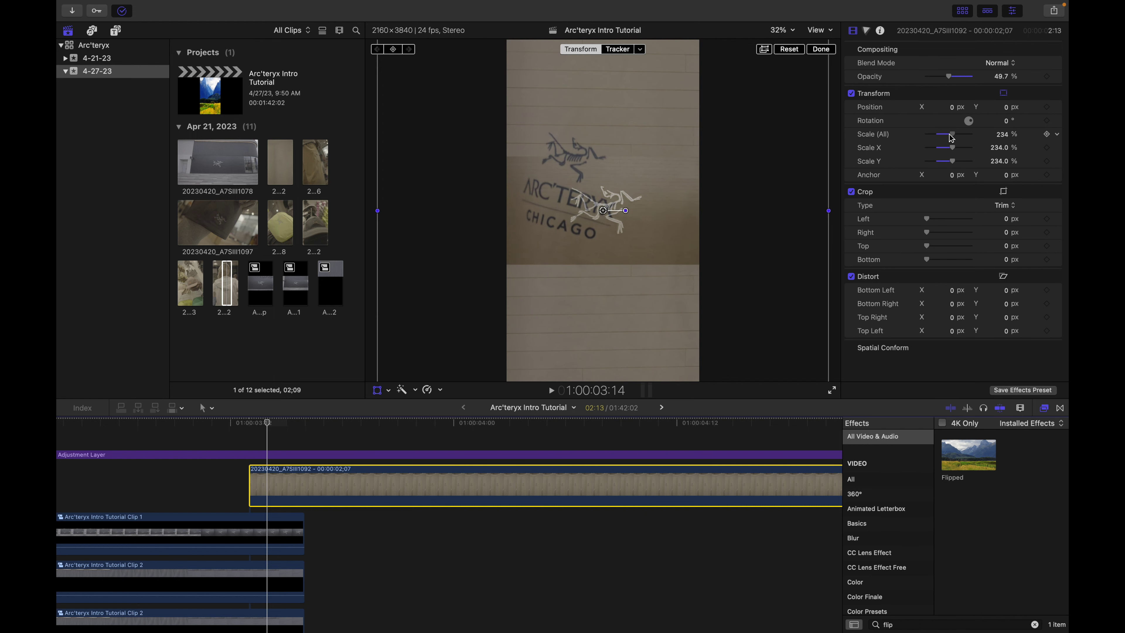
pyautogui.moveTo(603, 222); pyautogui.dragTo(636, 272)
pyautogui.moveTo(994, 121); pyautogui.dragTo(1001, 119)
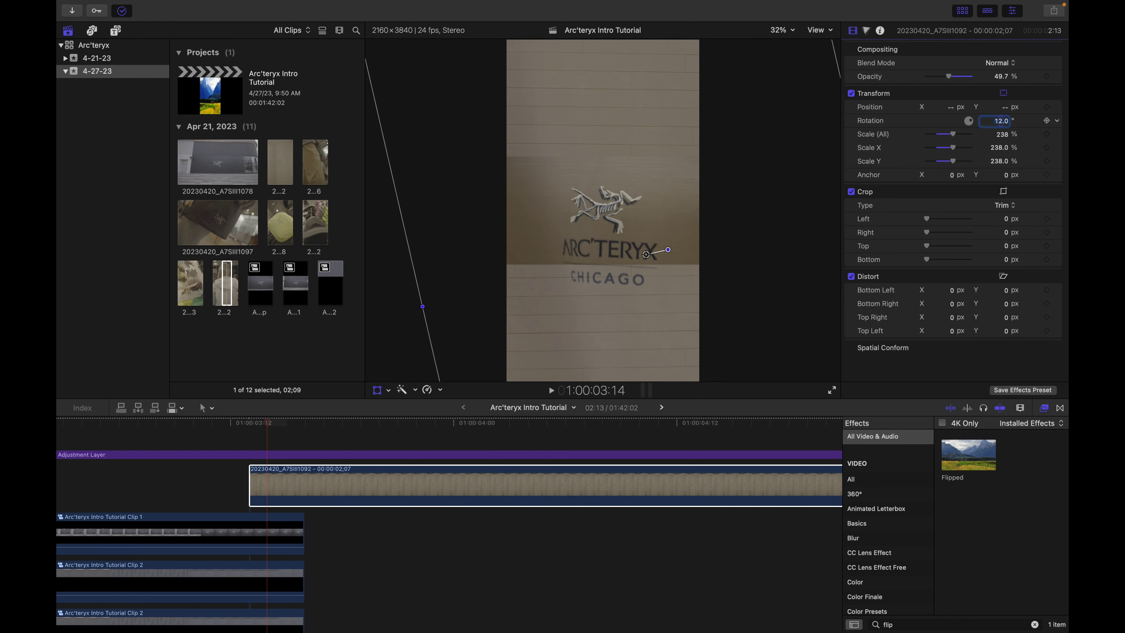
pyautogui.moveTo(647, 255); pyautogui.dragTo(648, 254)
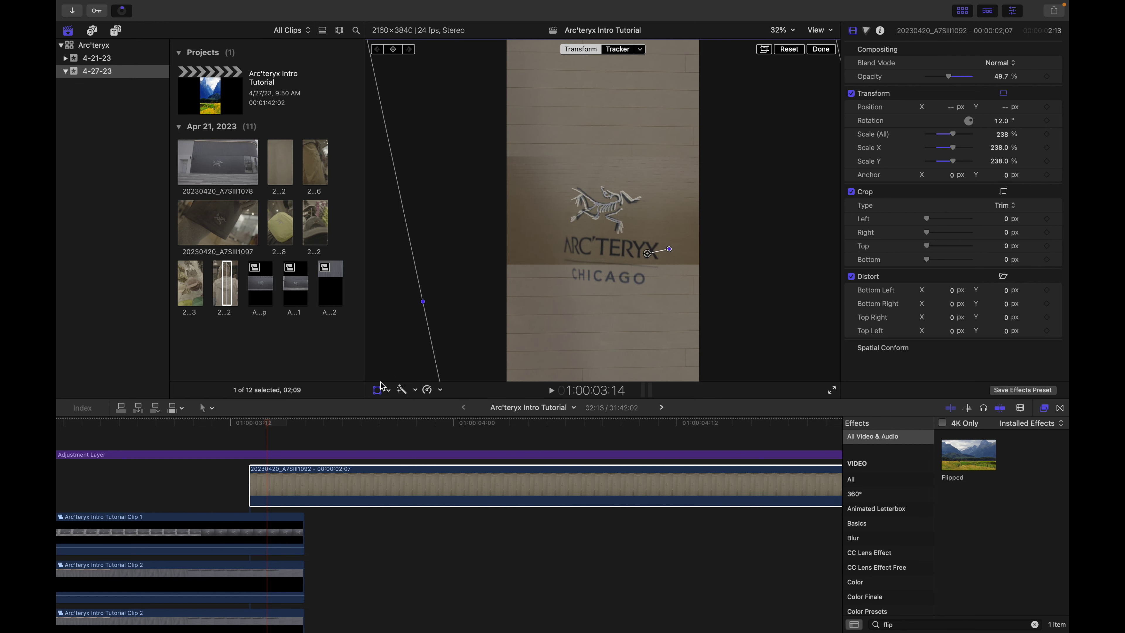
pyautogui.click(380, 391)
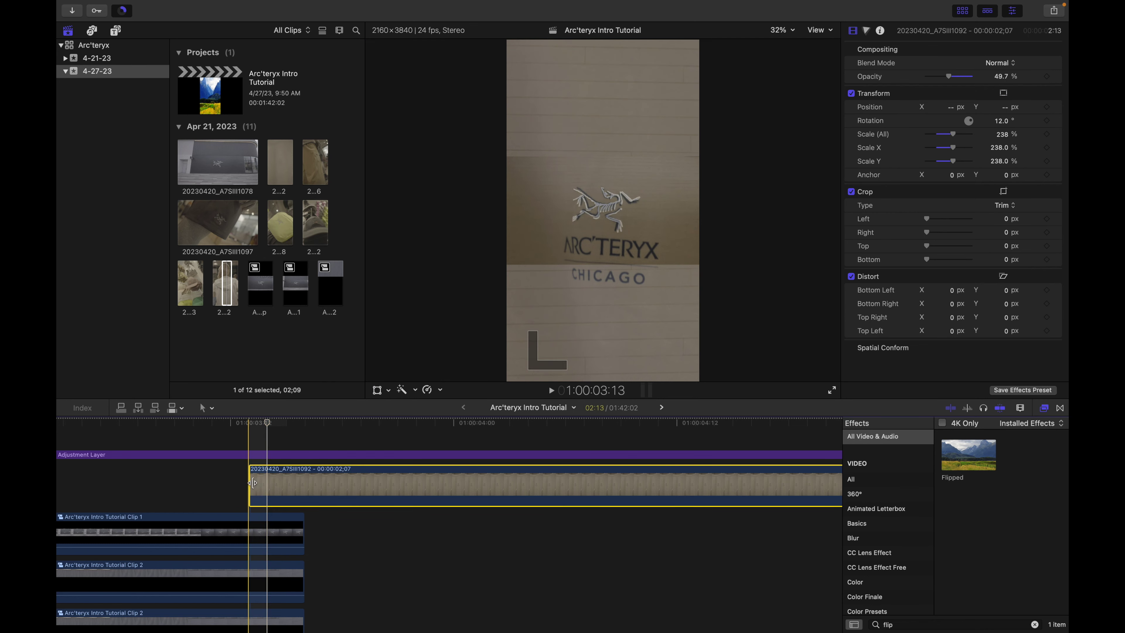
# Trim the 1092 freeze frame to start just after the intro clips at 01:00:03:17 and cut it at 01:00:03:19
pyautogui.moveTo(251, 483); pyautogui.dragTo(334, 483)
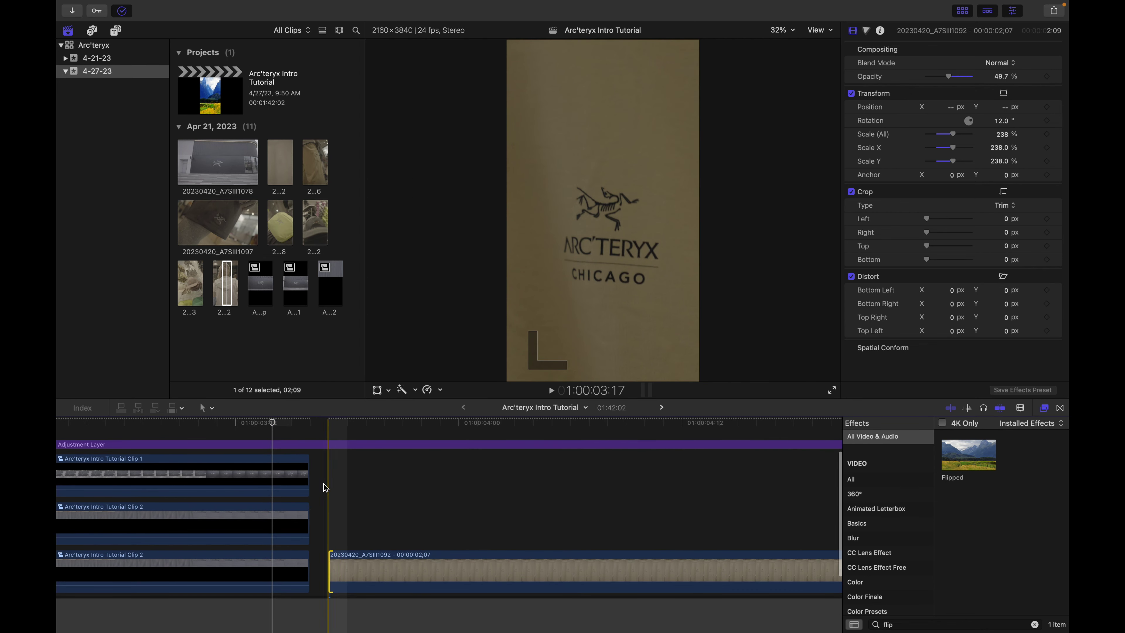
pyautogui.click(310, 479)
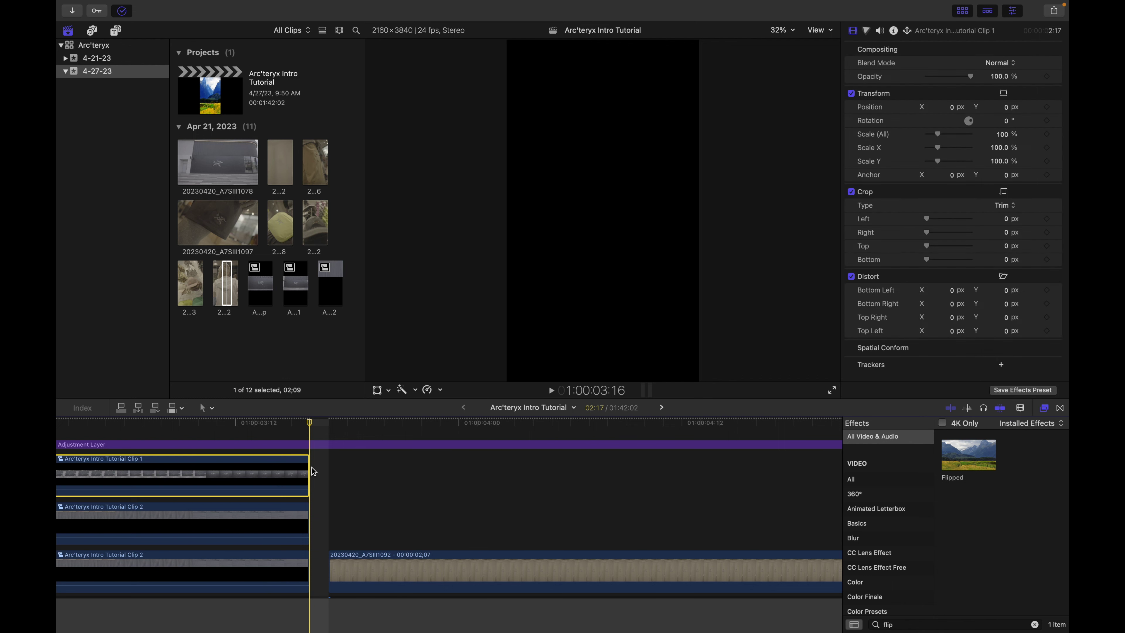
pyautogui.press('Right')
pyautogui.press('Right')
pyautogui.press('Right')
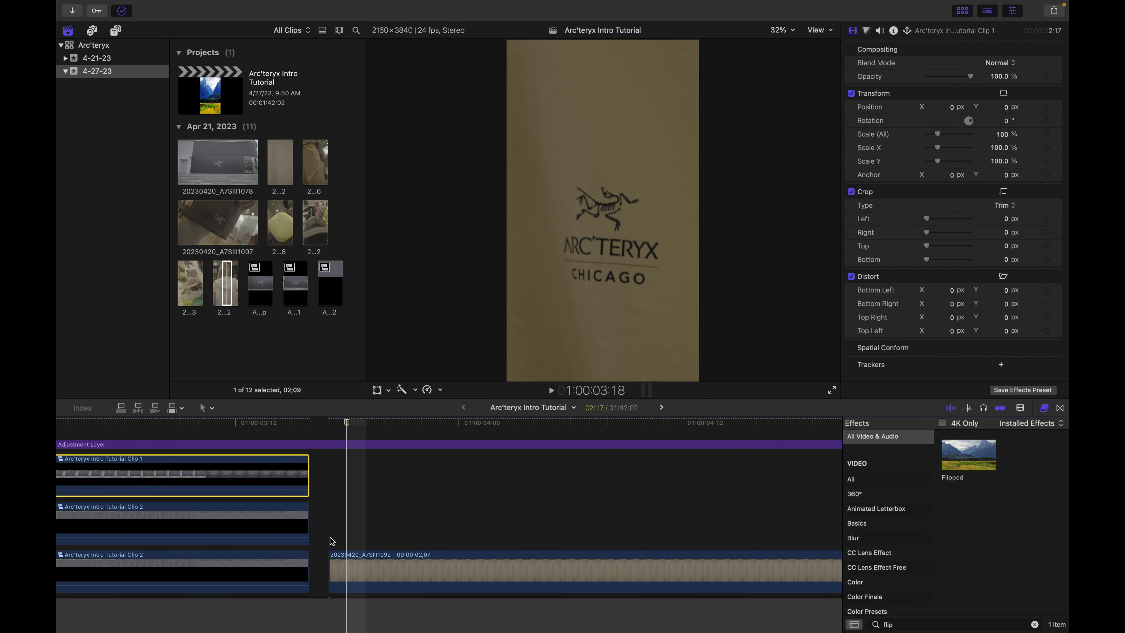
pyautogui.press('b')
pyautogui.click(366, 571)
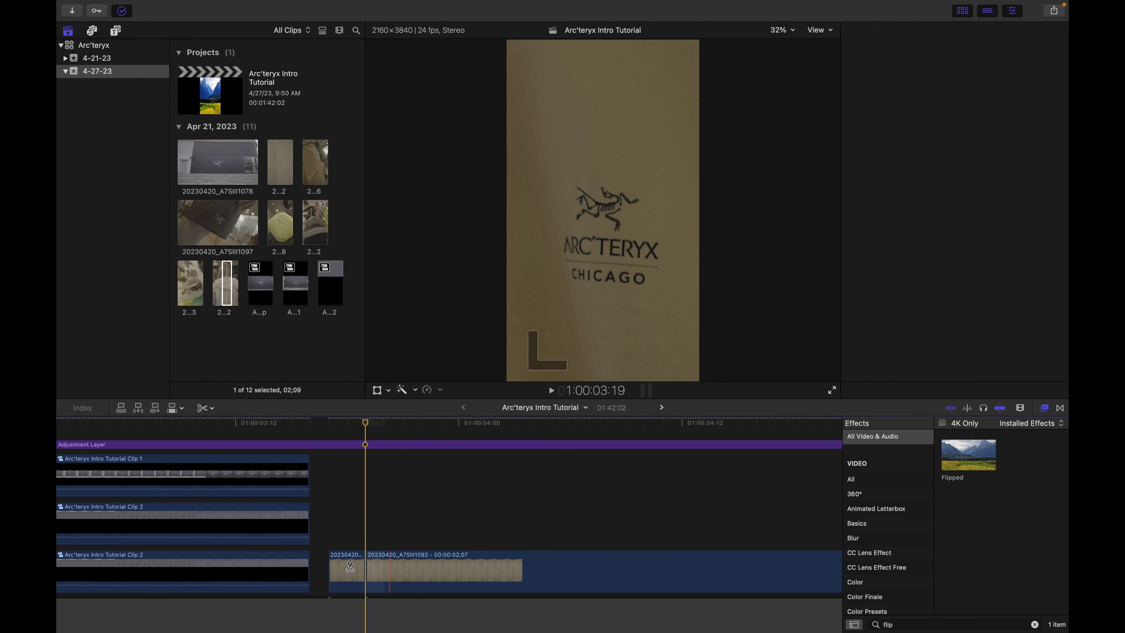
# Restore the two-frame 1092 piece to full opacity and delete the rest of that freeze frame
pyautogui.press('a')
pyautogui.click(350, 567)
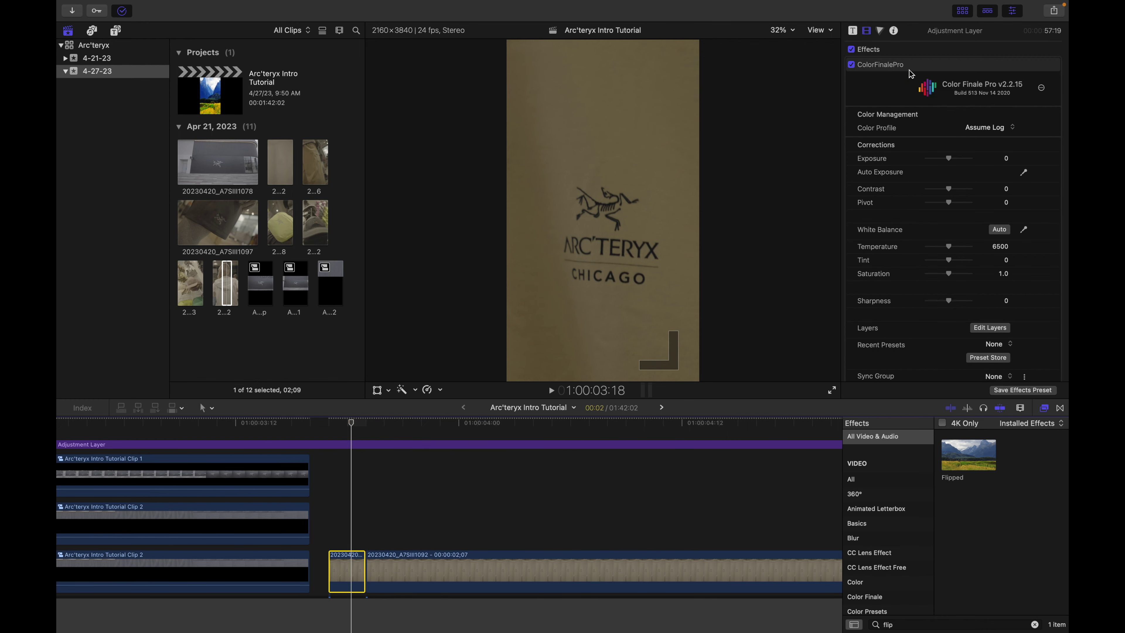
pyautogui.scroll(-10, 913, 107)
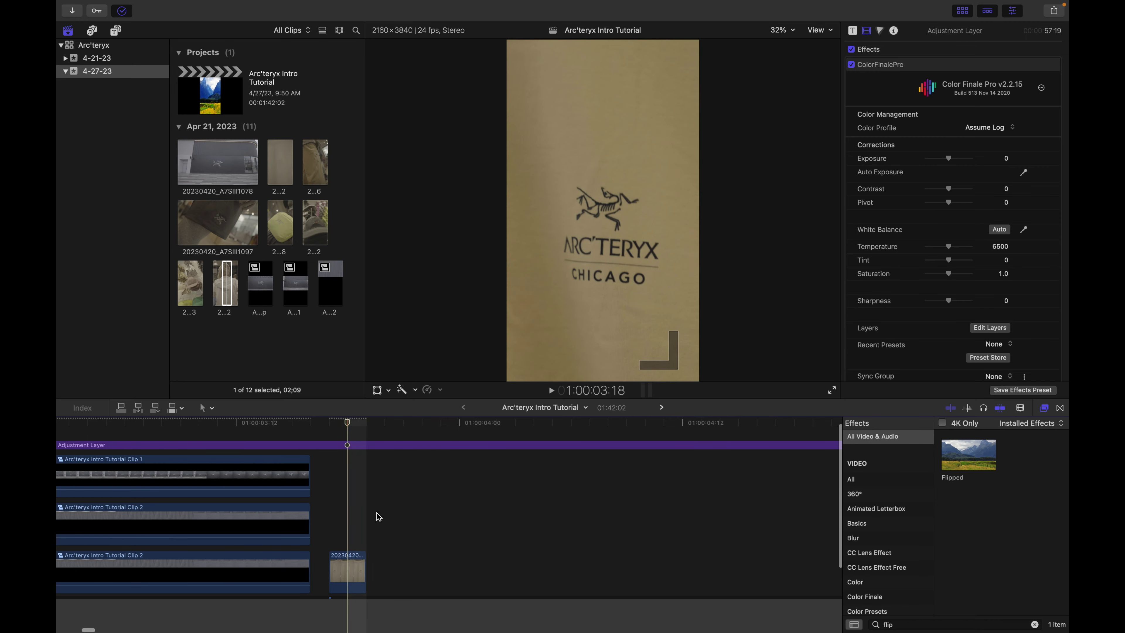
# Move the 1096 freeze frame above the 1092 still and cut it to the same two-frame length
pyautogui.press('super+minus')
pyautogui.press('super+minus')
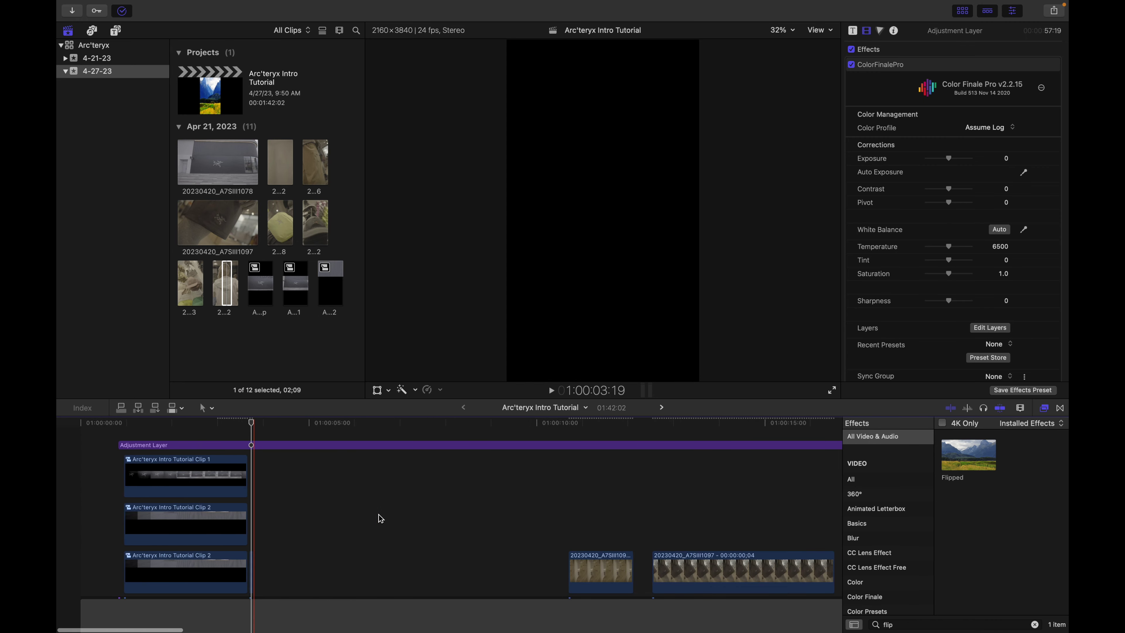
pyautogui.moveTo(594, 568); pyautogui.dragTo(364, 523)
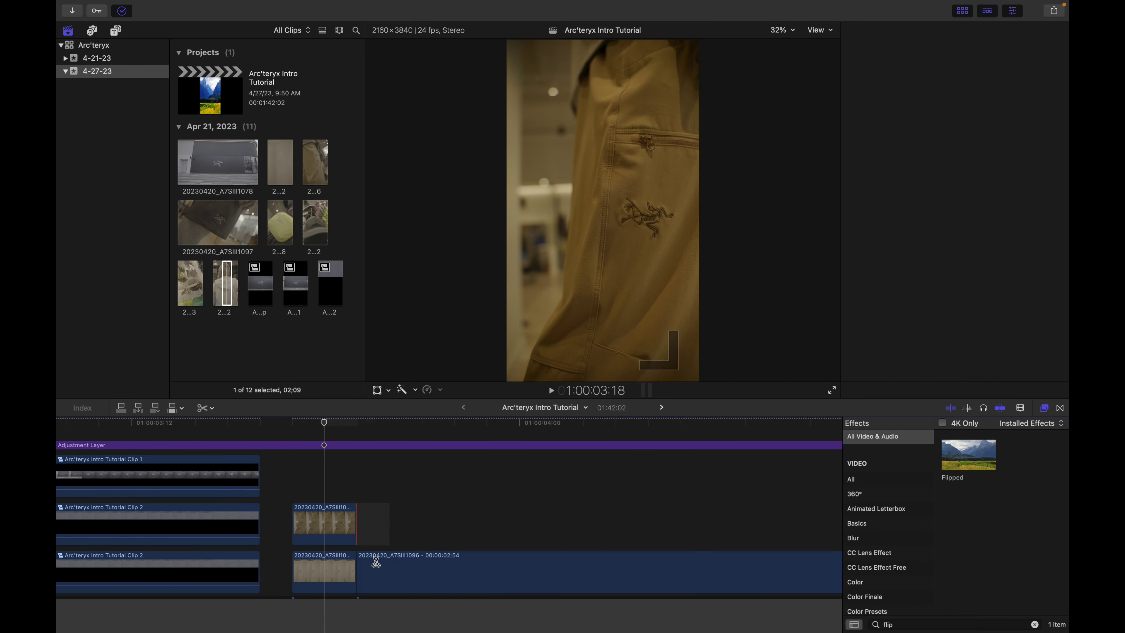
# Match the 1096 still's logo using 72.66% opacity, 130% scale, 6° rotation and position −616.3, 61.2 px, and place it one frame after the 1092 still
pyautogui.click(324, 523)
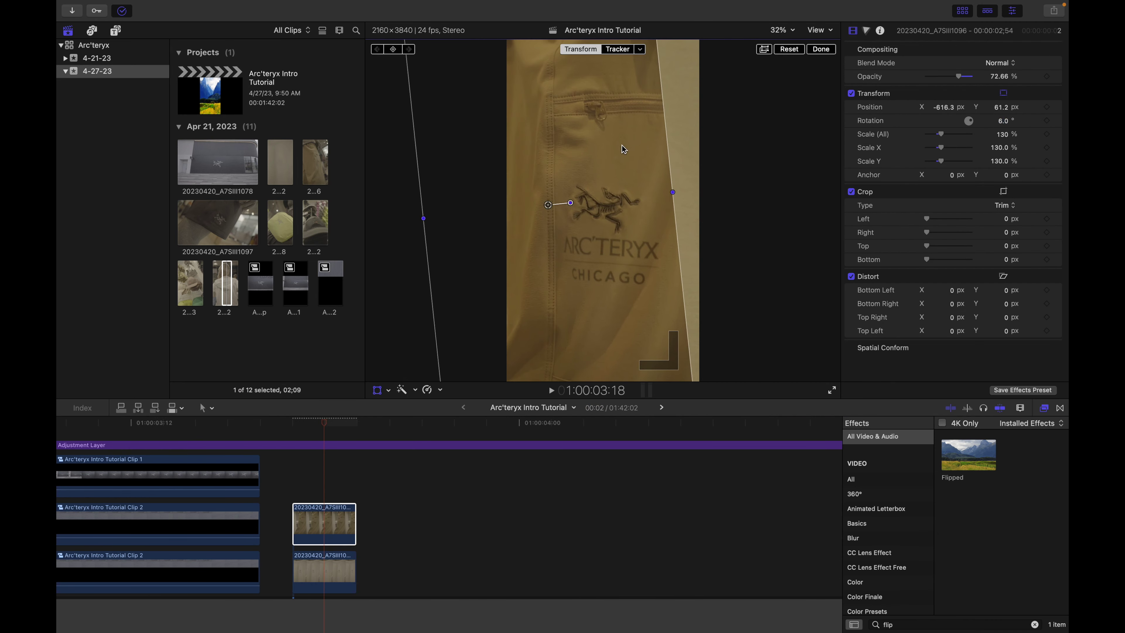
pyautogui.press('super+z')
pyautogui.press('super+z')
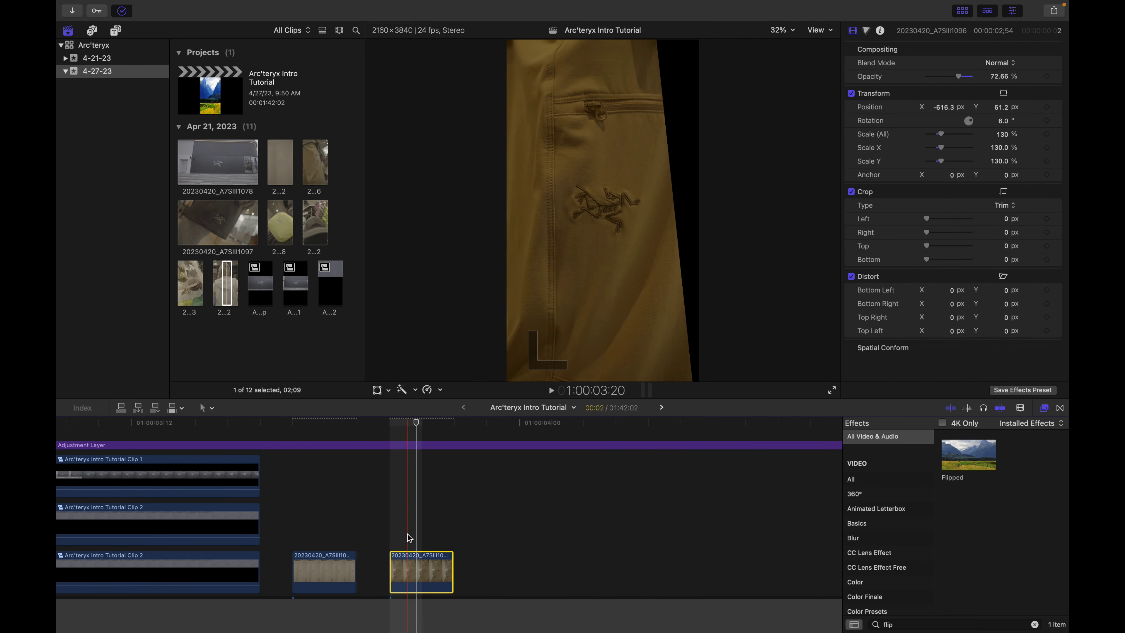
# Duplicate the two-frame 1096 still and stack the copy directly above the original
pyautogui.click(410, 538)
pyautogui.press('c')
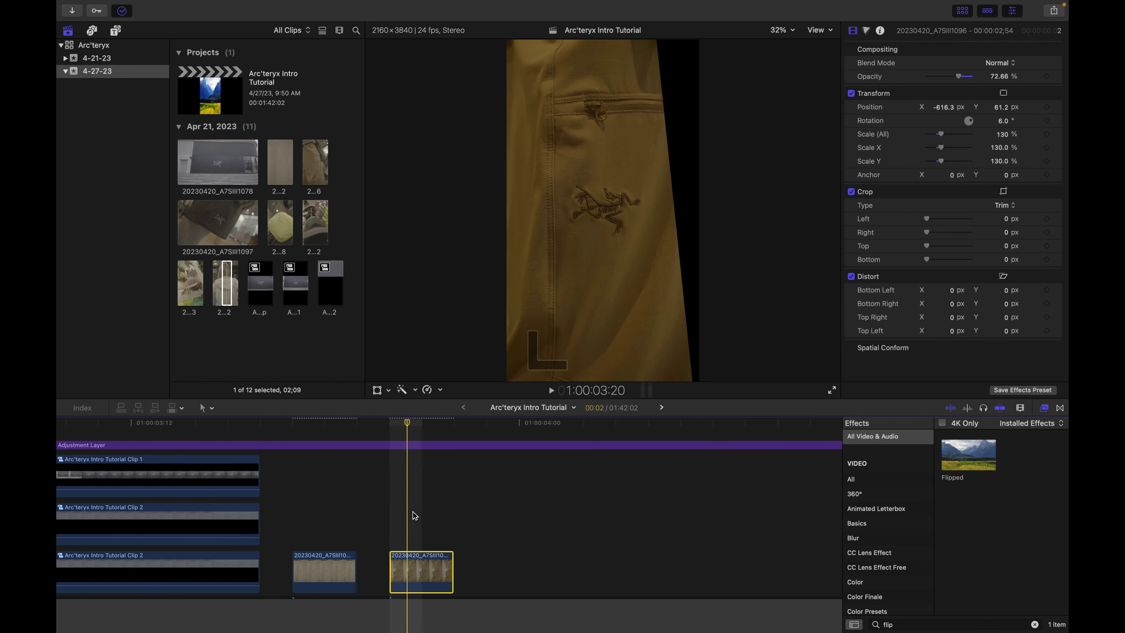
pyautogui.click(395, 527)
pyautogui.moveTo(423, 571); pyautogui.dragTo(428, 594)
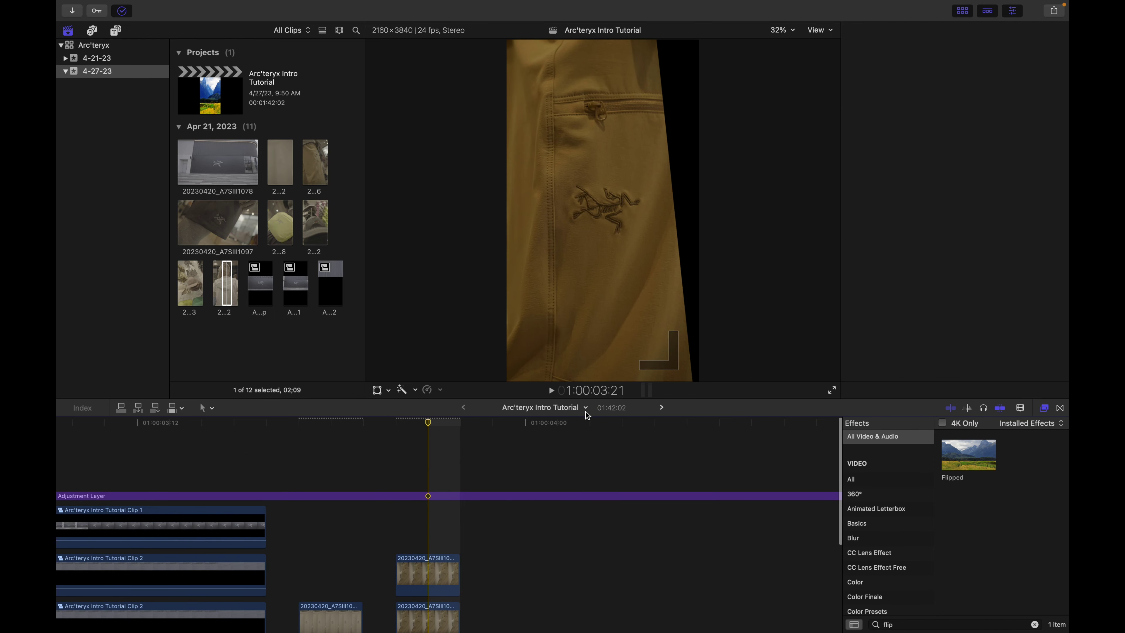
# Restore both 1096 stills to full opacity and fill the empty edge by scaling the lower one to 197% at position −798.1, 40.2 px
pyautogui.click(377, 390)
pyautogui.moveTo(559, 200); pyautogui.dragTo(594, 196)
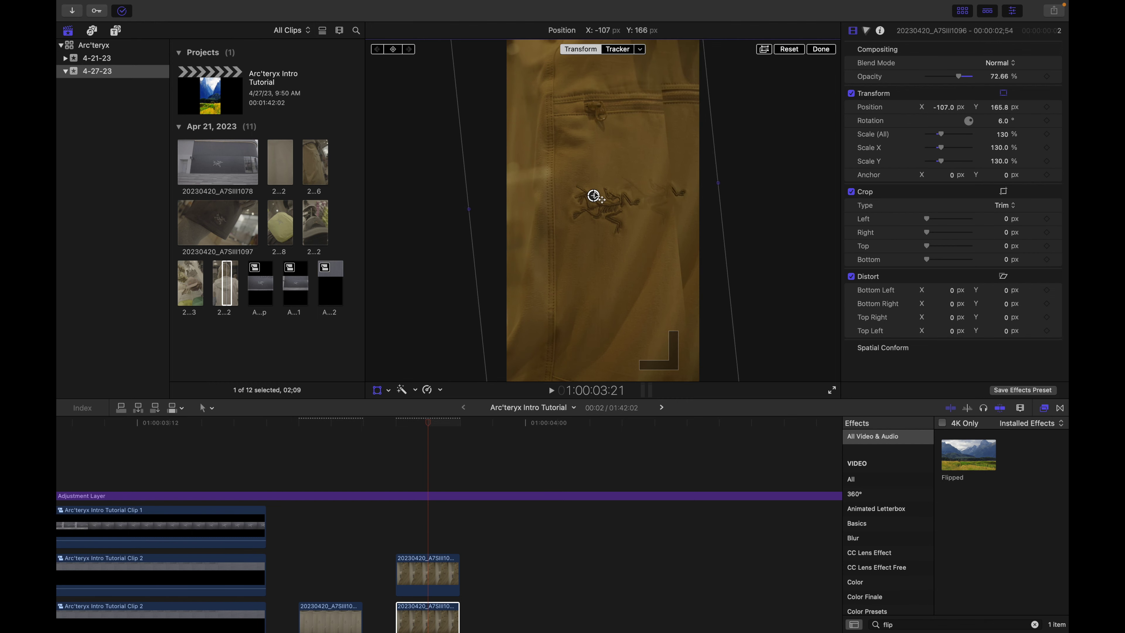
pyautogui.click(433, 559)
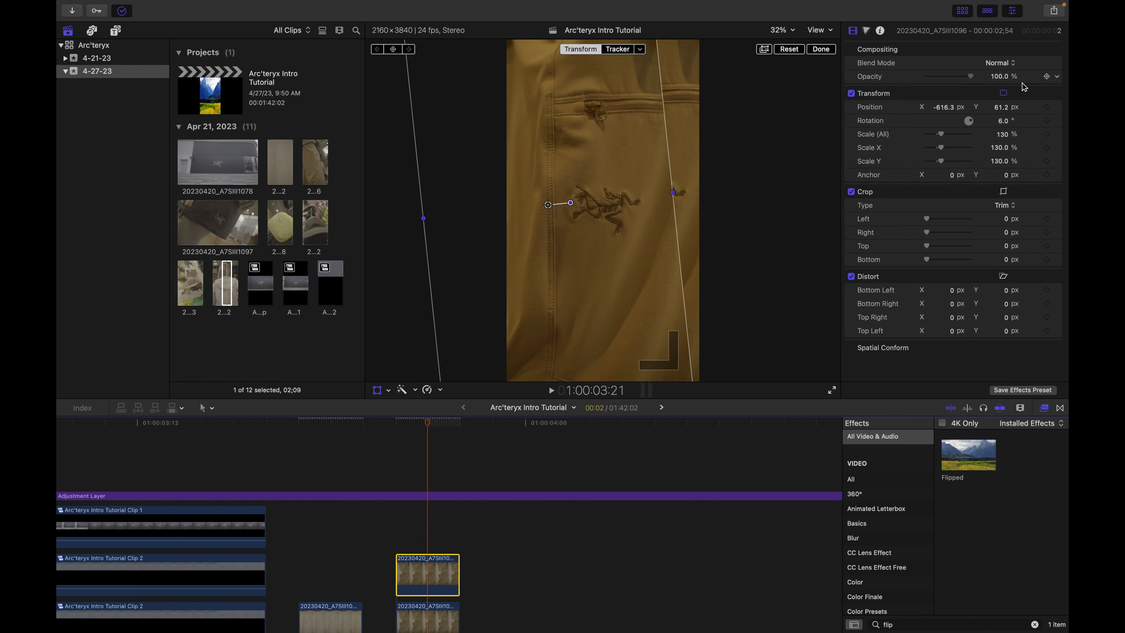
pyautogui.moveTo(609, 250); pyautogui.dragTo(585, 257)
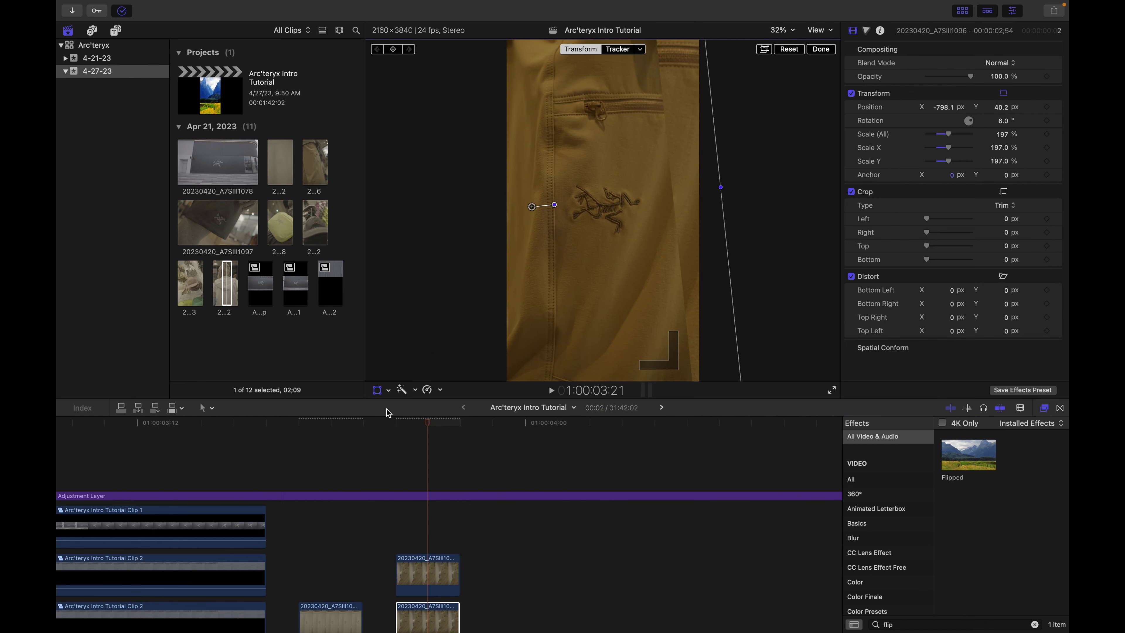
pyautogui.click(377, 391)
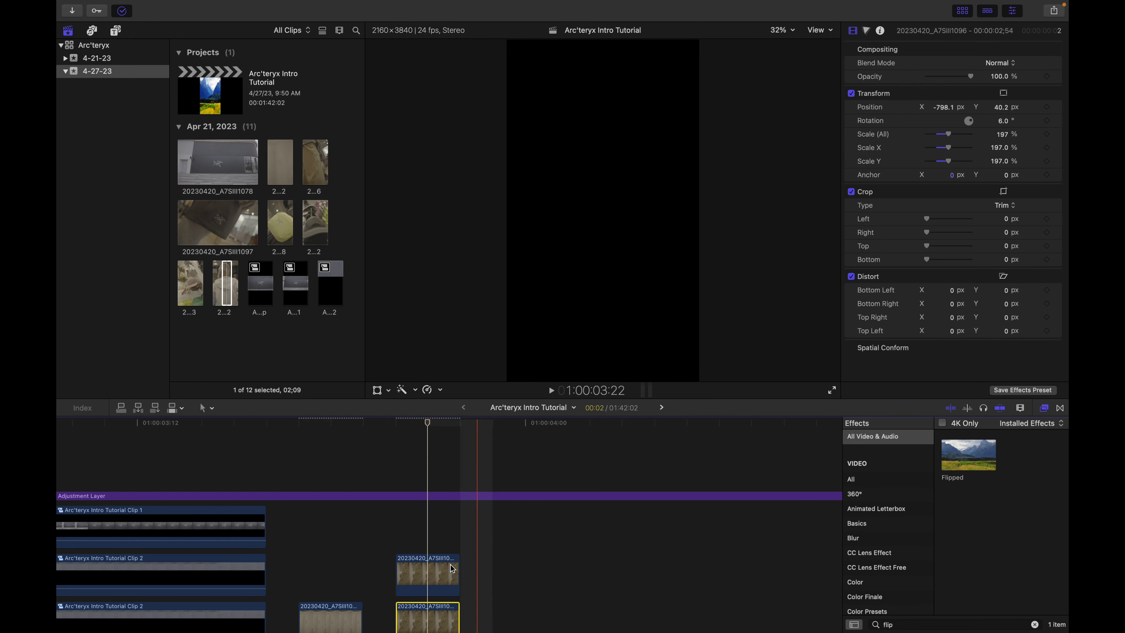
pyautogui.scroll(-2, 442, 554)
pyautogui.click(404, 486)
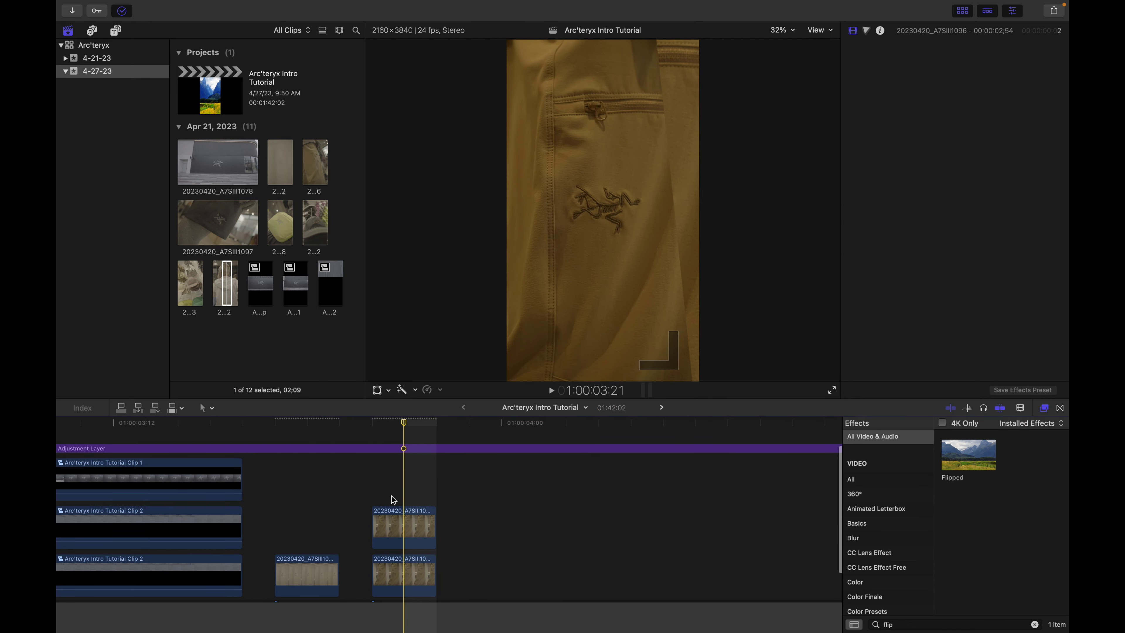
pyautogui.click(663, 94)
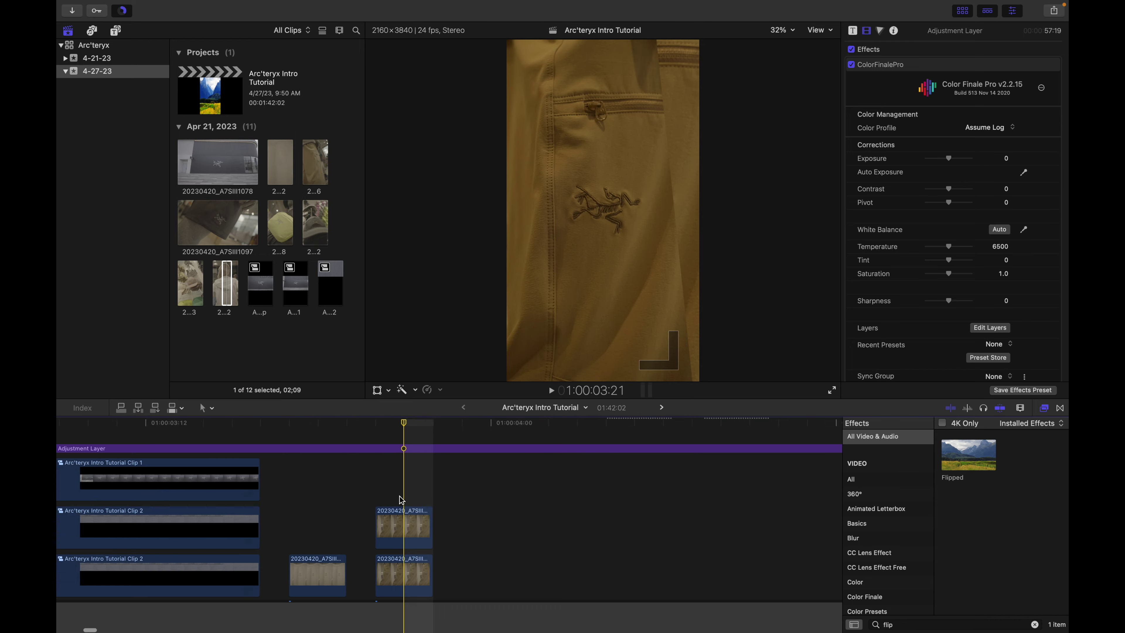
# Add the 1097, yellow bag, 1202 and 1203 product shots as two-frame stills with matched logos and one-frame gaps
pyautogui.moveTo(218, 223); pyautogui.dragTo(217, 575)
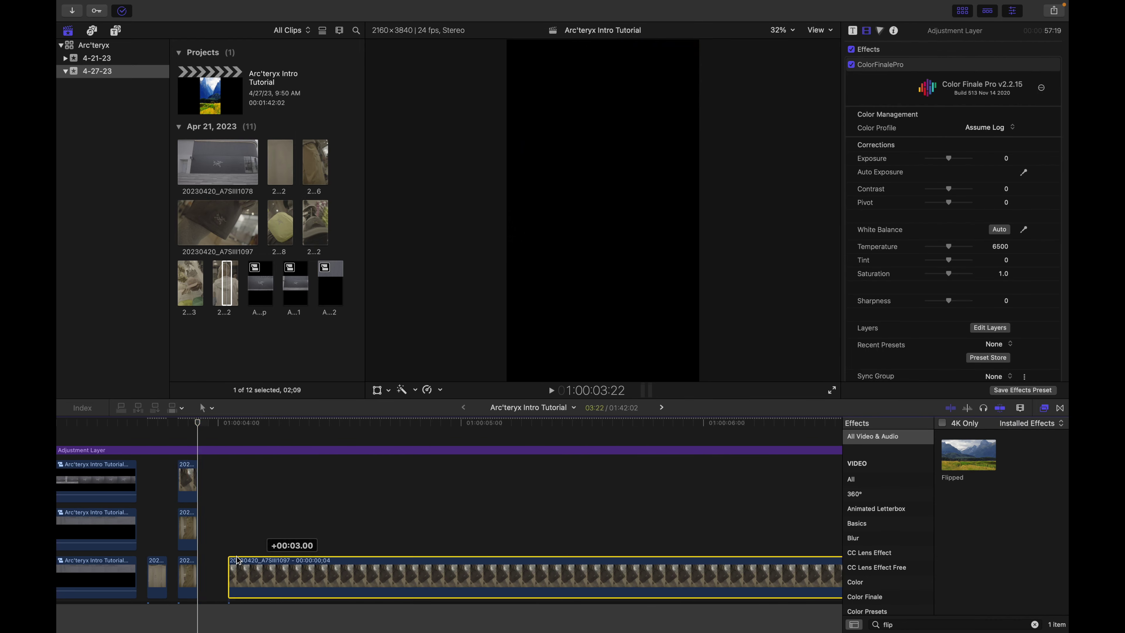
pyautogui.press('super+z')
pyautogui.press('space')
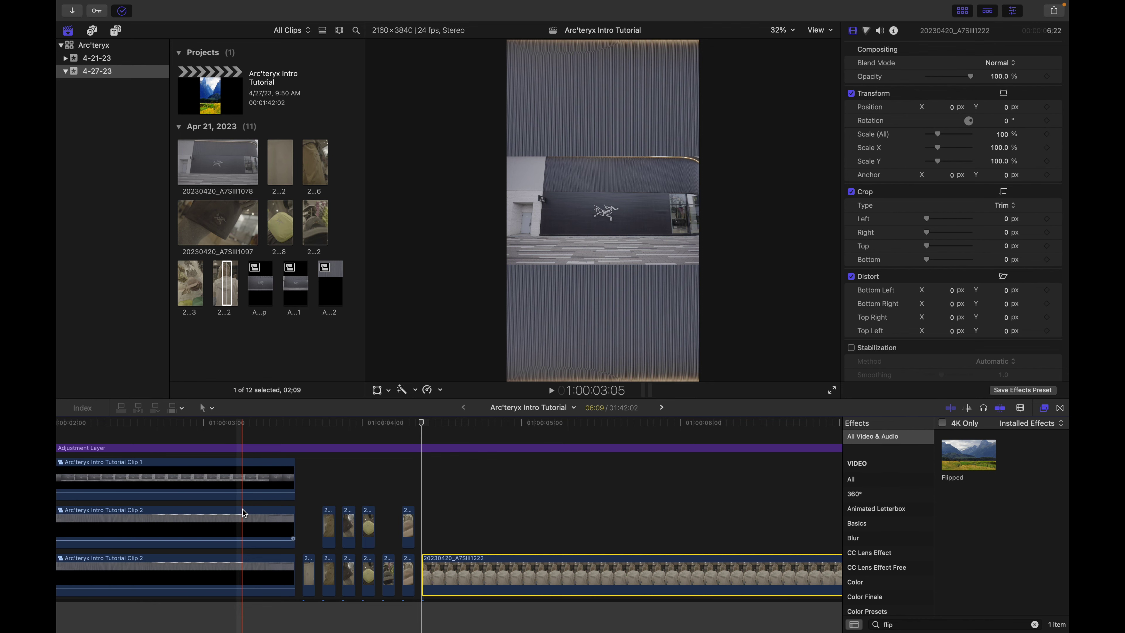
# Reverse the 1222 jacket clip and slow it to 40% speed
pyautogui.press('super+minus')
pyautogui.press('super+minus')
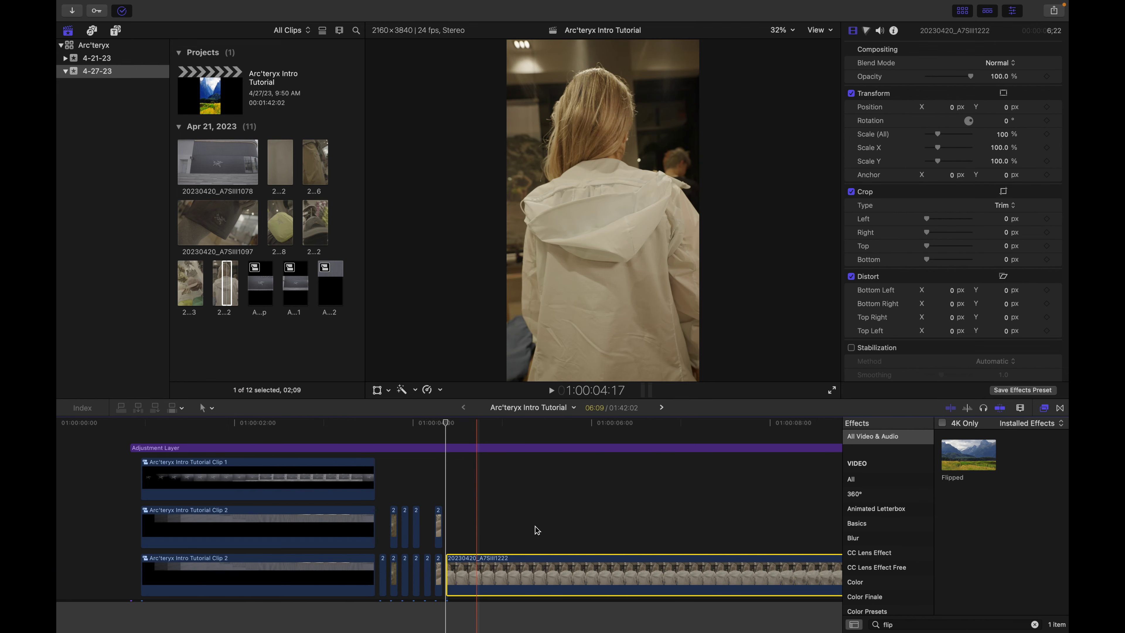
pyautogui.hscroll(3, 674, 547)
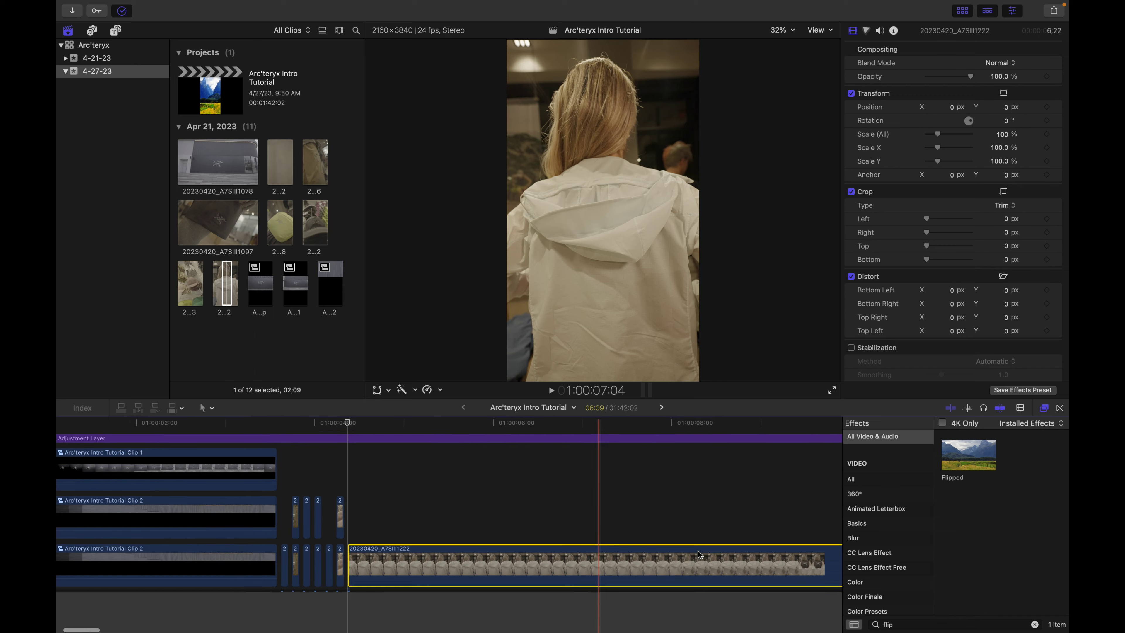
pyautogui.click(427, 390)
pyautogui.click(455, 481)
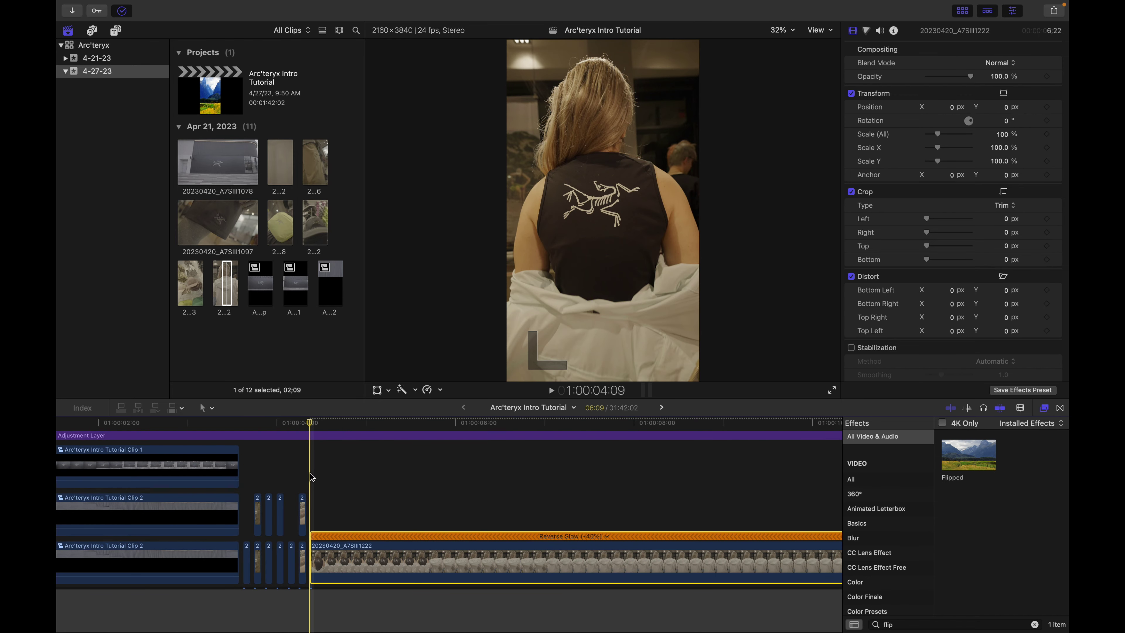
# Trim the reversed 1222 clip to 14 frames and move it above the 1203 cap still
pyautogui.moveTo(314, 556); pyautogui.dragTo(307, 518)
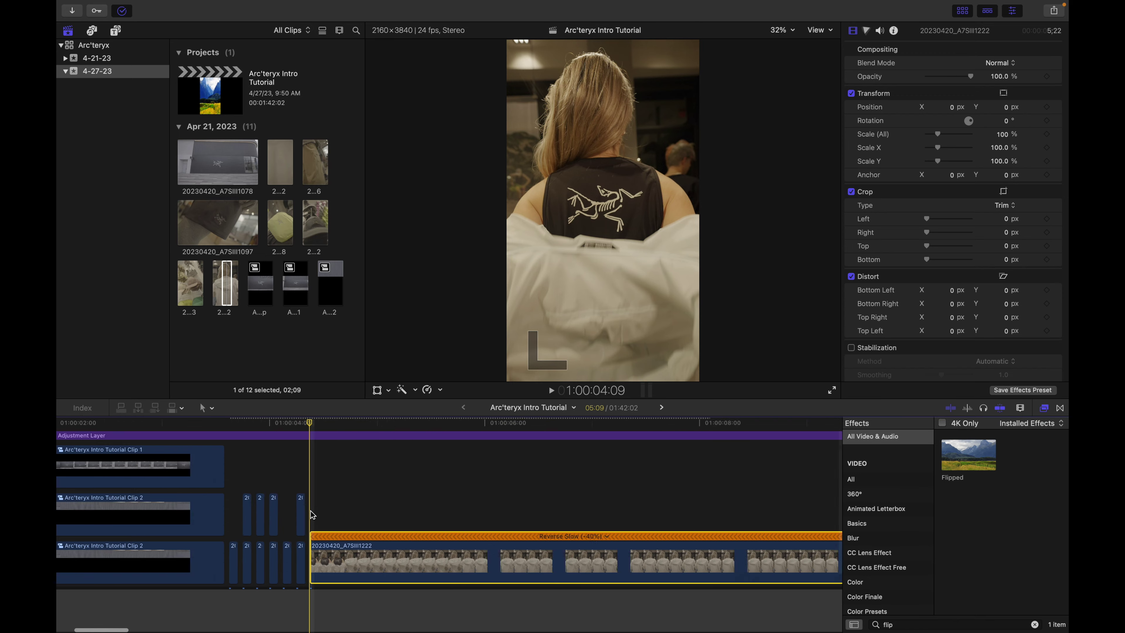
pyautogui.press('super+equal')
pyautogui.click(291, 530)
pyautogui.press('super+equal')
pyautogui.moveTo(291, 533); pyautogui.dragTo(272, 464)
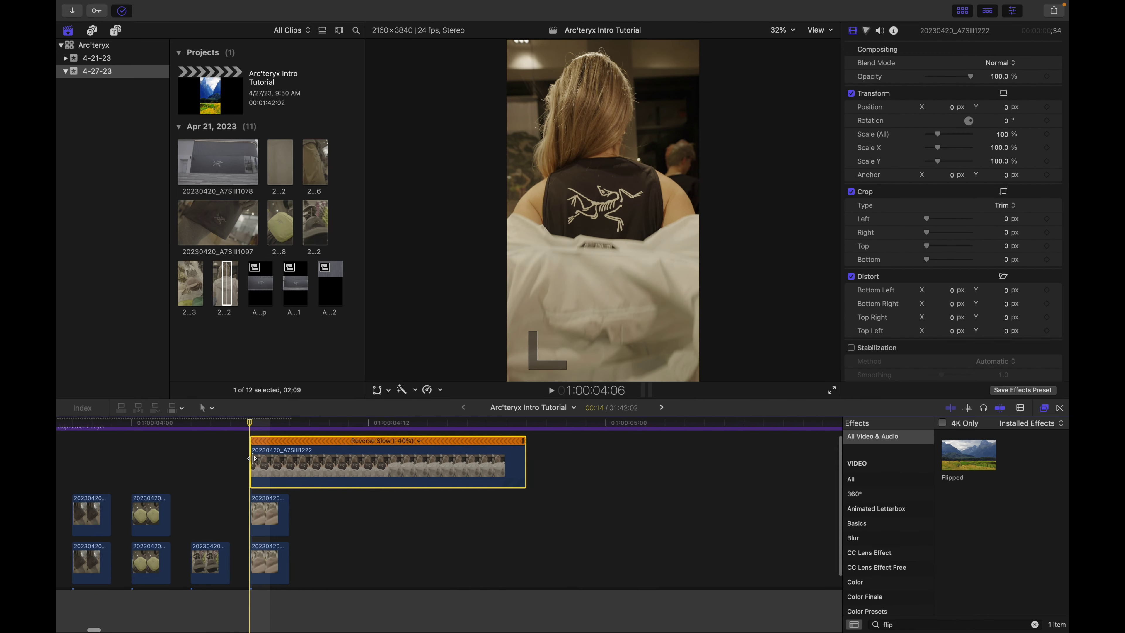
# Scale the 1222 clip to 74% and rotate it −10° to match its bird logo to the cap's, and place it after the cap still
pyautogui.press('super+equal')
pyautogui.scroll(2, 253, 434)
pyautogui.click(251, 434)
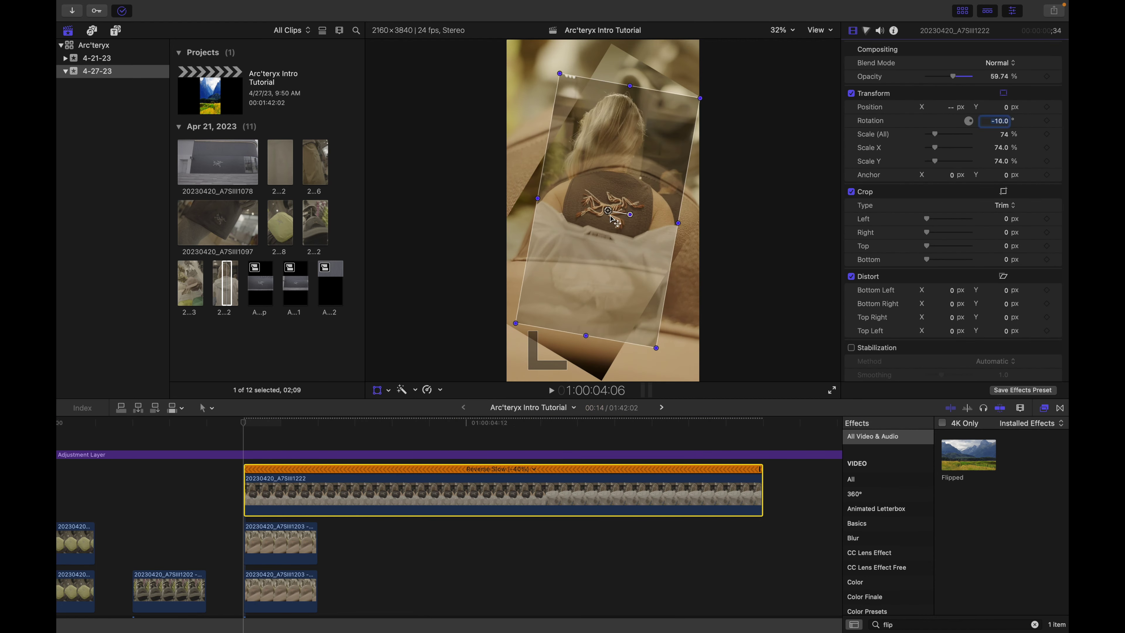
pyautogui.press('super+minus')
pyautogui.press('super+z')
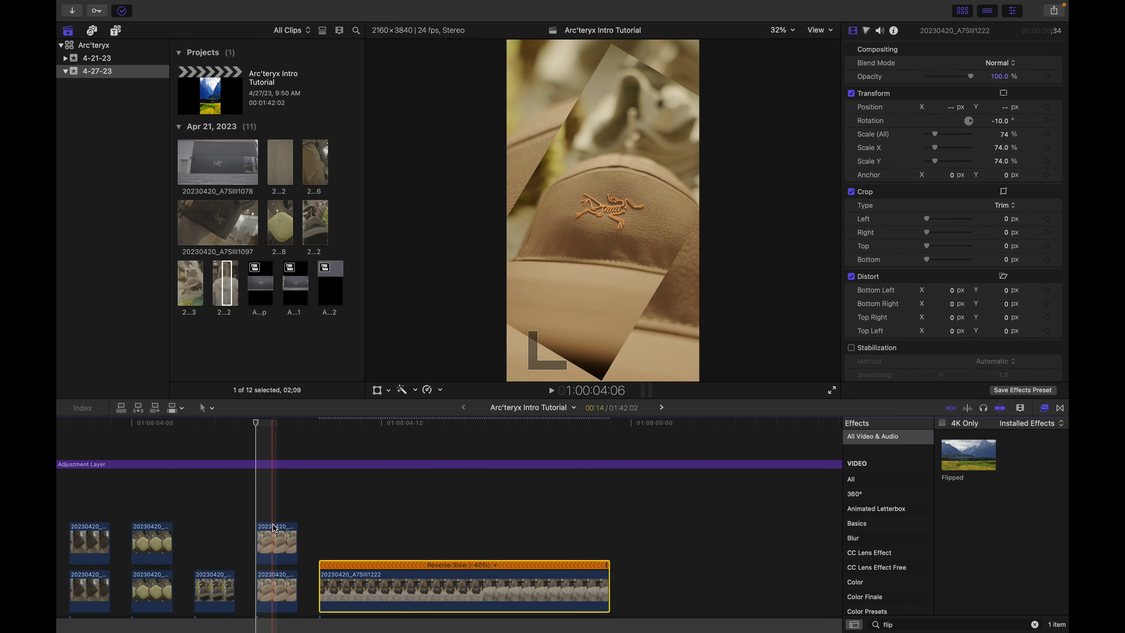
pyautogui.hscroll(-5, 206, 517)
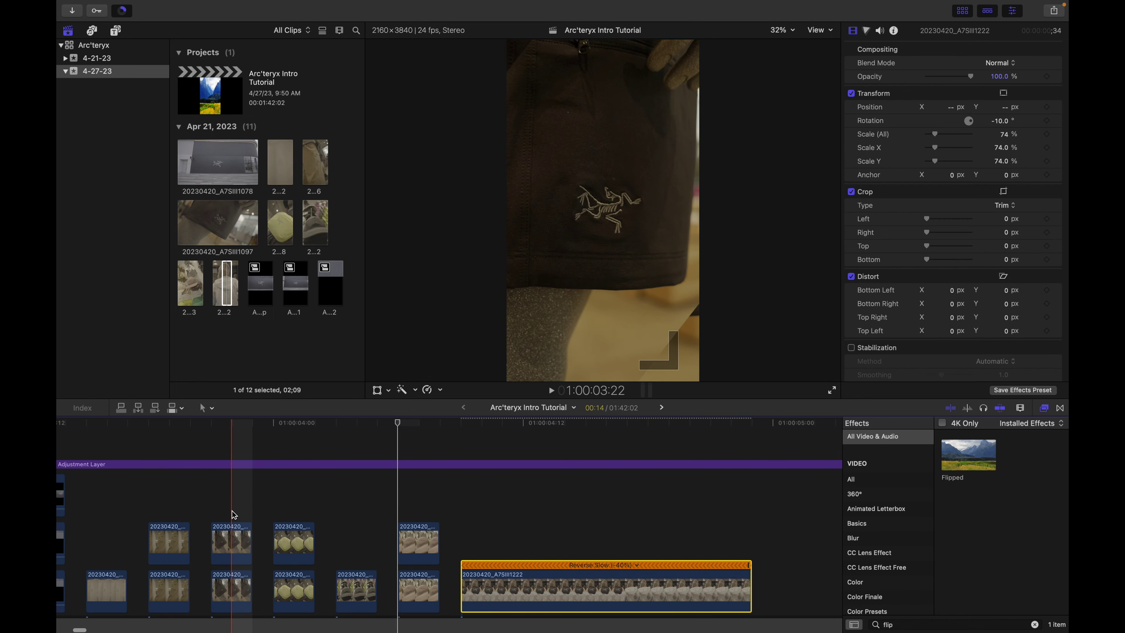
pyautogui.click(173, 515)
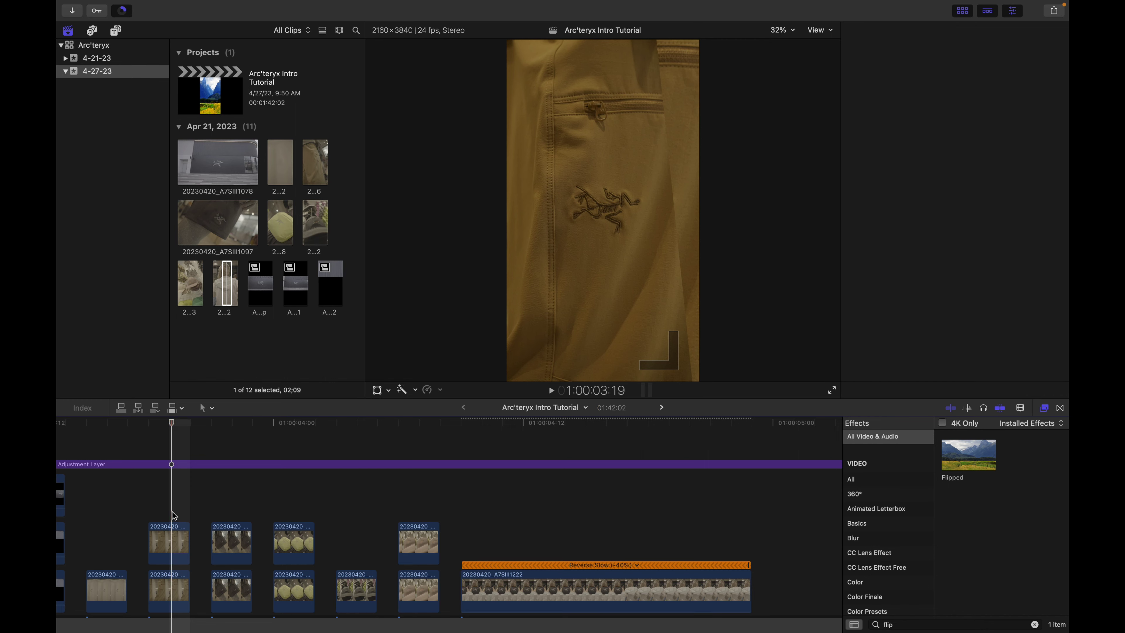
pyautogui.click(245, 485)
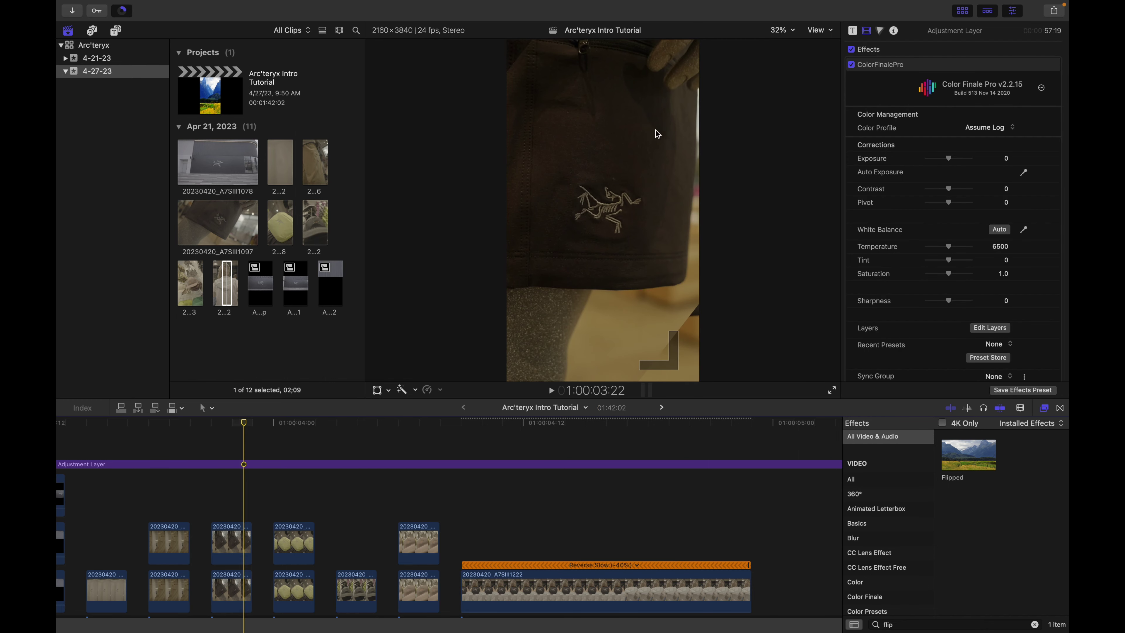
# Add a second Adjustment Layer title beneath the existing adjustment layer and set it to start at 01:00:03:02
pyautogui.hscroll(-8, 357, 452)
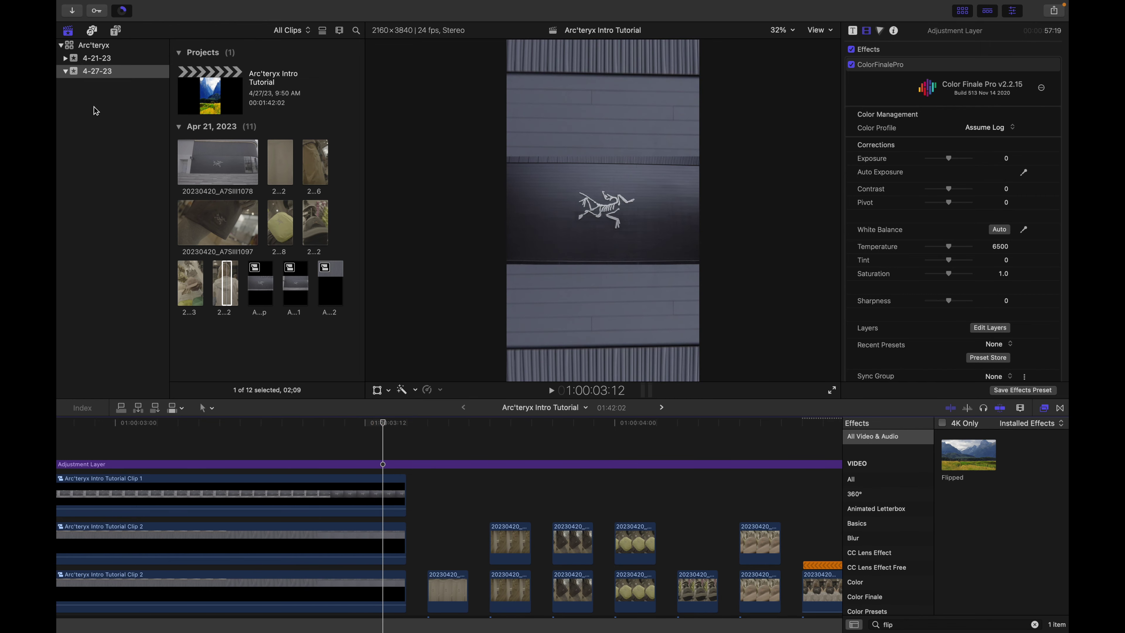
pyautogui.press('alt+super+1')
pyautogui.moveTo(204, 81); pyautogui.dragTo(360, 470)
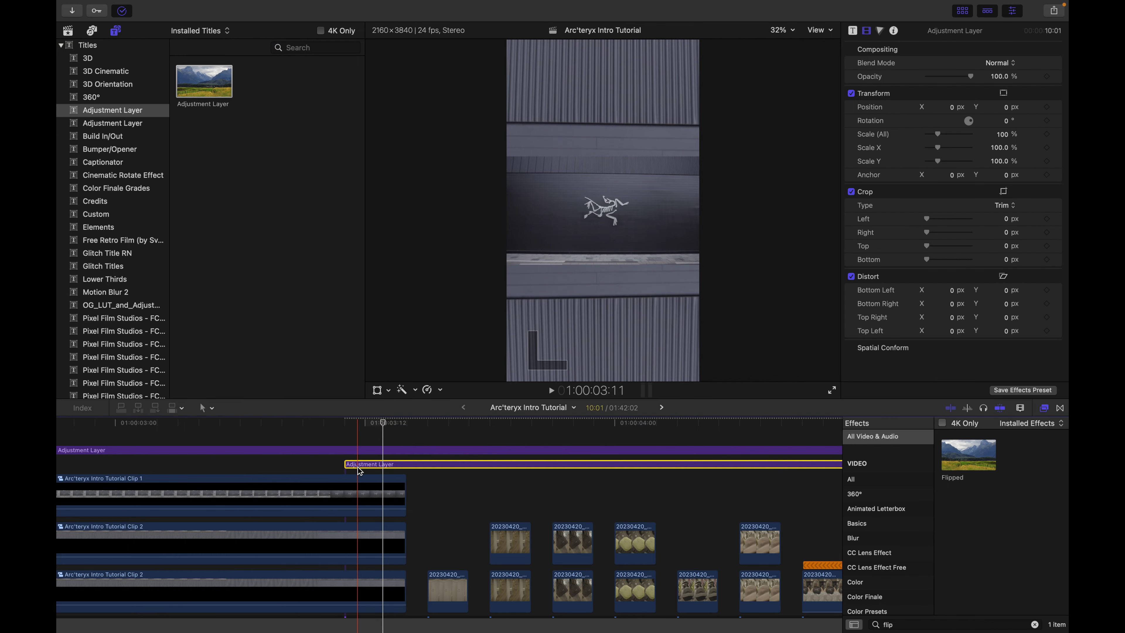
pyautogui.press('super+minus')
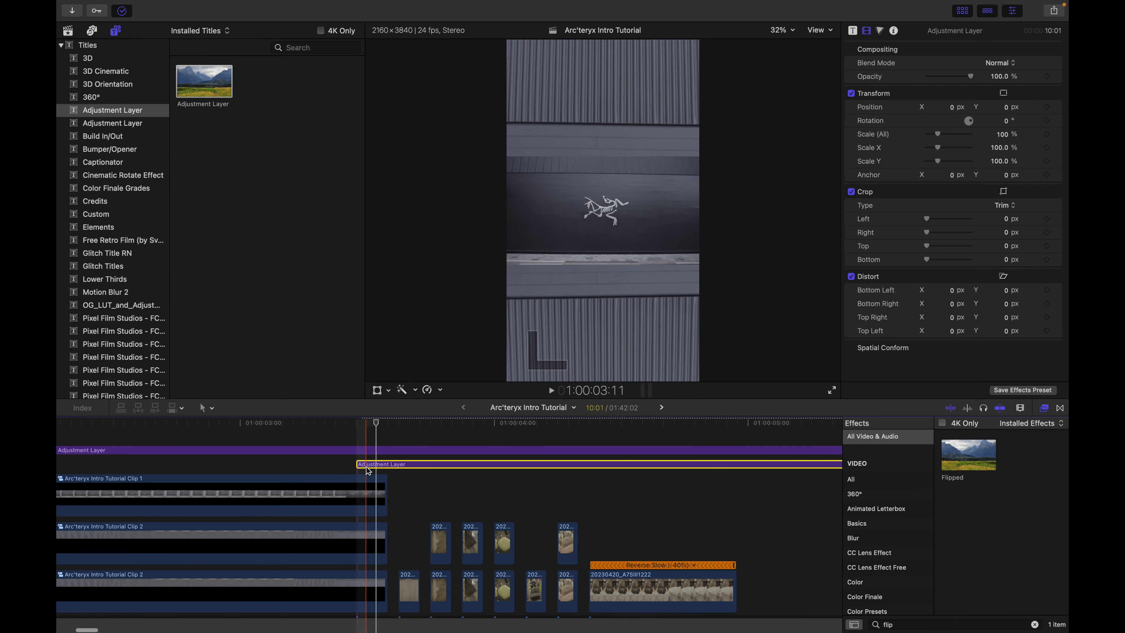
pyautogui.press('super+minus')
pyautogui.moveTo(365, 464); pyautogui.dragTo(327, 465)
pyautogui.click(325, 432)
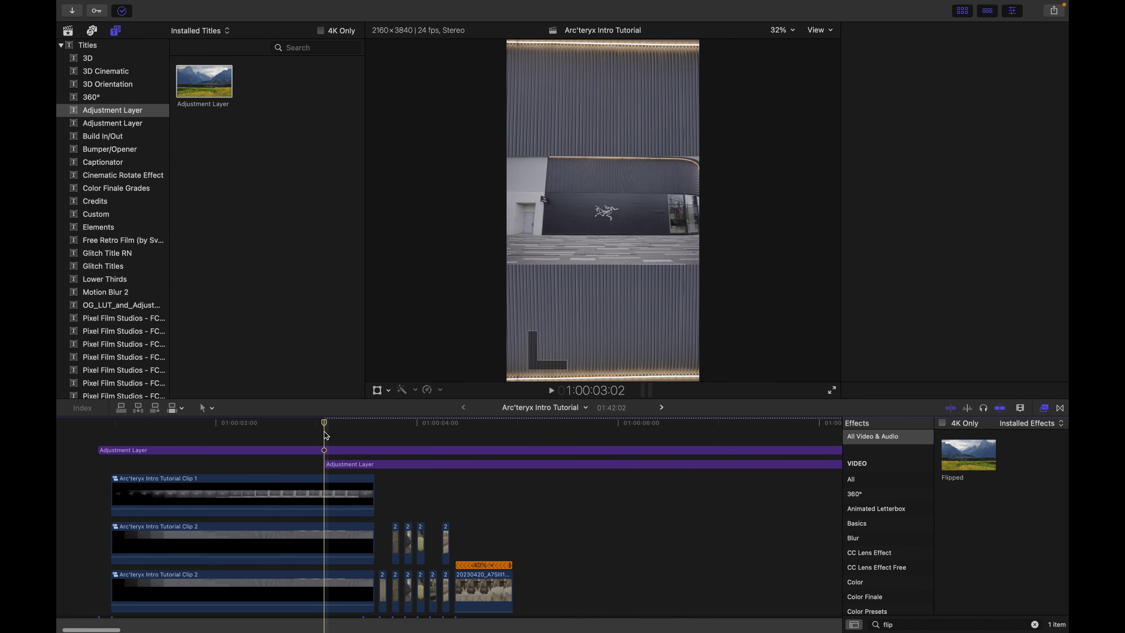
# Cut the second adjustment layer where the 1222 clip ends and delete the remainder
pyautogui.click(329, 462)
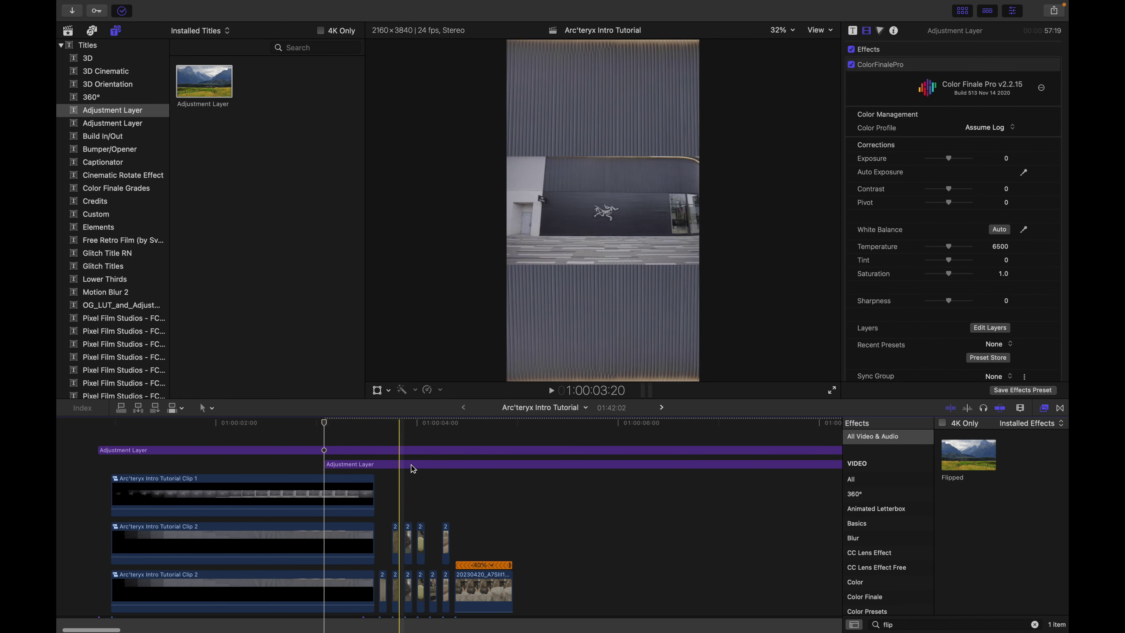
pyautogui.press('super+b')
pyautogui.moveTo(515, 463); pyautogui.dragTo(535, 610)
pyautogui.click(532, 610)
pyautogui.press('Delete')
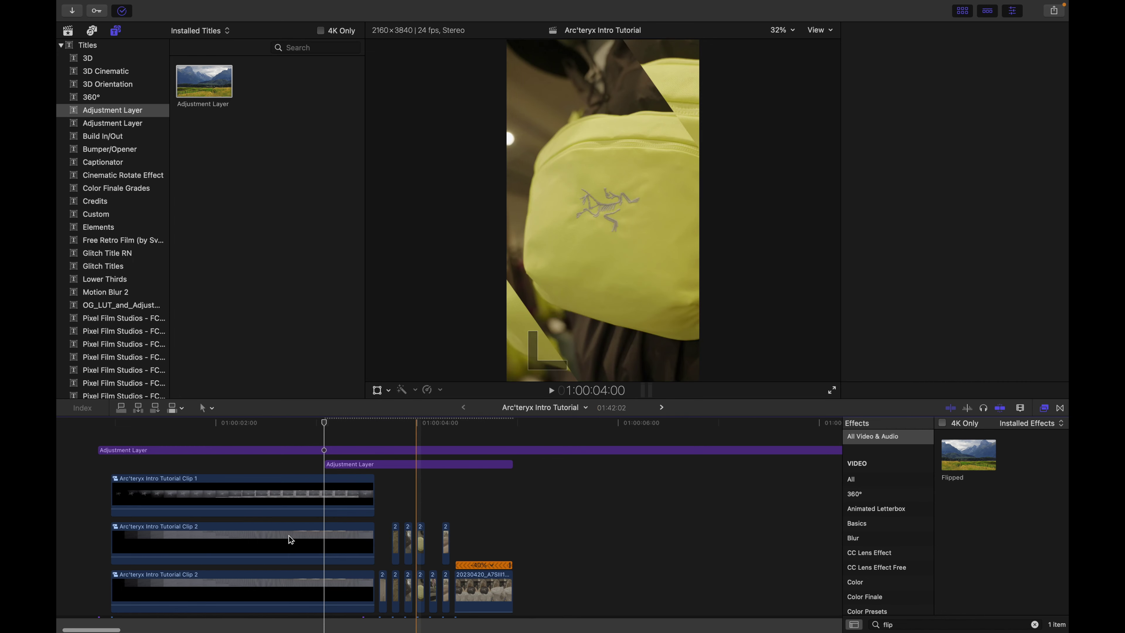
# Keyframe the second adjustment layer's transform parameters at 01:00:03:02, and set its scale to 136% at 01:00:03:13
pyautogui.click(334, 464)
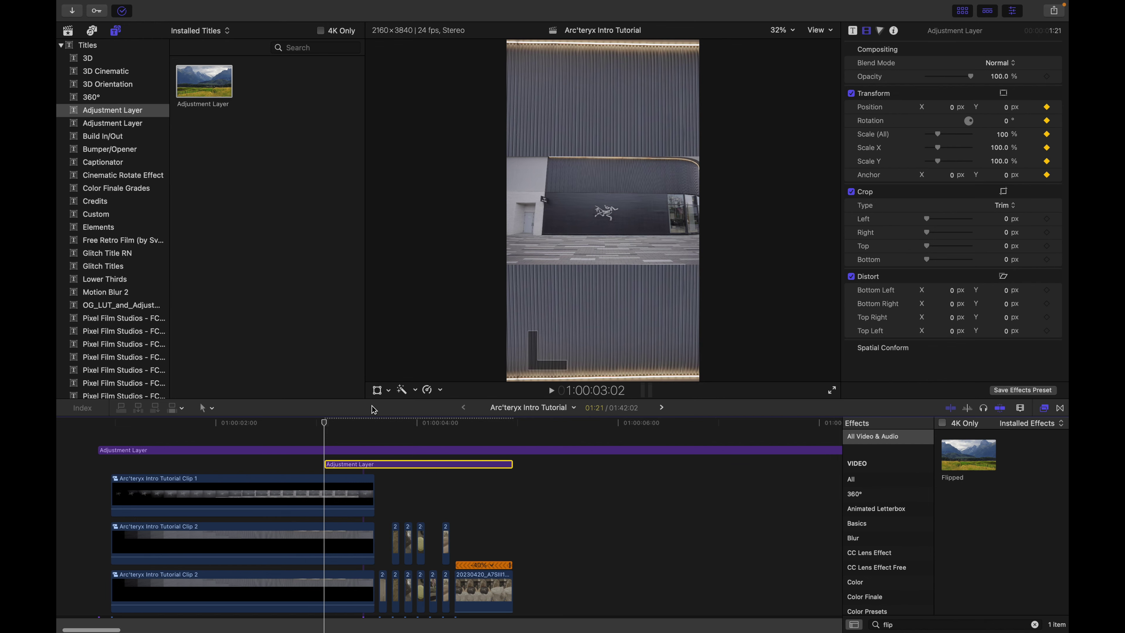
pyautogui.press('Right')
pyautogui.press('Right')
pyautogui.press('Right')
pyautogui.press('Right')
pyautogui.press('Right')
pyautogui.press('Right')
pyautogui.press('Right')
pyautogui.press('Right')
pyautogui.press('Right')
pyautogui.press('Right')
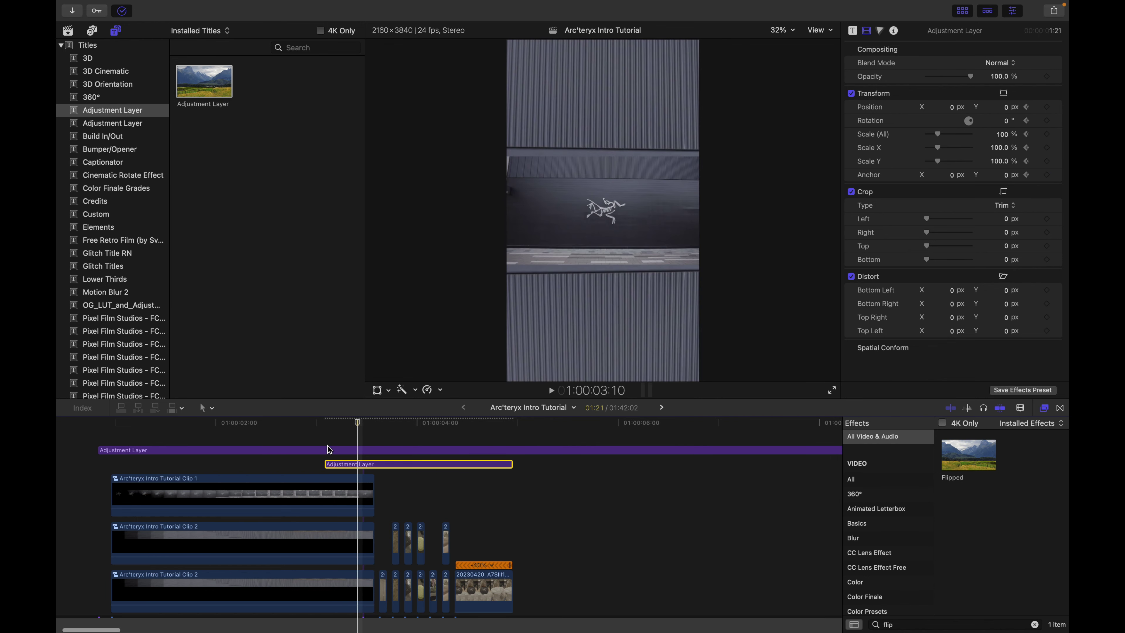
pyautogui.press('Right')
pyautogui.press('Right')
pyautogui.press('Right')
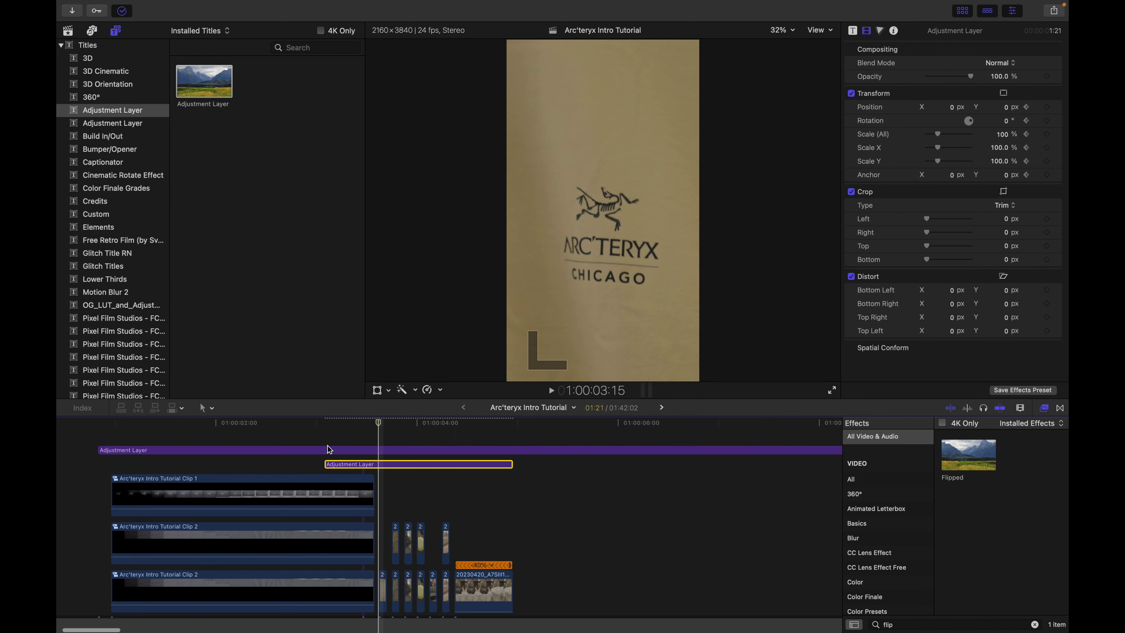
pyautogui.press('Right')
pyautogui.press('Right')
pyautogui.press('Right')
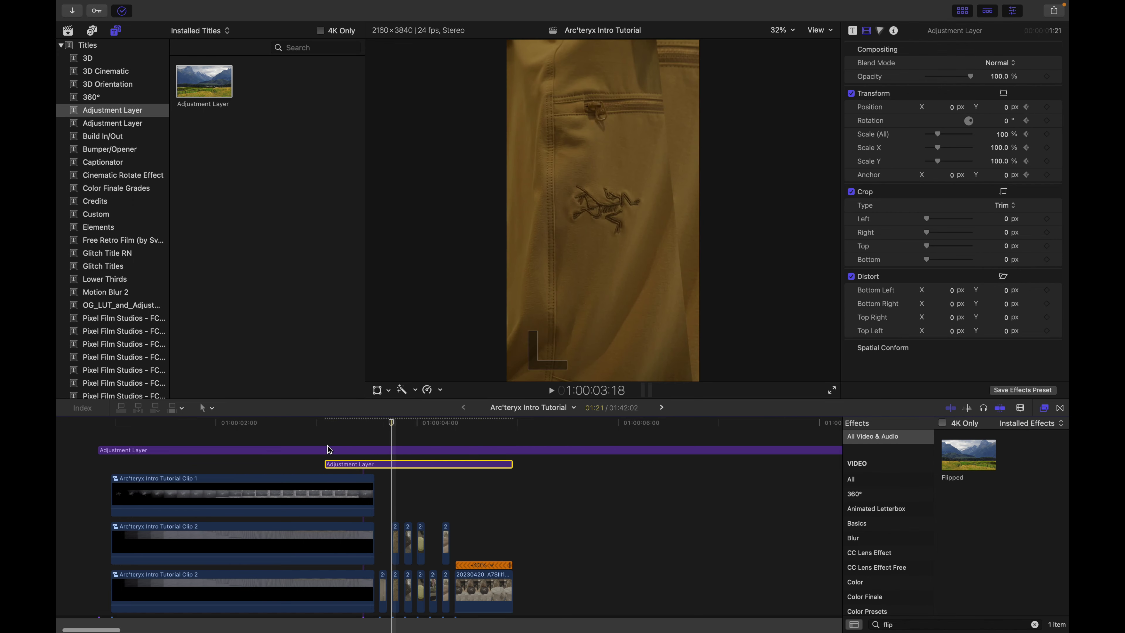
pyautogui.press('Left')
pyautogui.press('Left')
pyautogui.press('Left')
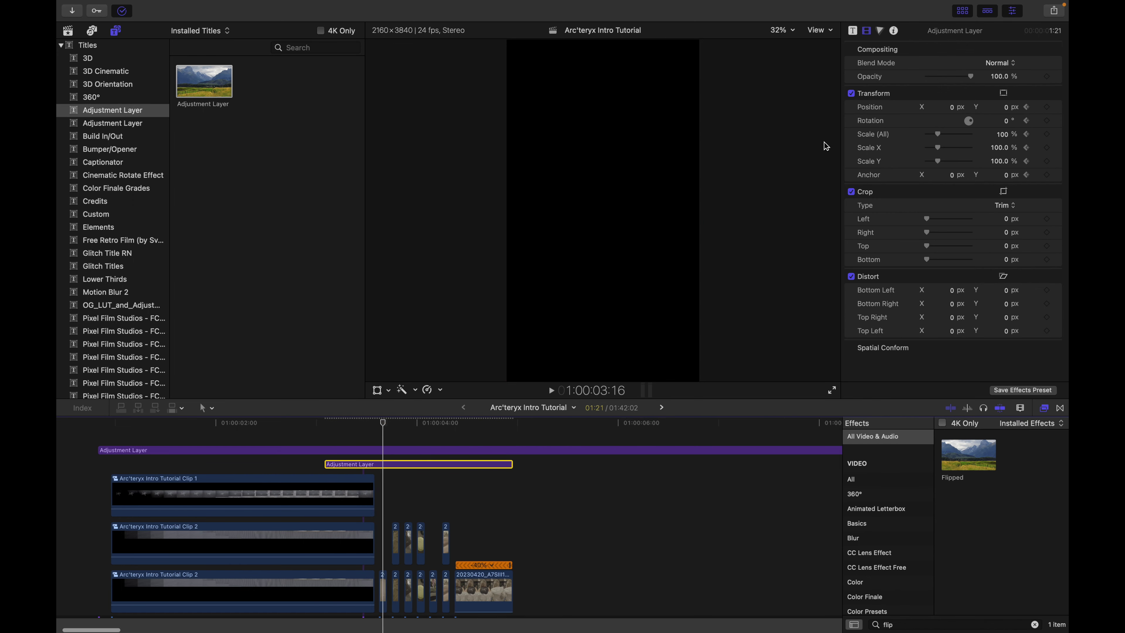
pyautogui.press('Left')
pyautogui.press('Left')
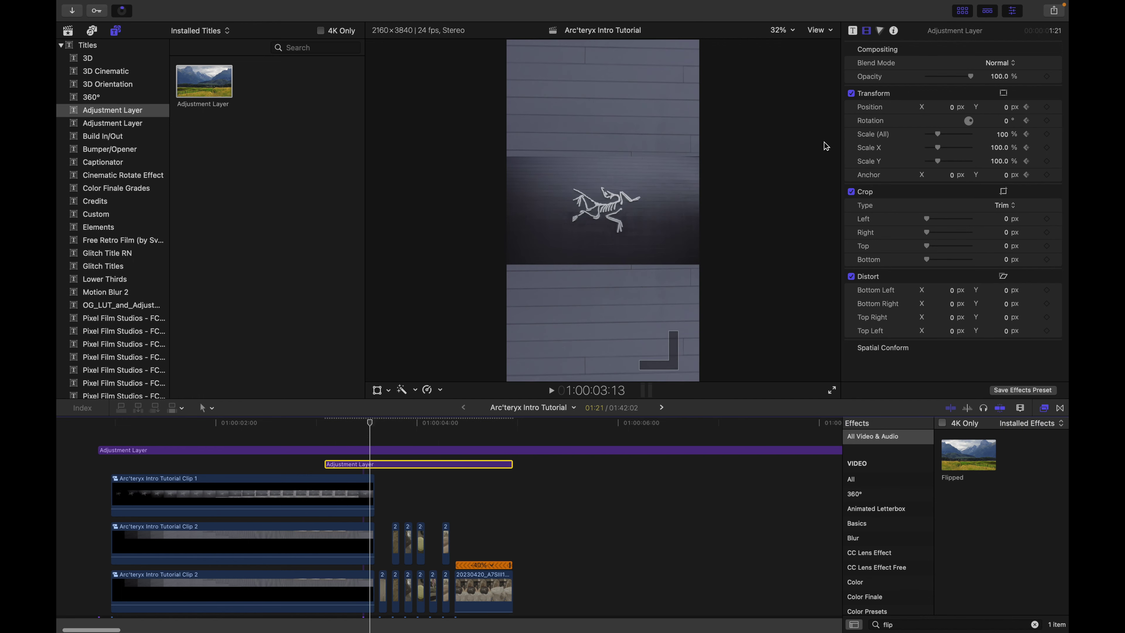
pyautogui.moveTo(938, 133); pyautogui.dragTo(942, 134)
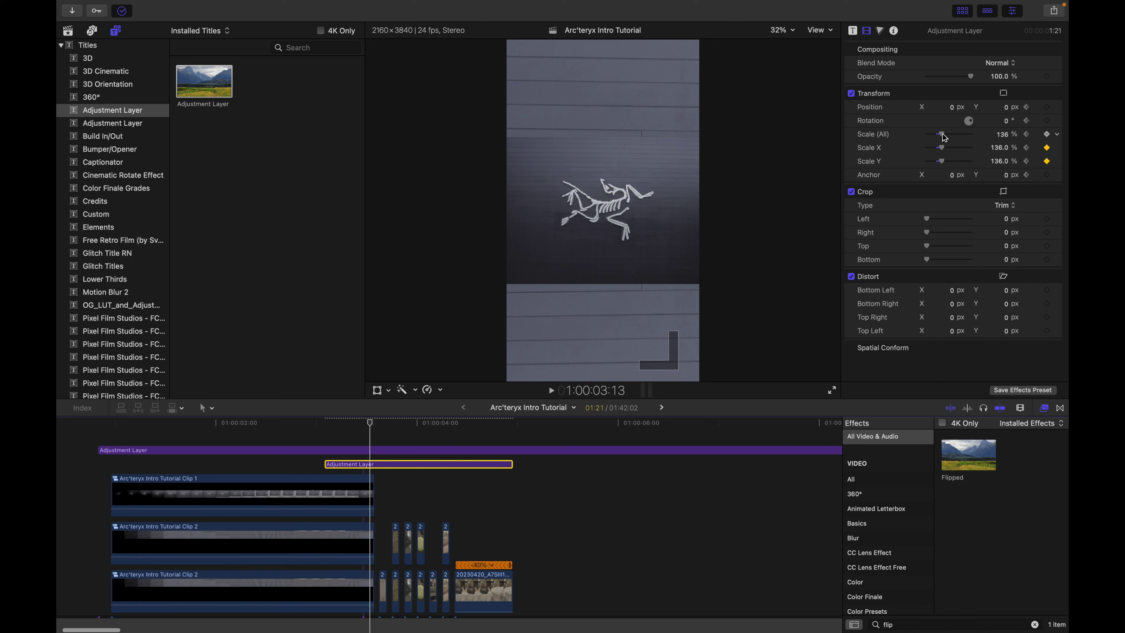
# Examine the logo stills frame by frame under the scaled adjustment layer, up to the reversed jacket clip
pyautogui.press('Right')
pyautogui.press('Right')
pyautogui.press('Right')
pyautogui.press('Right')
pyautogui.press('Right')
pyautogui.press('Right')
pyautogui.press('Right')
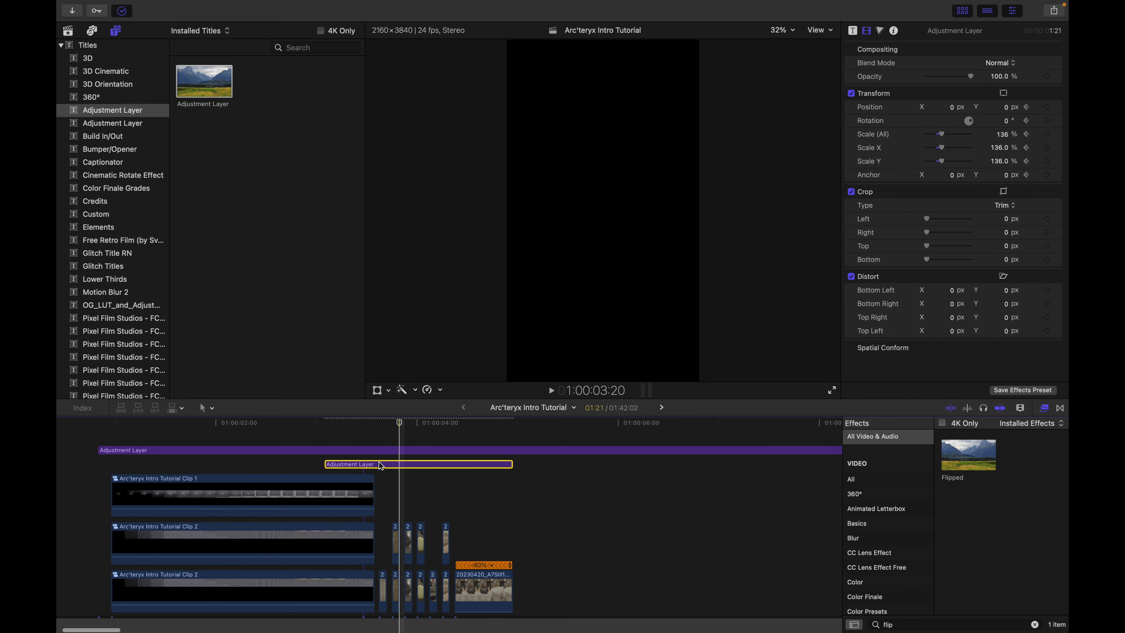
pyautogui.press('Right')
pyautogui.press('Right')
pyautogui.press('Right')
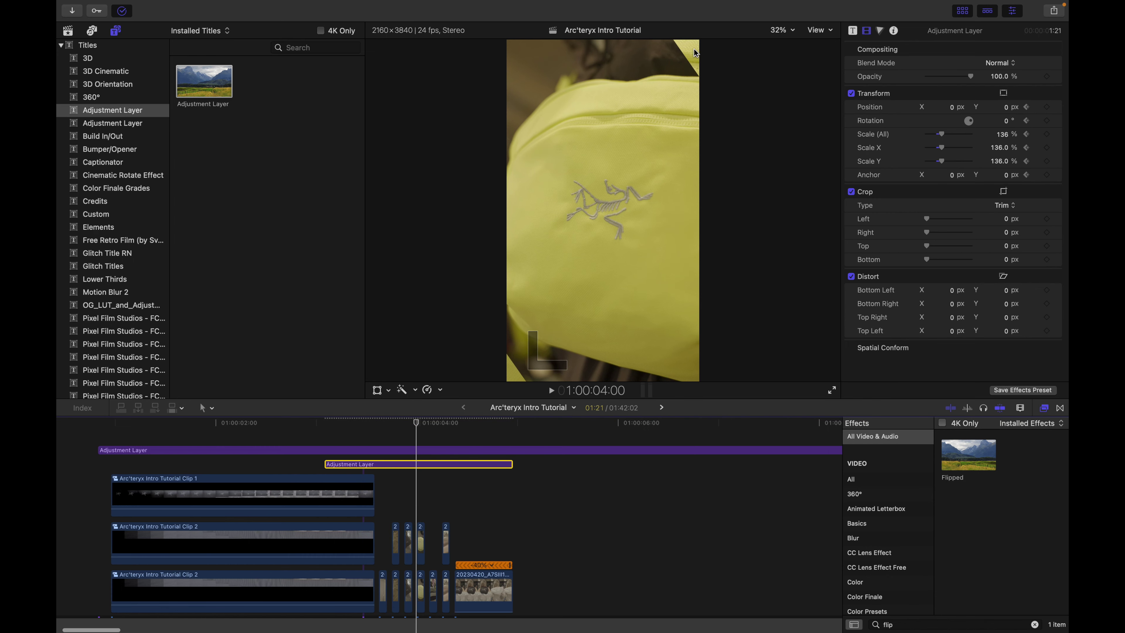
pyautogui.press('Right')
pyautogui.press('Right')
pyautogui.press('Right')
pyautogui.press('Right')
pyautogui.press('Right')
pyautogui.press('Right')
pyautogui.press('Right')
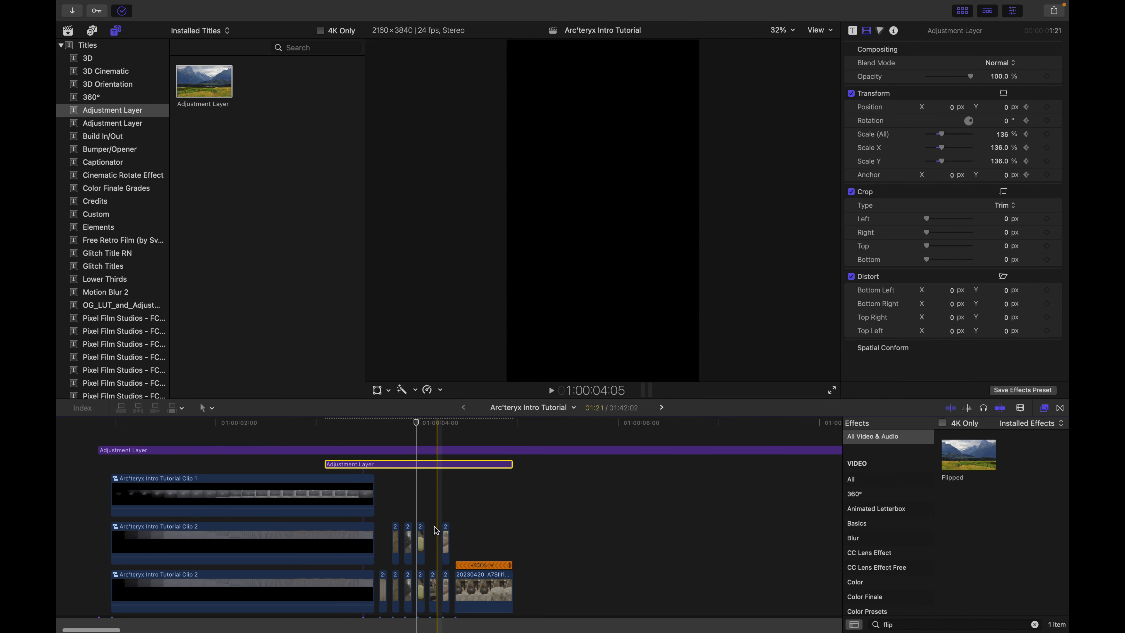
pyautogui.press('Right')
pyautogui.press('Right')
# Add another adjustment layer above the 1222 clip at 01:00:04:09 and trim it to the clip's 14-frame length
pyautogui.press('super+v')
pyautogui.press('super+equal')
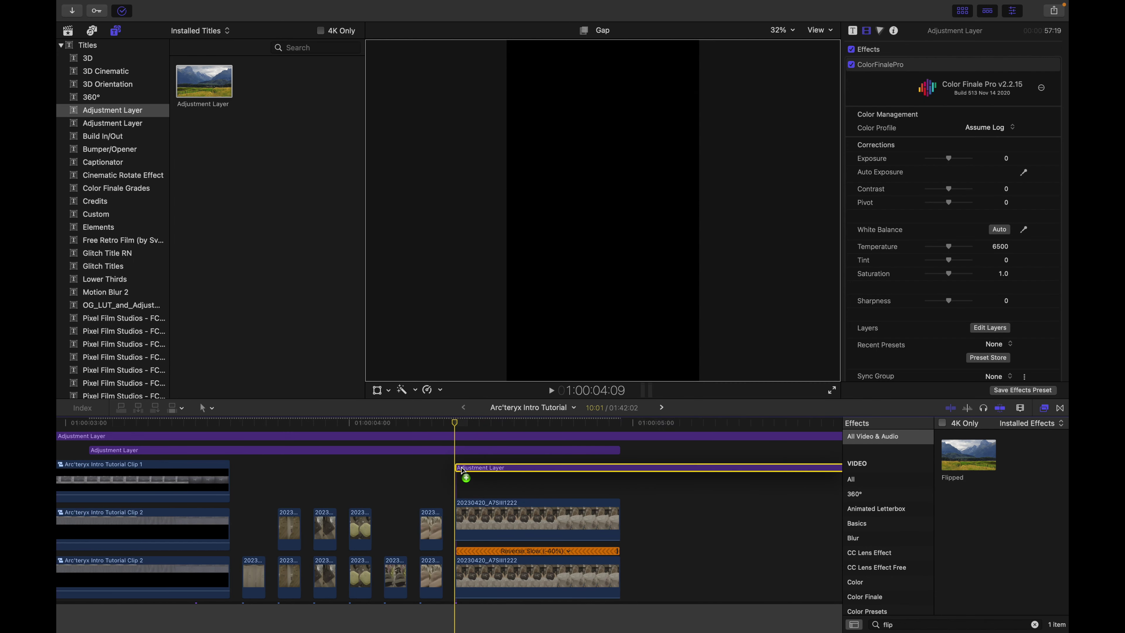
pyautogui.press('super+alt+x')
pyautogui.press('b')
pyautogui.click(620, 489)
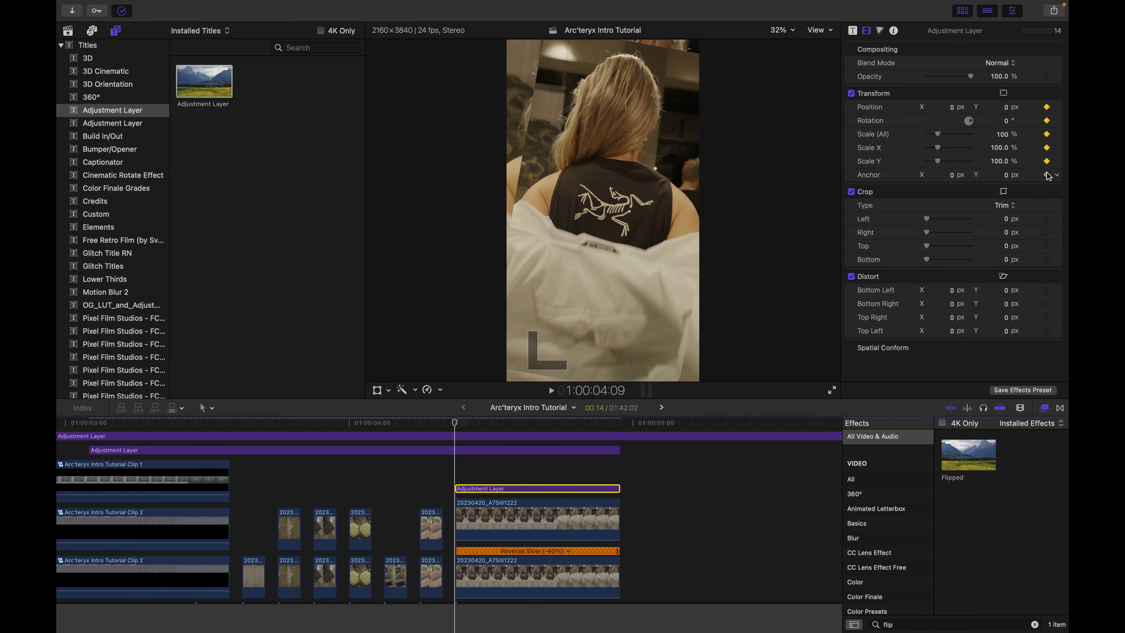
# Keyframe the new adjustment layer's transform at its start, and set scale to 122% and rotation to 6° at 01:00:04:22
pyautogui.press('space')
pyautogui.moveTo(941, 138); pyautogui.dragTo(1022, 122)
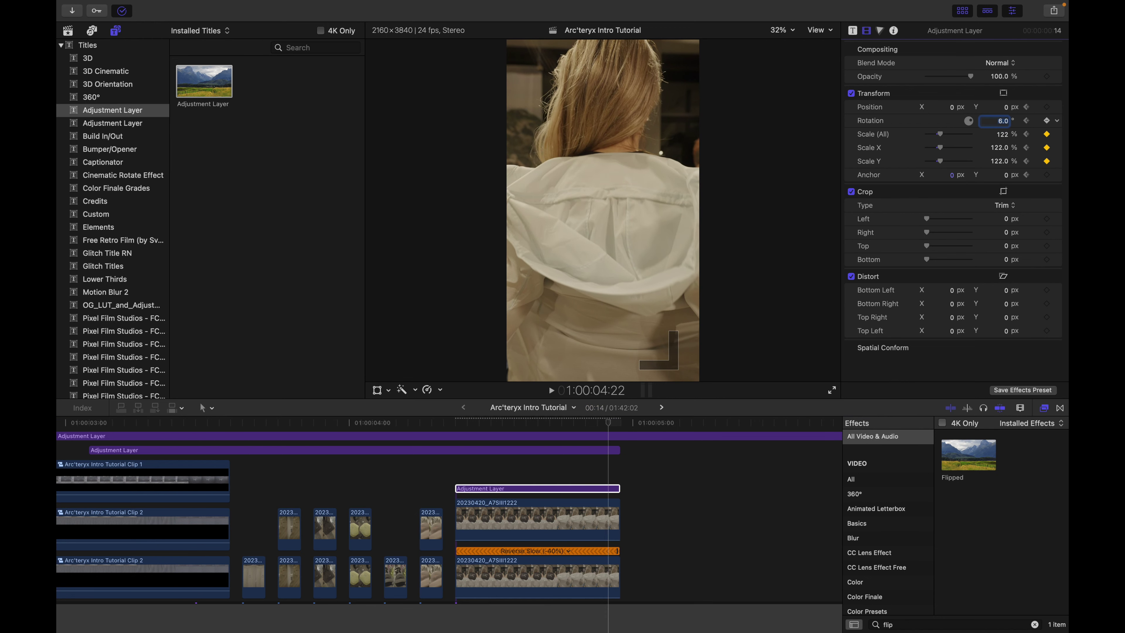
# Play back the logo reveal, the stills and the jacket clip to check the keyframed moves
pyautogui.click(211, 436)
pyautogui.press('space')
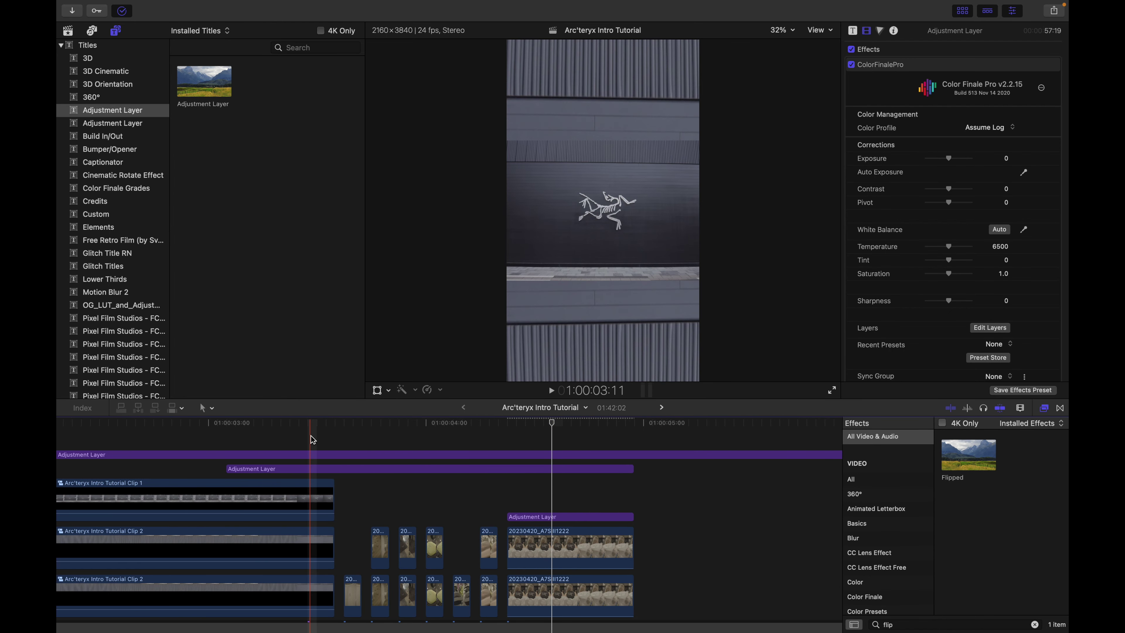
pyautogui.press('space')
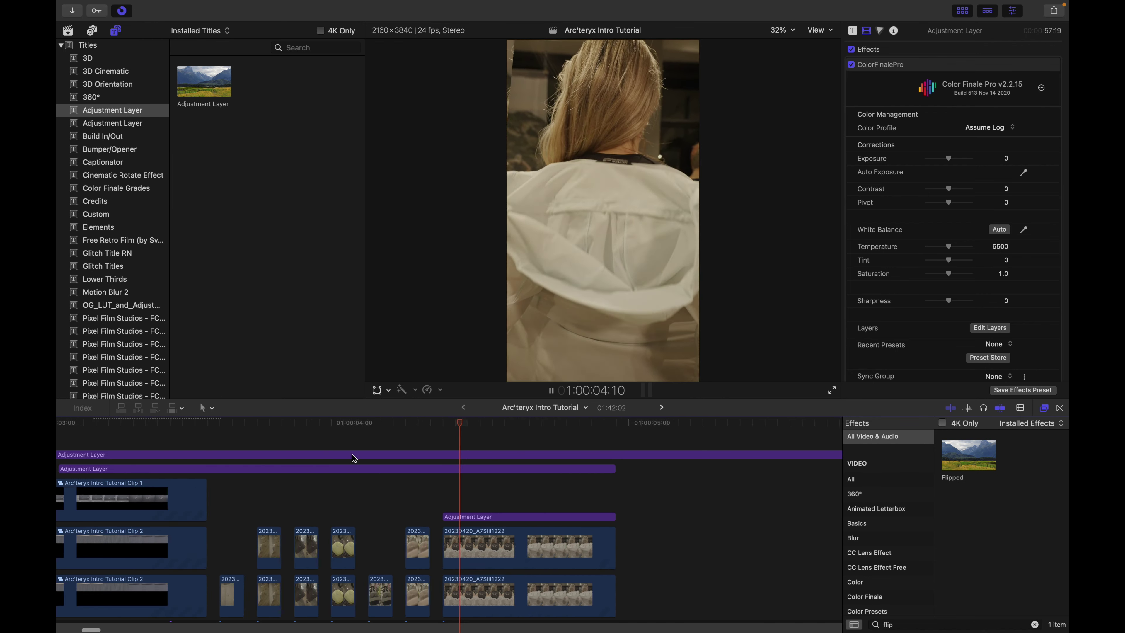
pyautogui.press('super+equal')
pyautogui.press('super+equal')
pyautogui.press('space')
pyautogui.press('super+minus')
pyautogui.press('super+minus')
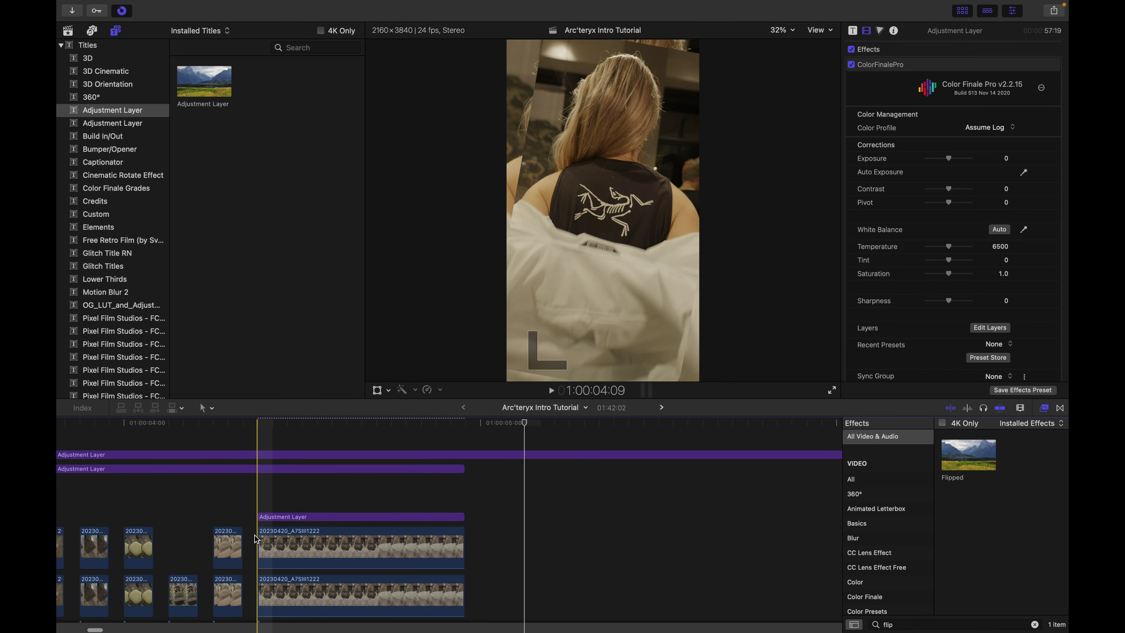
# Combine the two stacked 1222 jacket clips into a new compound clip
pyautogui.moveTo(254, 527); pyautogui.dragTo(330, 586)
pyautogui.rightClick(333, 570)
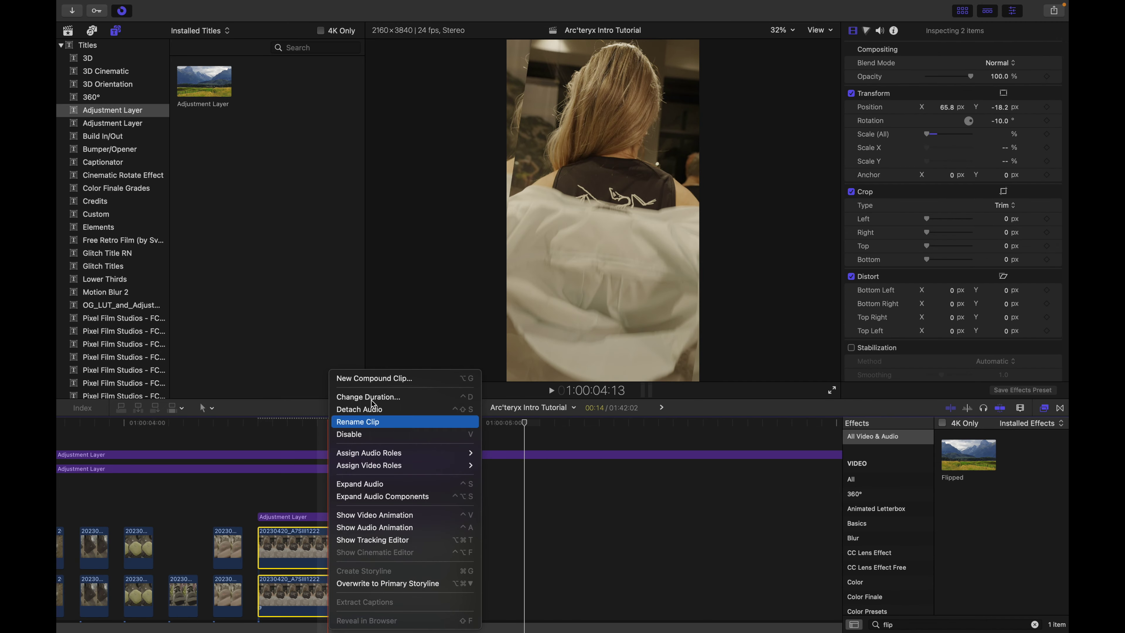
pyautogui.click(375, 380)
pyautogui.press('Return')
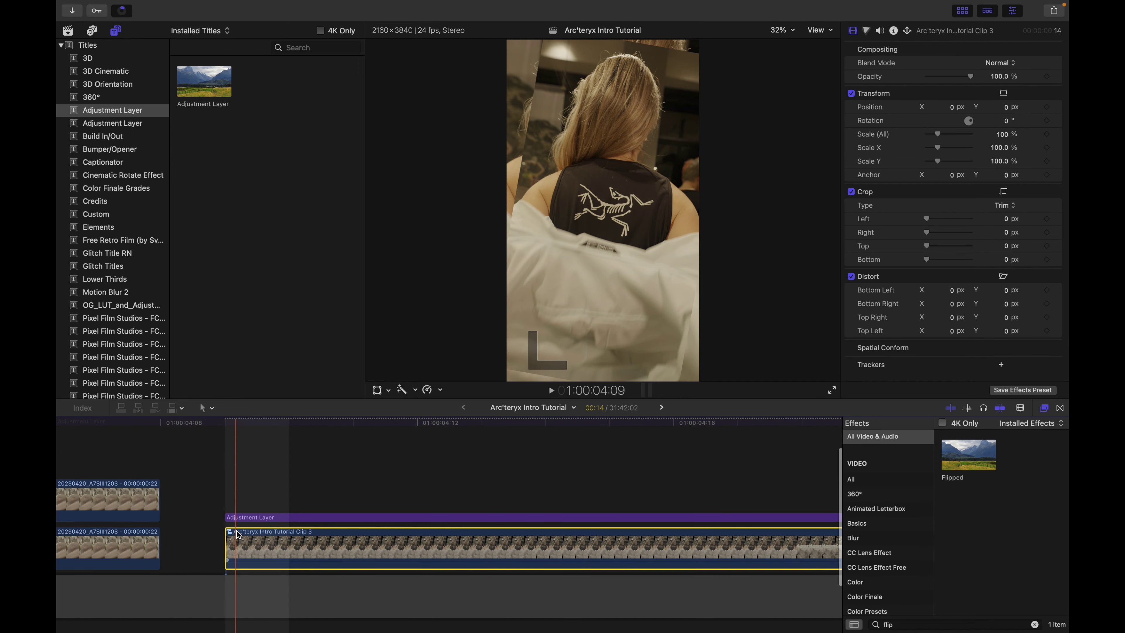
# Cut the jacket compound clip into alternating two-frame and one-frame pieces along its whole length
pyautogui.press('Right')
pyautogui.press('b')
pyautogui.click(353, 547)
pyautogui.press('super+minus')
pyautogui.press('super+minus')
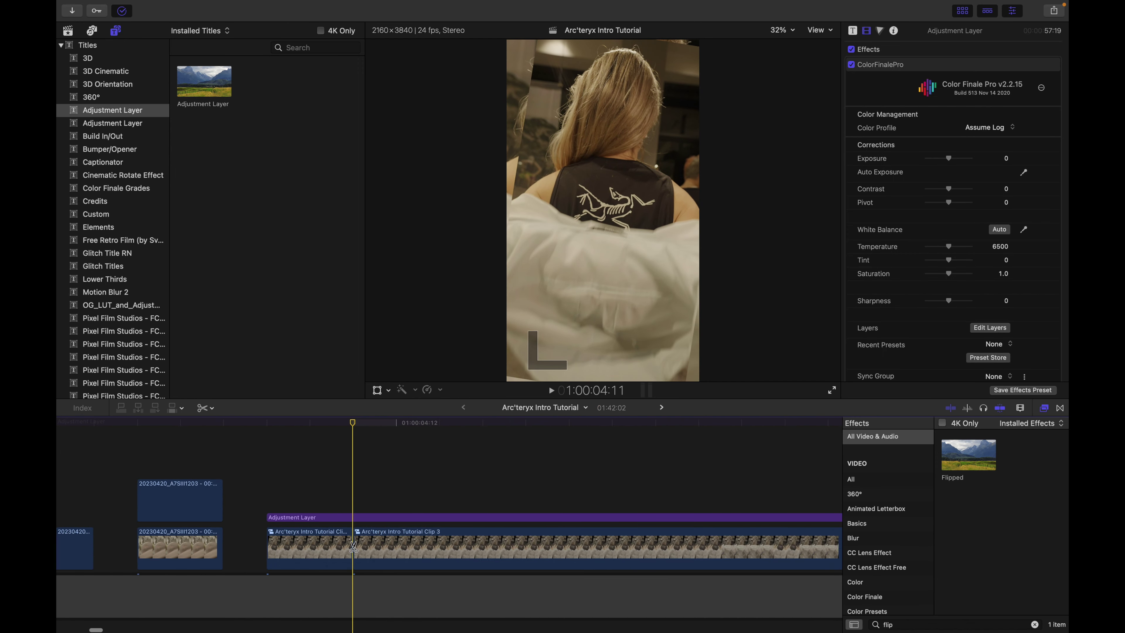
pyautogui.click(375, 545)
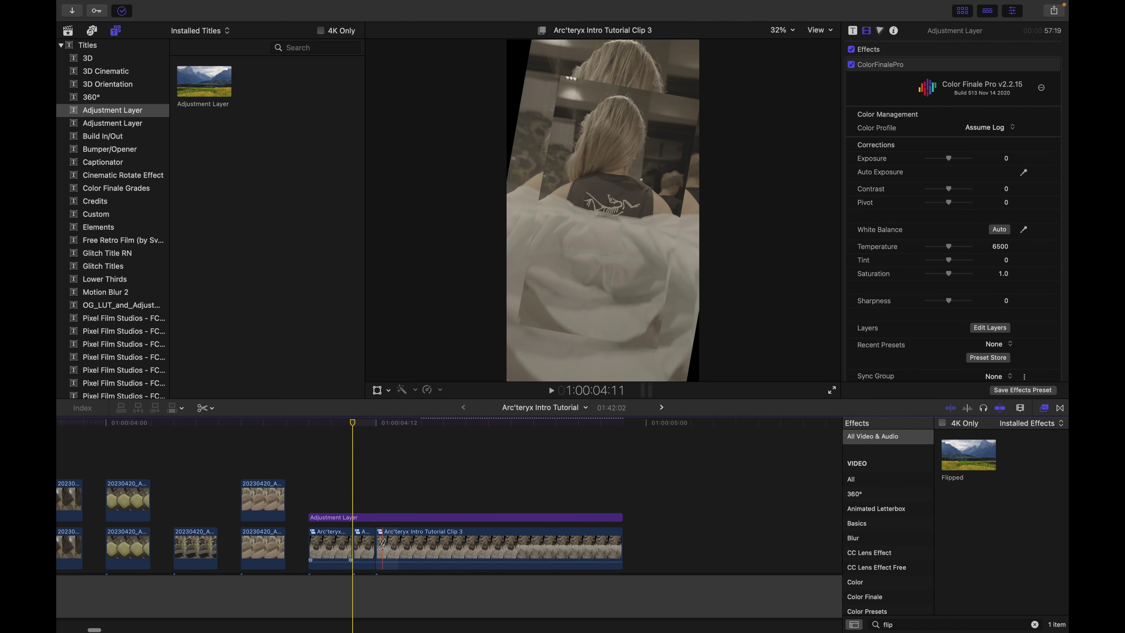
pyautogui.click(420, 545)
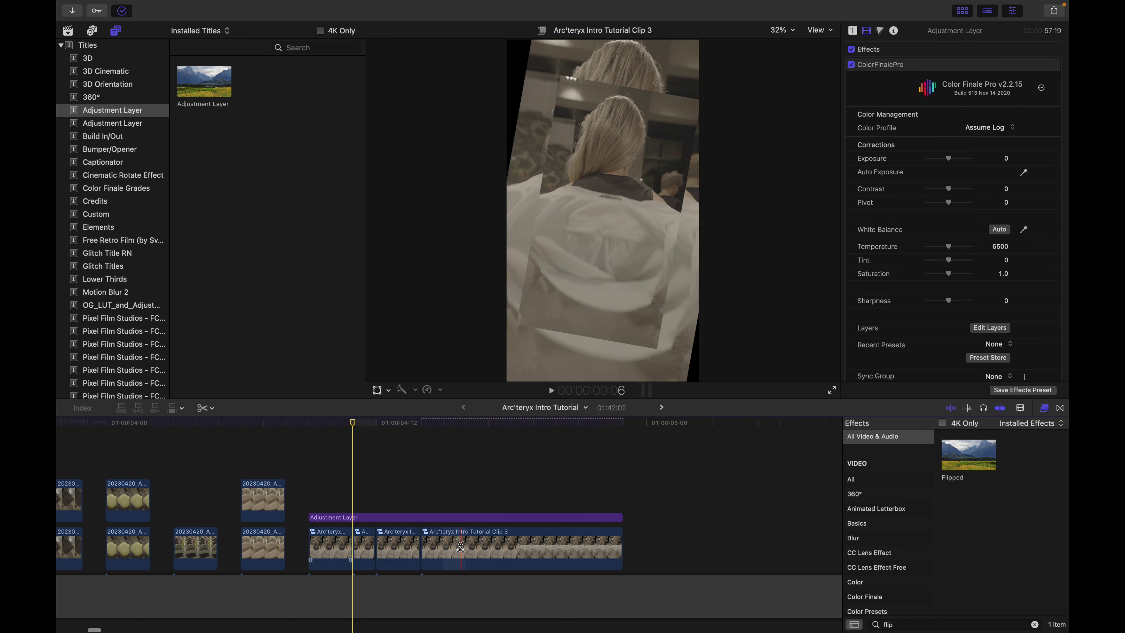
pyautogui.click(443, 545)
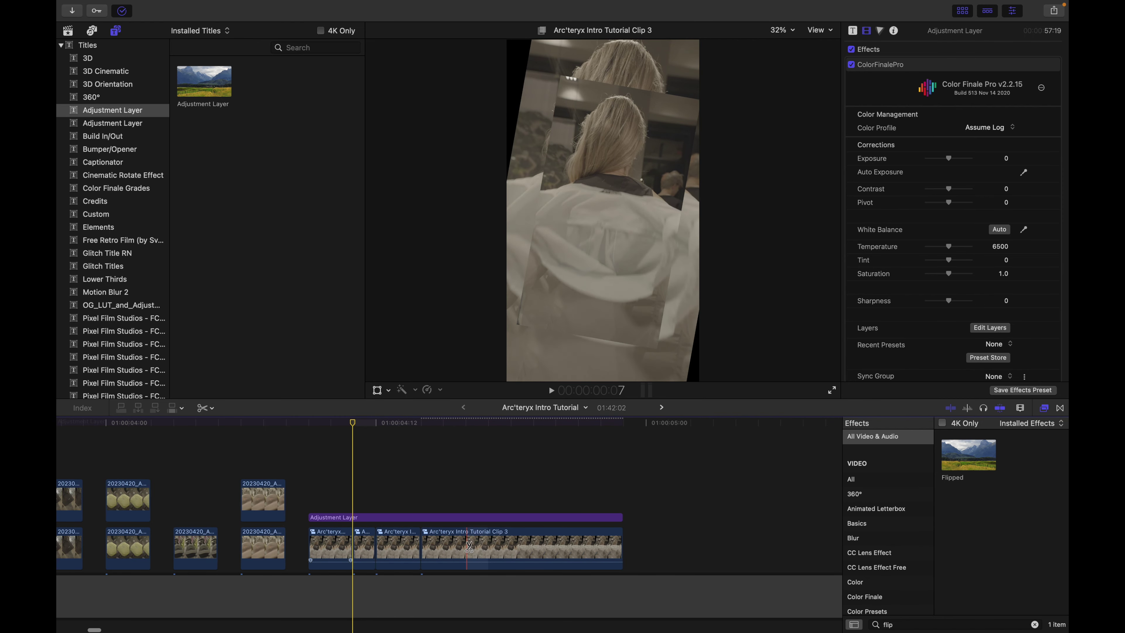
pyautogui.click(488, 545)
pyautogui.click(511, 545)
pyautogui.click(555, 545)
pyautogui.click(578, 545)
# Disable the four one-frame pieces of the jacket compound clip to create a black flicker
pyautogui.press('a')
pyautogui.click(363, 551)
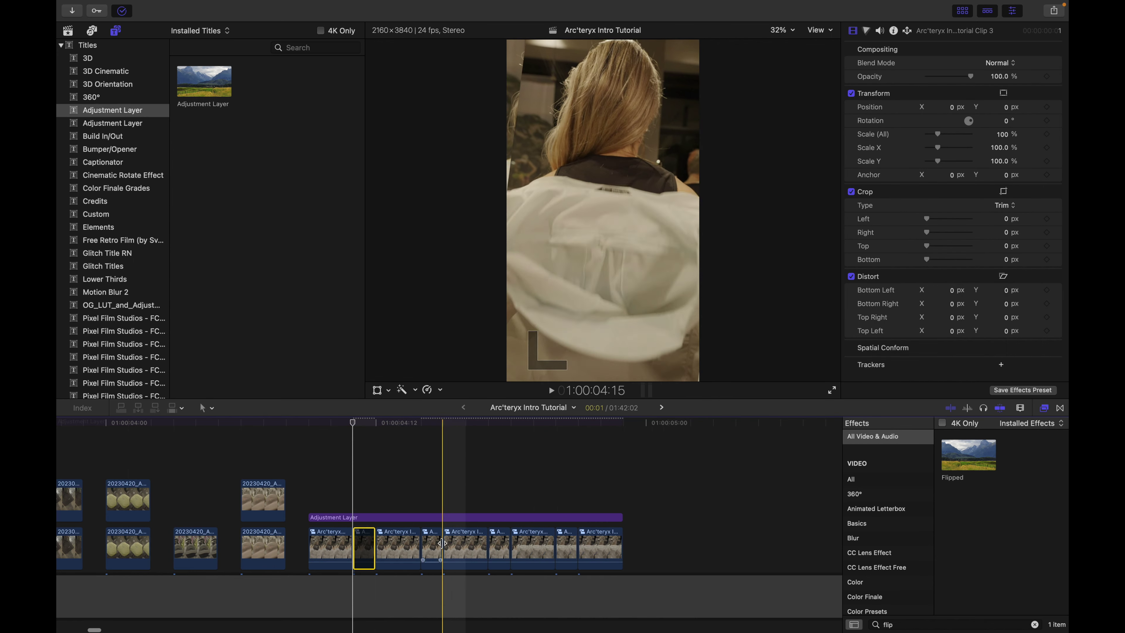
pyautogui.click(432, 549)
pyautogui.click(499, 550)
pyautogui.click(561, 547)
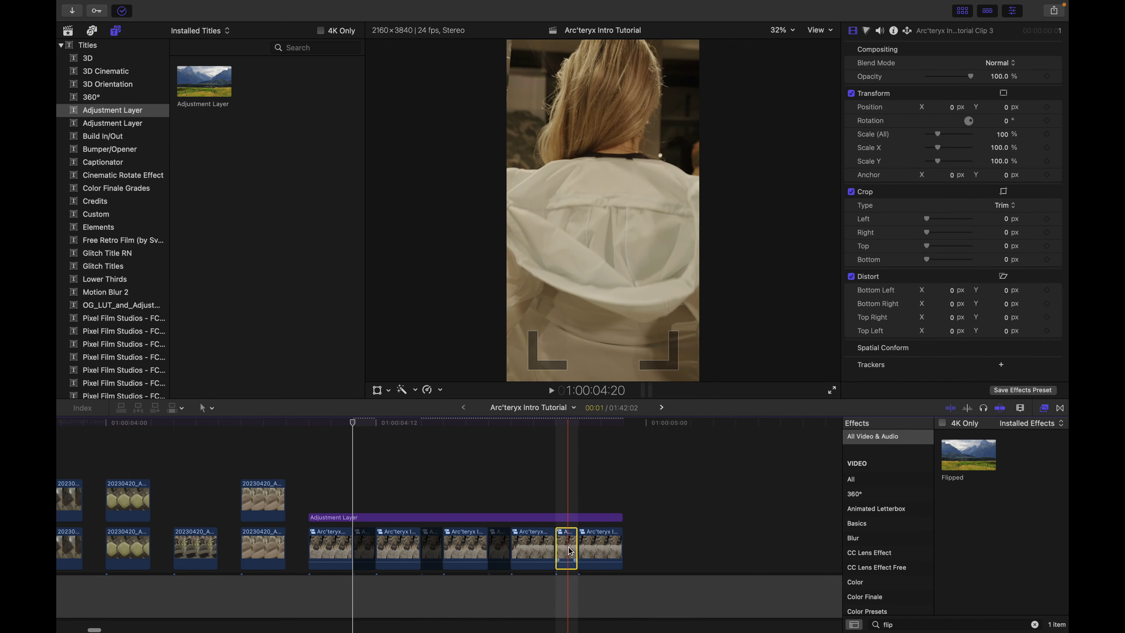
# Play back the stills and the flickering jacket clip several times to check the timing
pyautogui.press('super+minus')
pyautogui.press('super+minus')
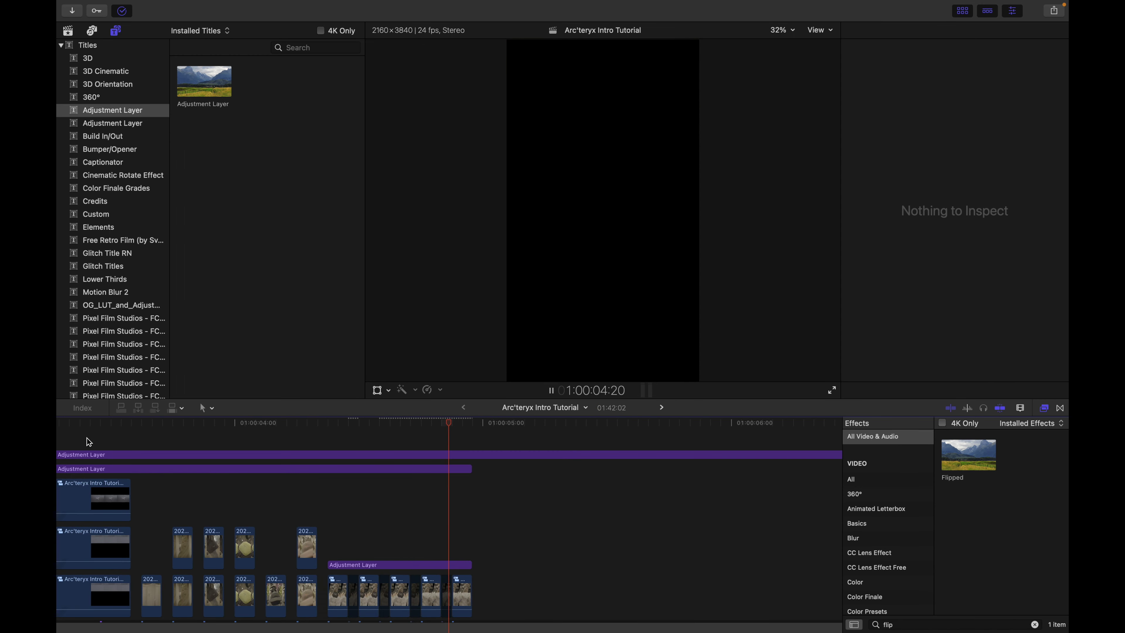
pyautogui.click(86, 437)
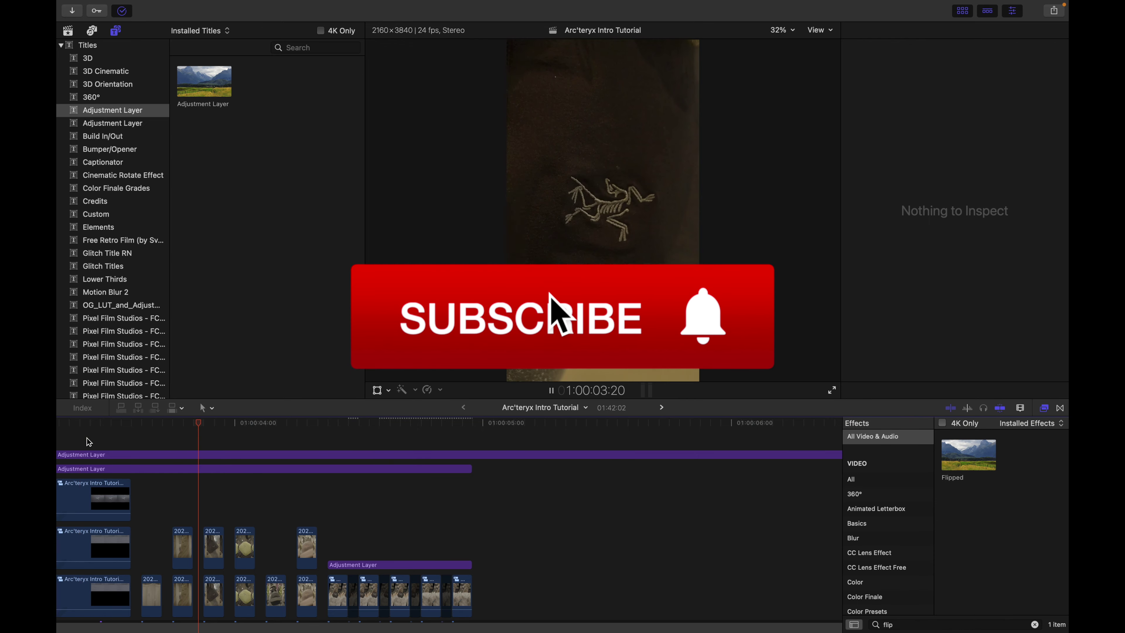
pyautogui.click(86, 437)
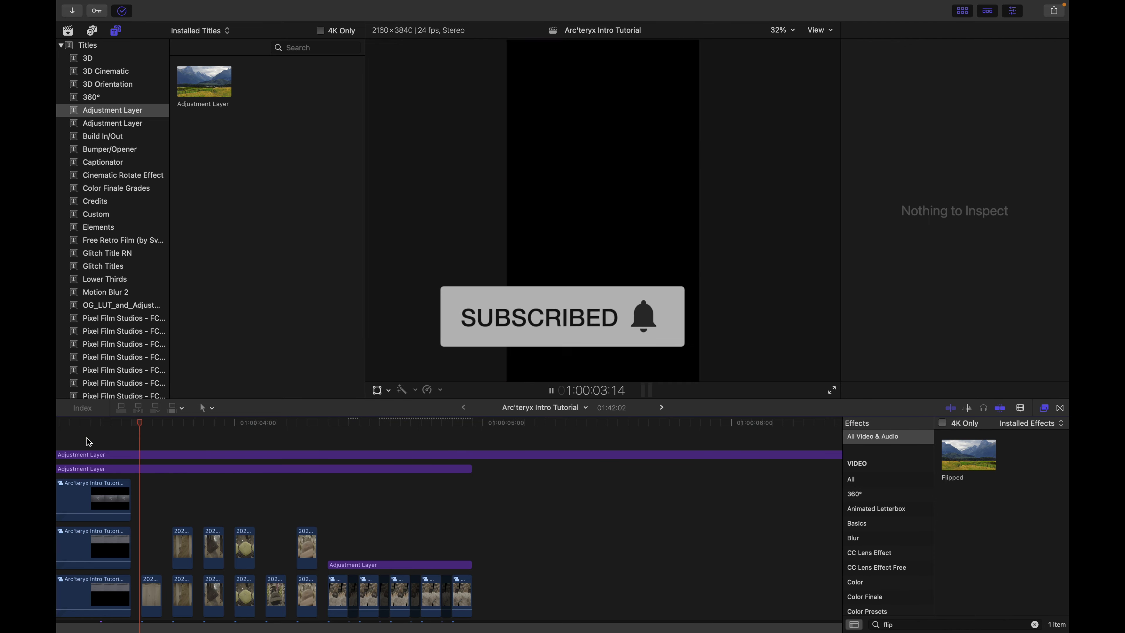
pyautogui.click(86, 437)
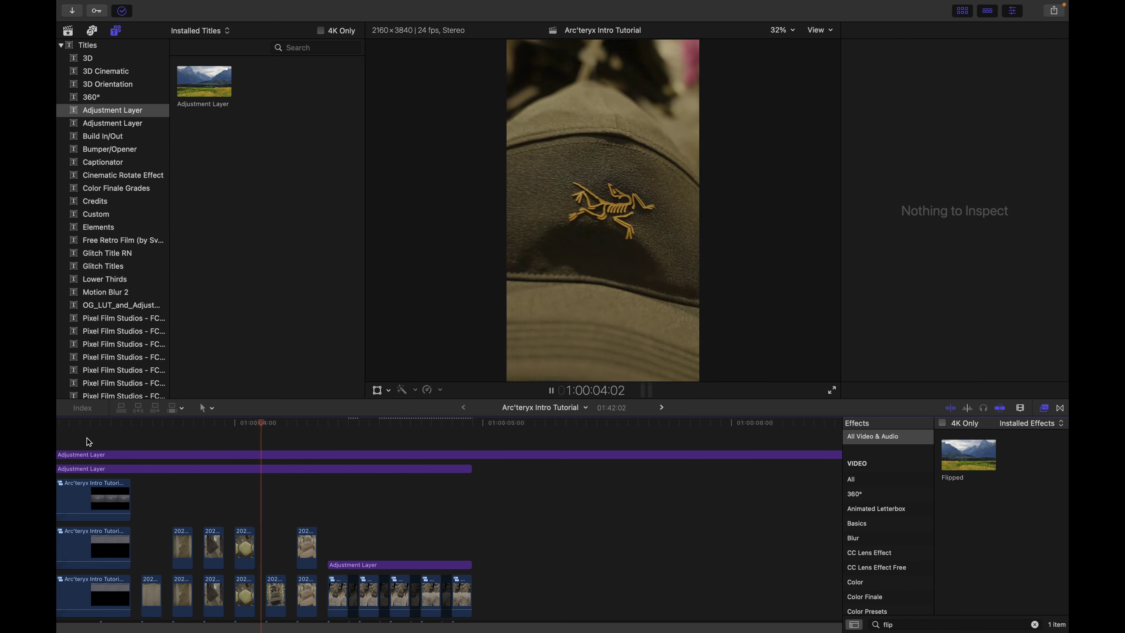
pyautogui.press('super+equal')
pyautogui.press('space')
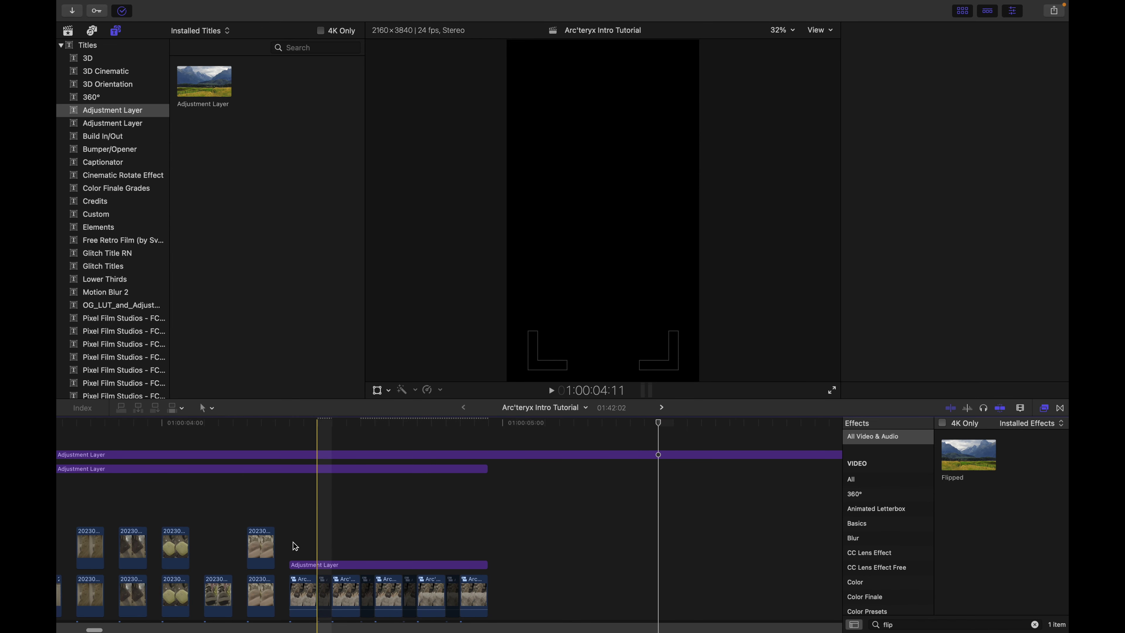
# Add another Adjustment Layer title above the jacket clip's adjustment layer at 01:00:04:09, cut it at the clip's end and delete the remainder
pyautogui.click(300, 565)
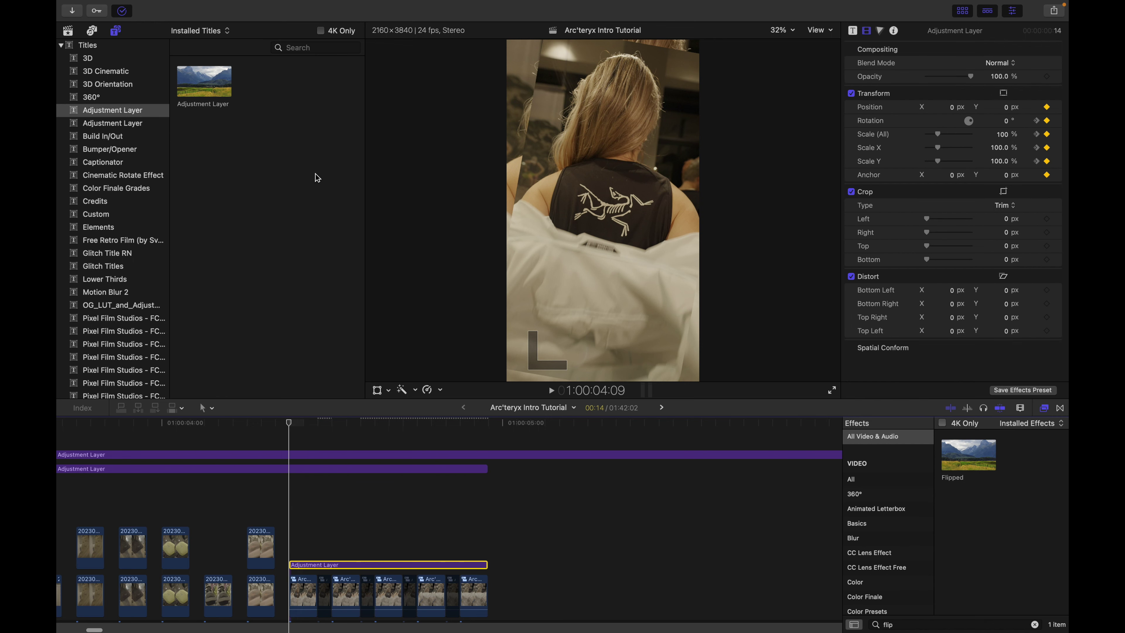
pyautogui.moveTo(211, 91); pyautogui.dragTo(359, 530)
pyautogui.press('b')
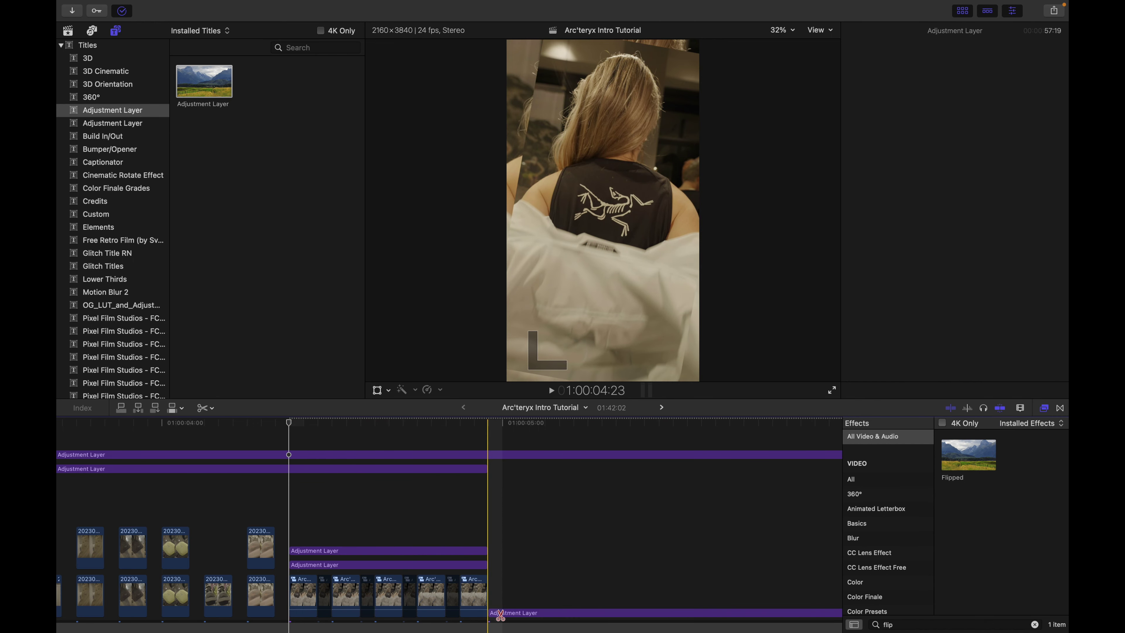
pyautogui.press('a')
pyautogui.click(503, 618)
pyautogui.press('Delete')
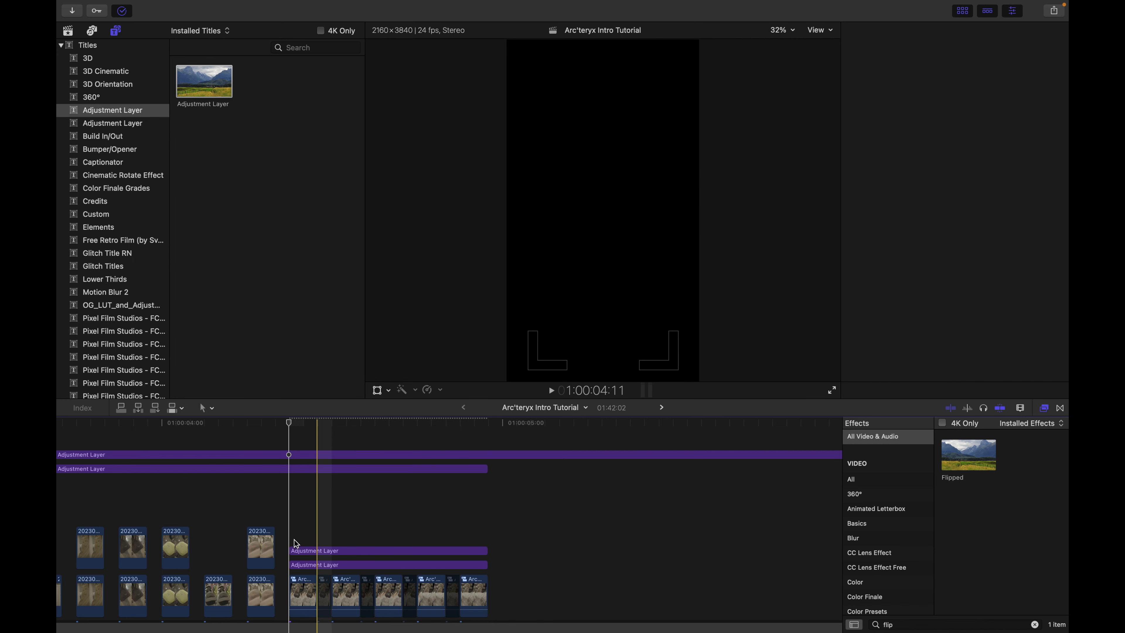
# Keyframe the top jacket adjustment layer's opacity at 100% on its first frame and lower the opacity on its last frame
pyautogui.click(306, 551)
pyautogui.scroll(-5, 973, 176)
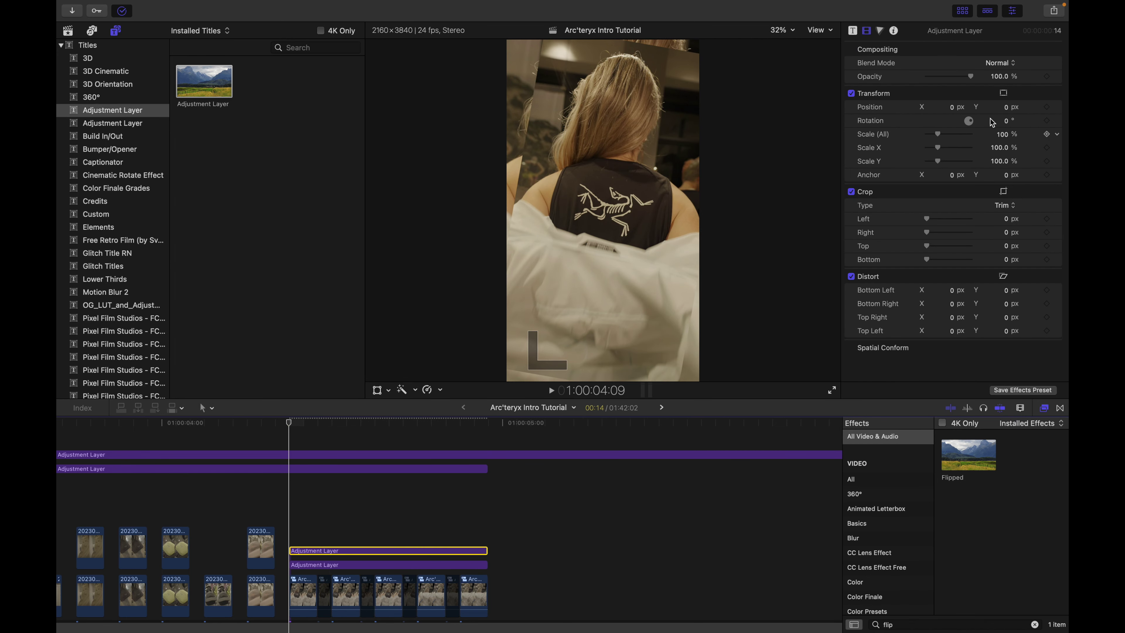
pyautogui.click(1047, 77)
pyautogui.click(473, 423)
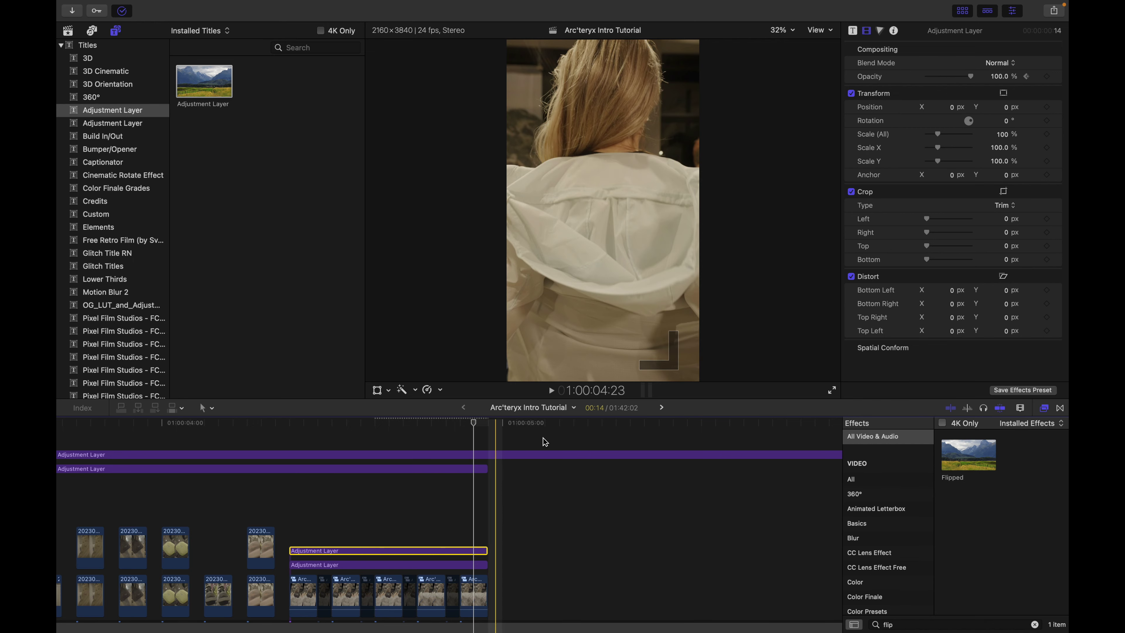
pyautogui.click(955, 82)
pyautogui.moveTo(955, 81); pyautogui.dragTo(929, 80)
# Cut the top adjustment layer above the jacket clip into fourteen one-frame pieces
pyautogui.press('super+equal')
pyautogui.press('b')
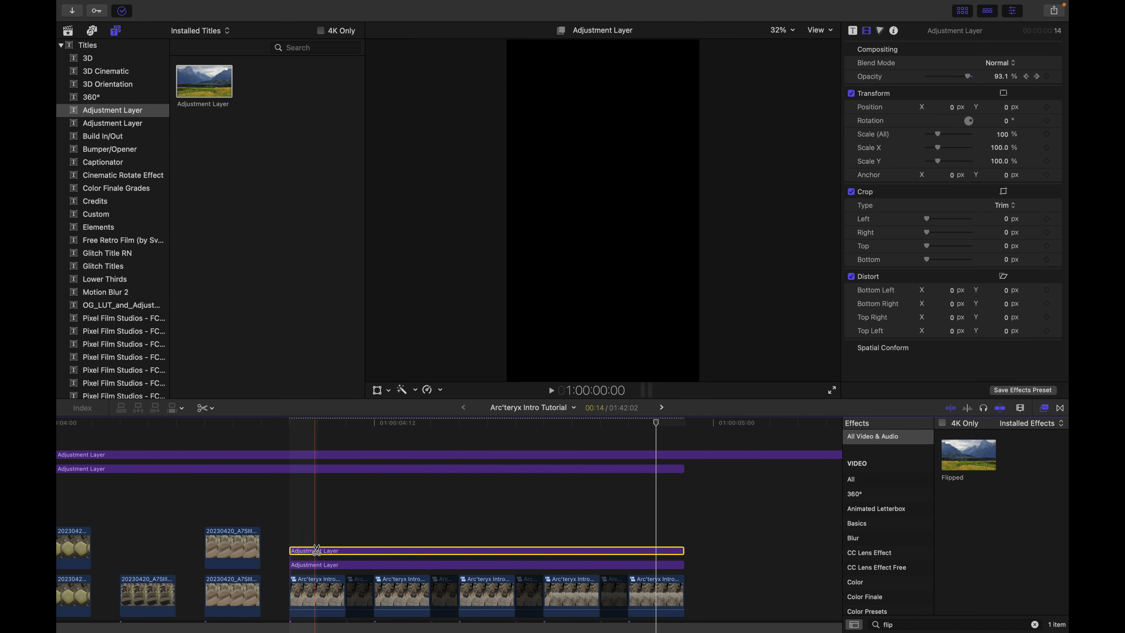
pyautogui.click(303, 551)
pyautogui.click(345, 551)
pyautogui.click(373, 551)
pyautogui.click(403, 551)
pyautogui.click(430, 551)
pyautogui.click(458, 550)
pyautogui.click(487, 551)
pyautogui.click(516, 550)
pyautogui.click(544, 551)
pyautogui.click(573, 551)
pyautogui.click(600, 551)
pyautogui.click(629, 550)
pyautogui.click(658, 550)
# Disable every second one-frame piece of the top adjustment layer above the jacket clip, starting with the second piece
pyautogui.press('a')
pyautogui.click(331, 550)
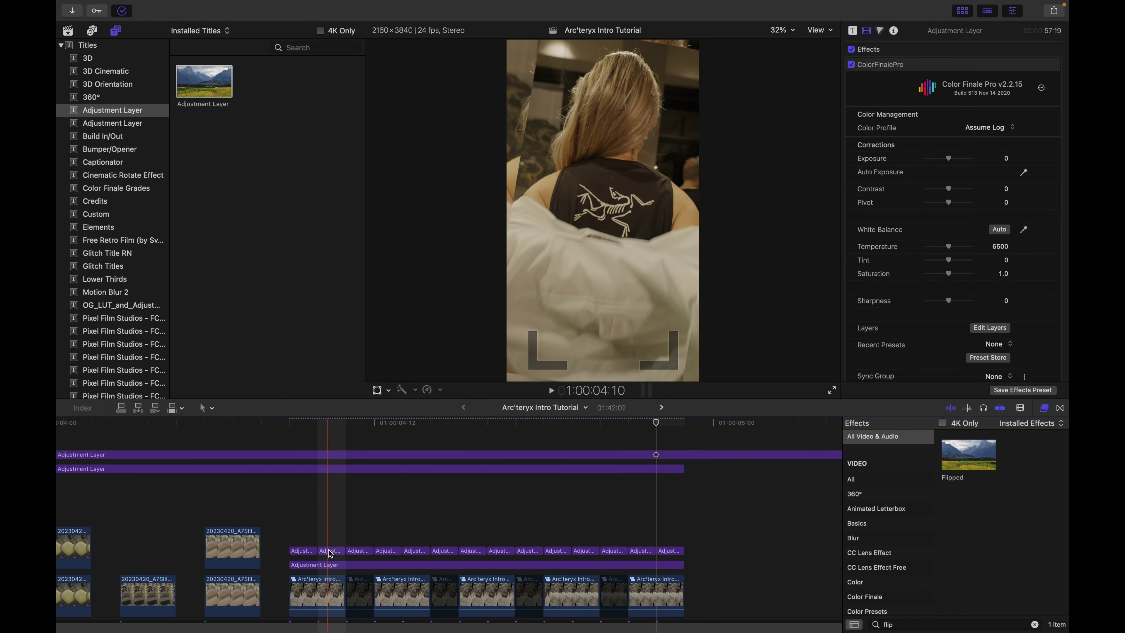
pyautogui.click(389, 551)
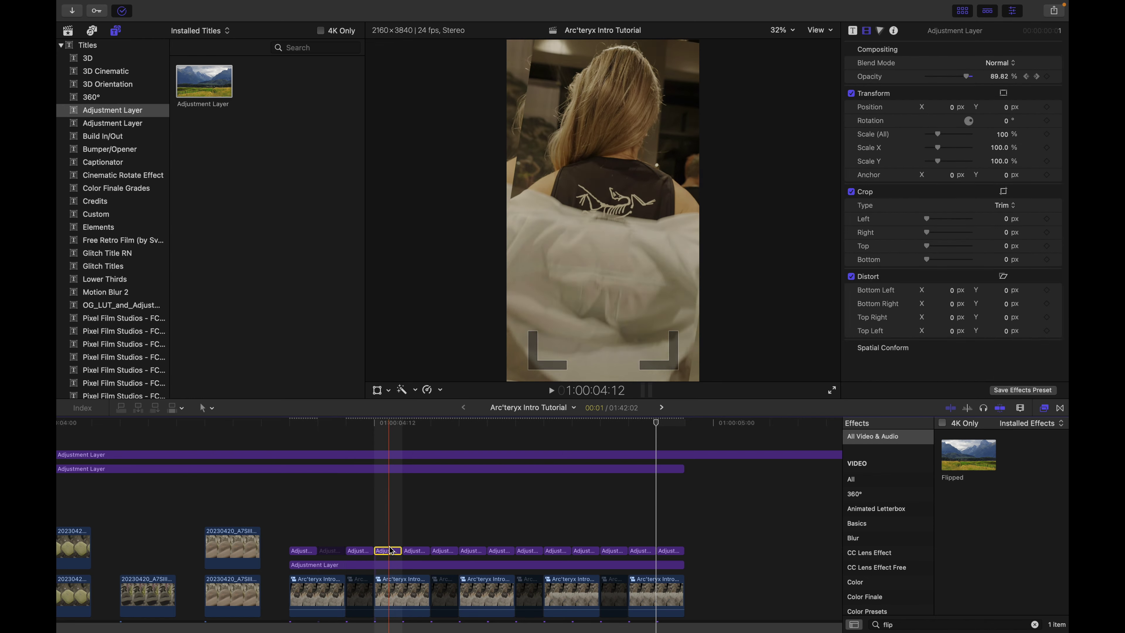
pyautogui.press('v')
pyautogui.click(443, 550)
pyautogui.press('v')
pyautogui.click(499, 551)
pyautogui.press('v')
pyautogui.click(556, 551)
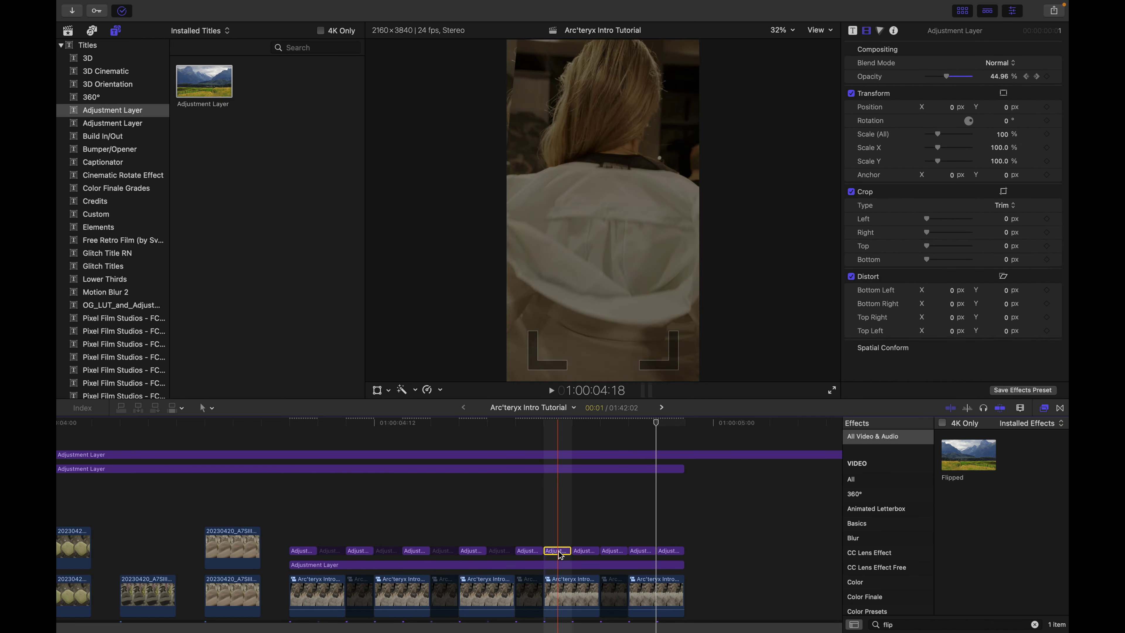
pyautogui.press('v')
pyautogui.click(610, 551)
pyautogui.press('v')
pyautogui.click(668, 550)
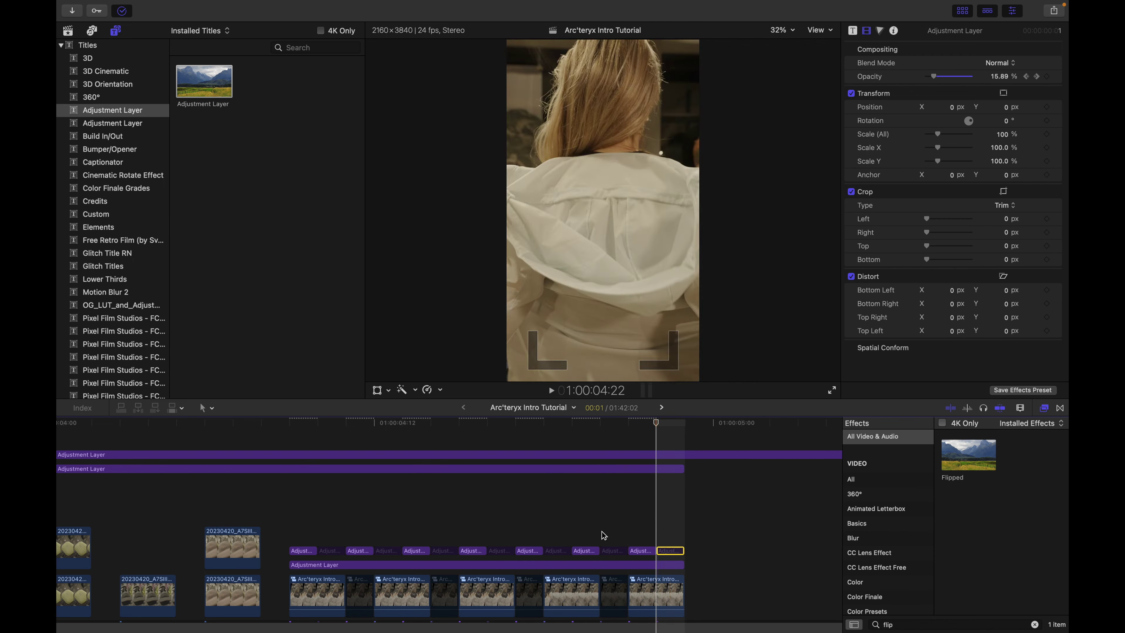
# Play back the intro to check the flickering adjustment layer over the jacket clip
pyautogui.press('super+minus')
pyautogui.press('super+minus')
pyautogui.press('super+minus')
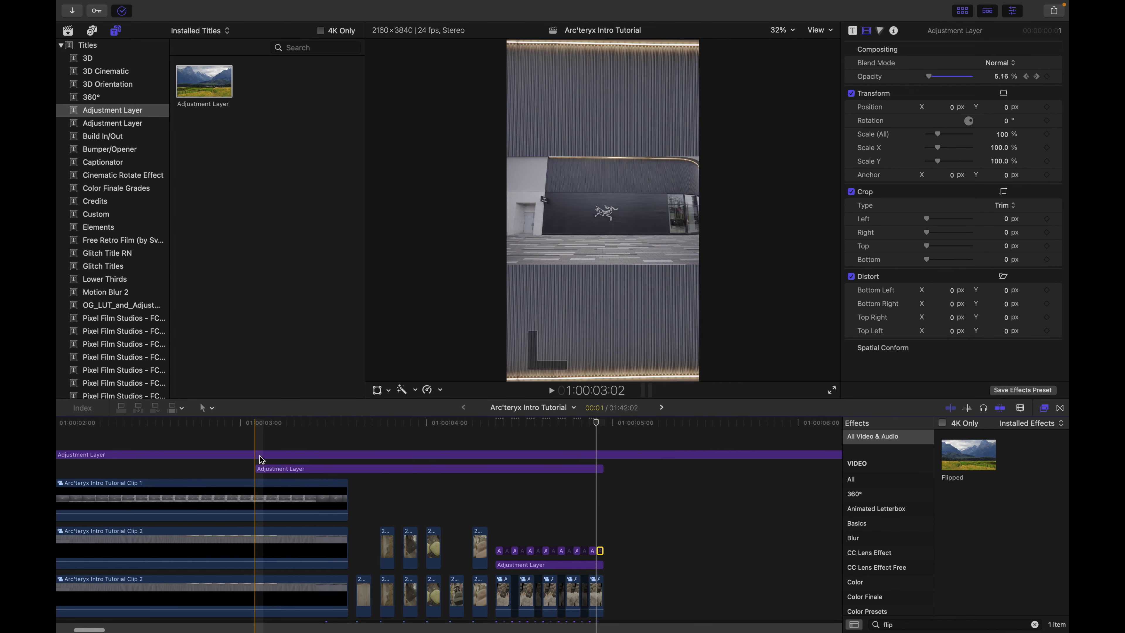
pyautogui.click(347, 438)
pyautogui.press('space')
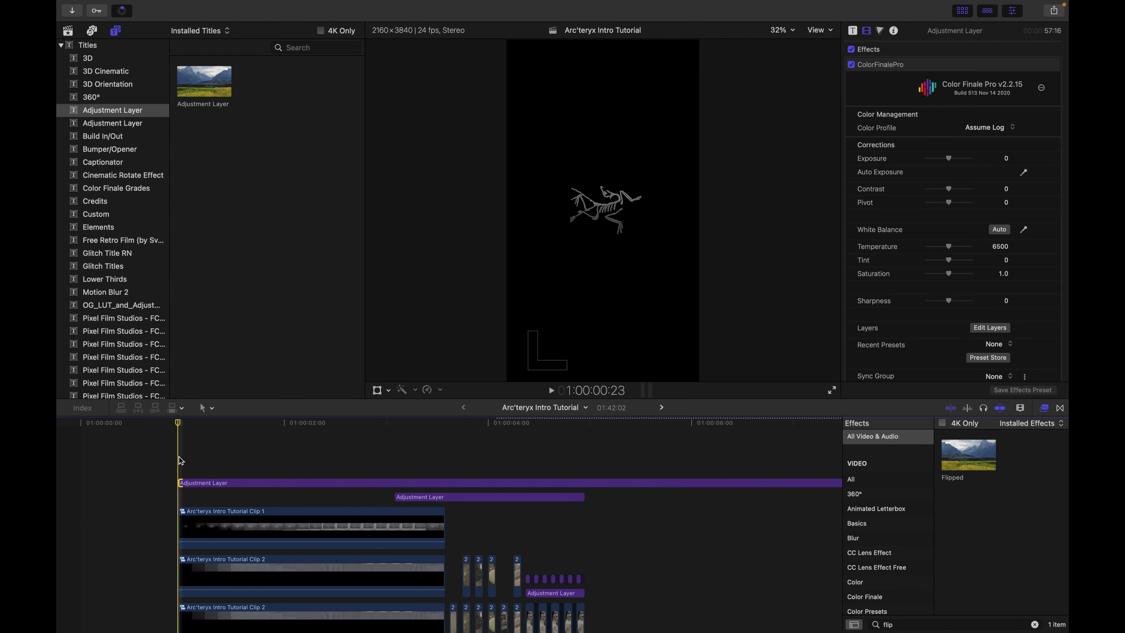
# Paste the CC Lens and Glint layers above the logo reveal at 01:00:00:23 and inspect the Glint layer's settings
pyautogui.press('super+v')
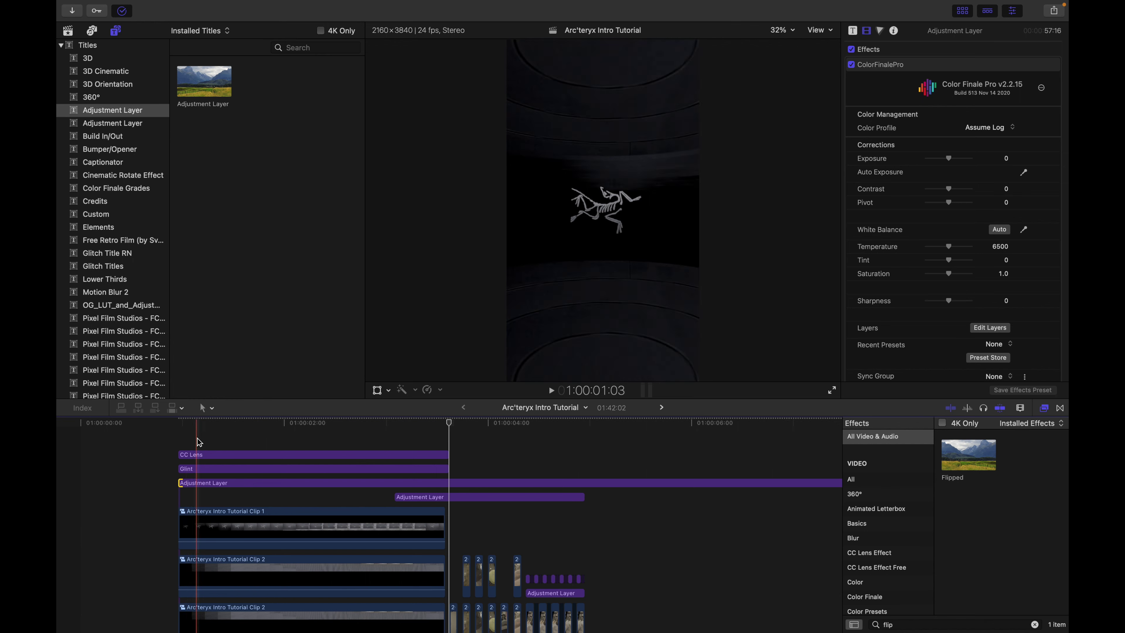
pyautogui.click(196, 438)
pyautogui.click(200, 469)
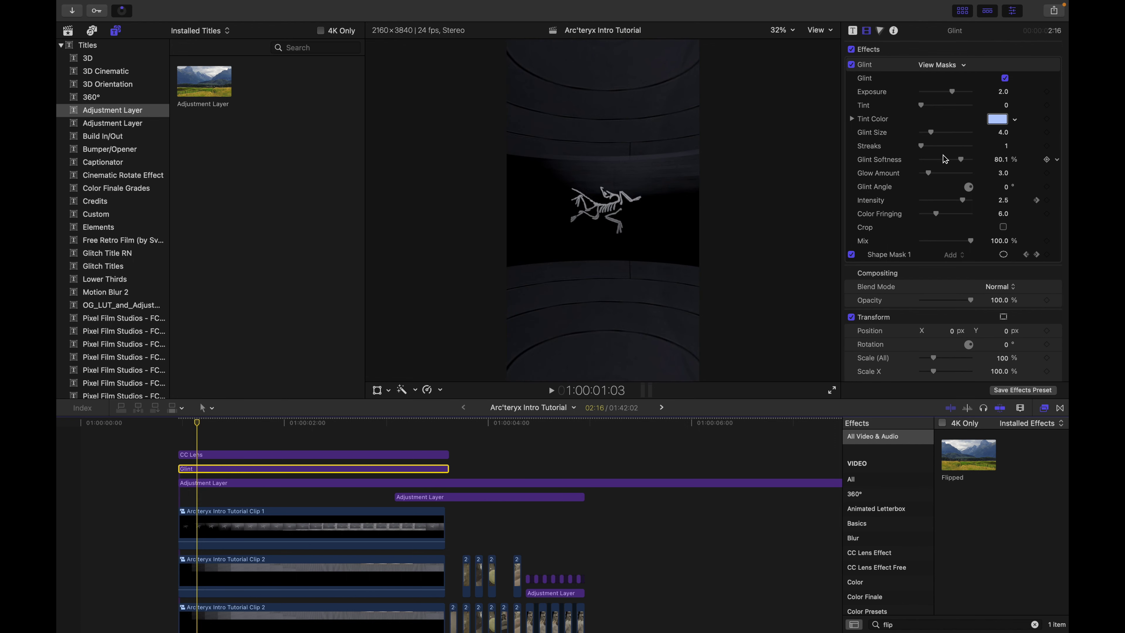
# Step through and play back the logo reveal to examine the Glint layer's Intensity and Shape Mask 1 keyframes
pyautogui.press('Right')
pyautogui.press('Right')
pyautogui.press('Right')
pyautogui.press('Right')
pyautogui.press('Right')
pyautogui.press('Right')
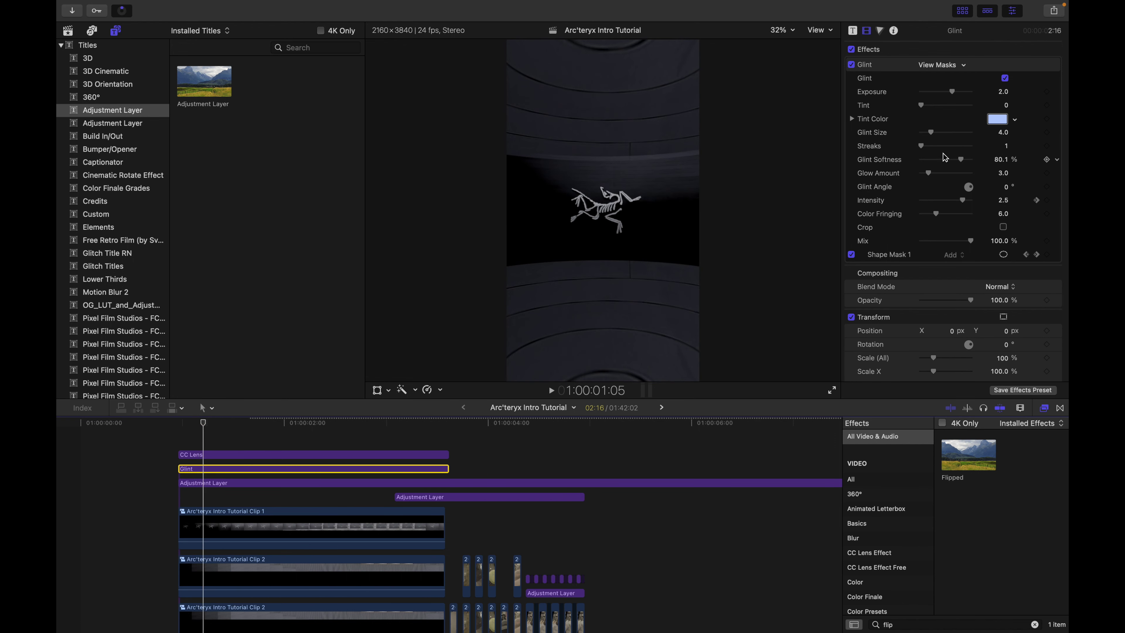
pyautogui.press('Right')
pyautogui.press('Right')
pyautogui.press('Right')
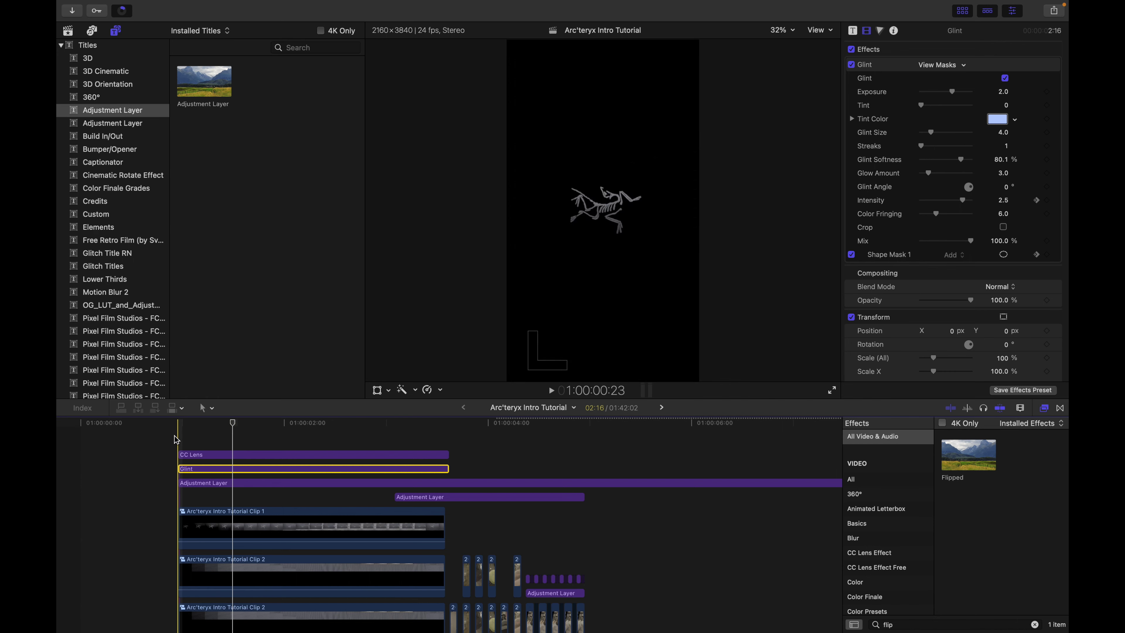
pyautogui.press('space')
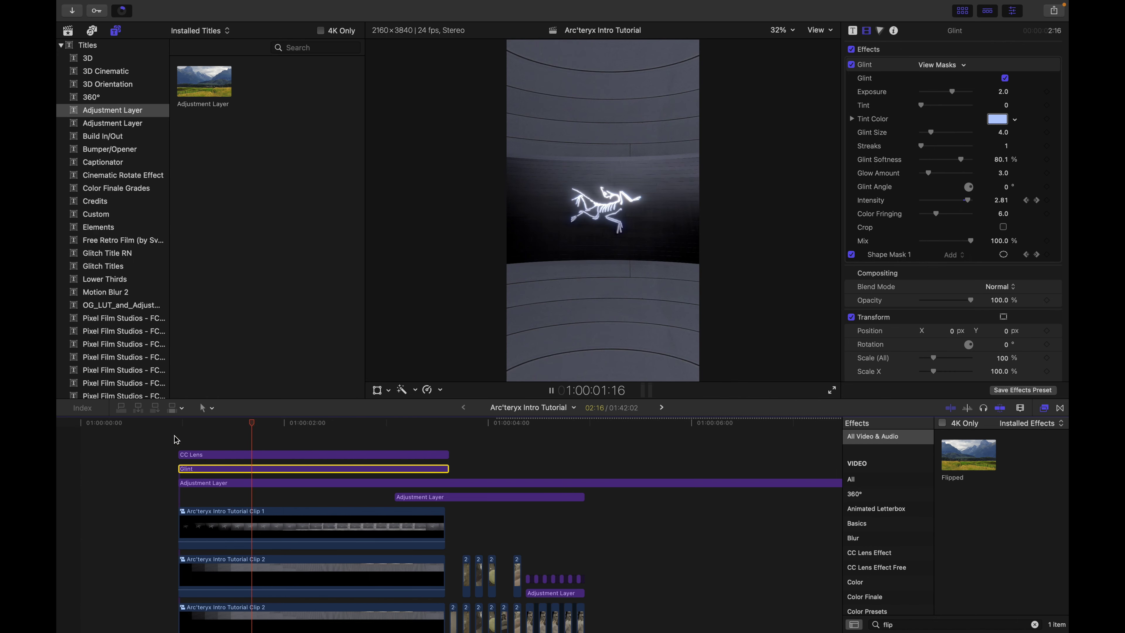
pyautogui.press('space')
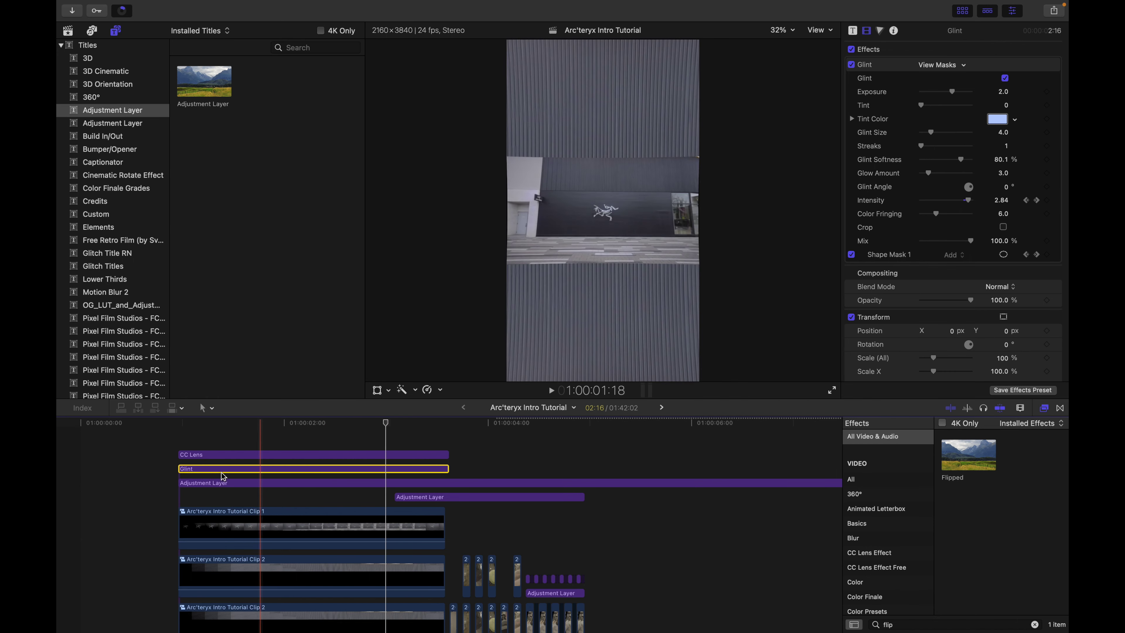
pyautogui.press('space')
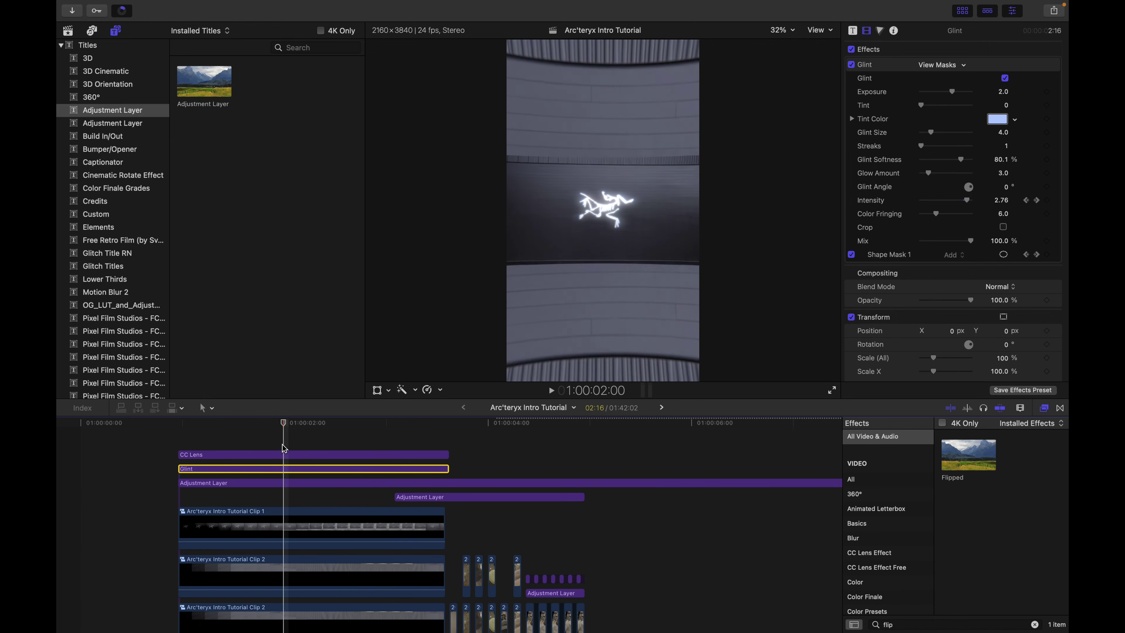
pyautogui.click(1026, 255)
pyautogui.click(1036, 201)
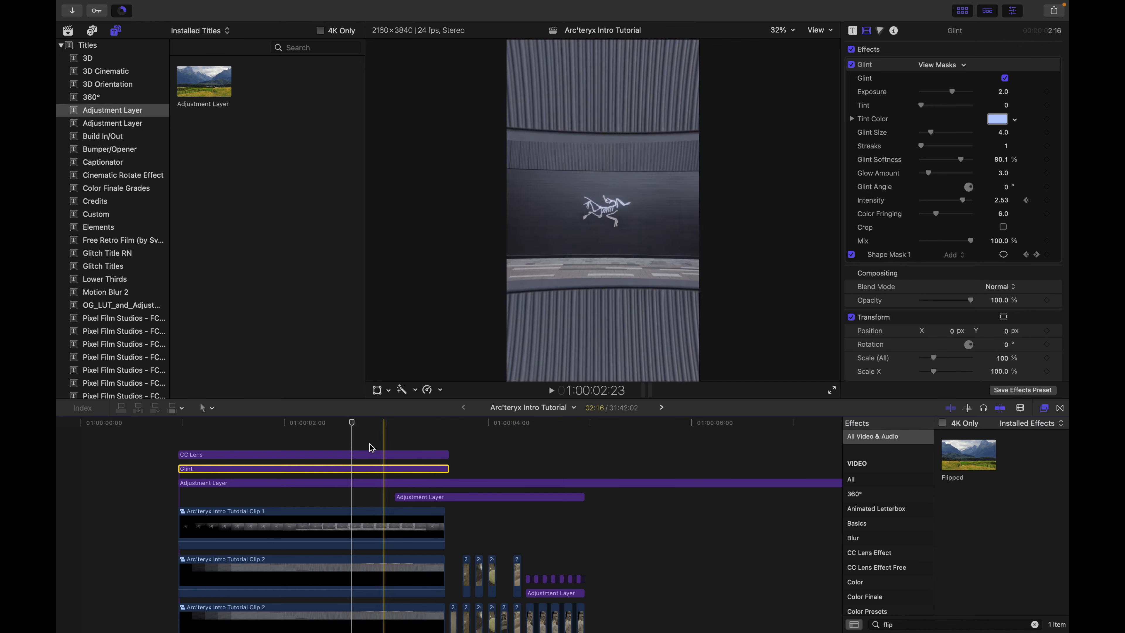
pyautogui.click(244, 441)
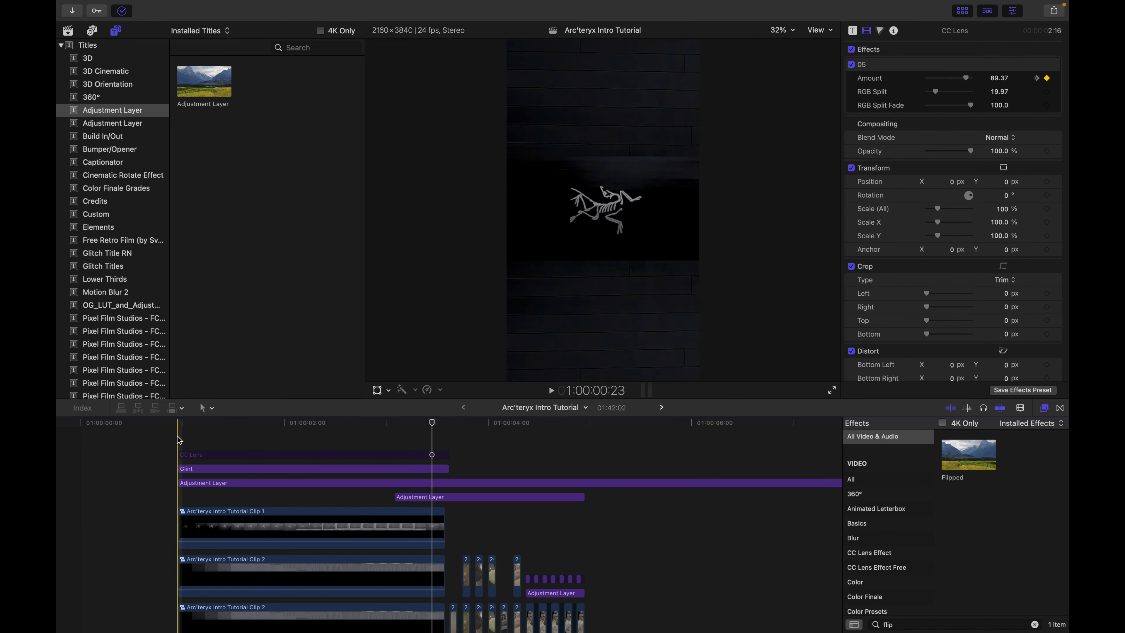
# Turn the CC Lens layer above the logo reveal back on to compare the shot with and without it
pyautogui.click(179, 440)
pyautogui.click(187, 455)
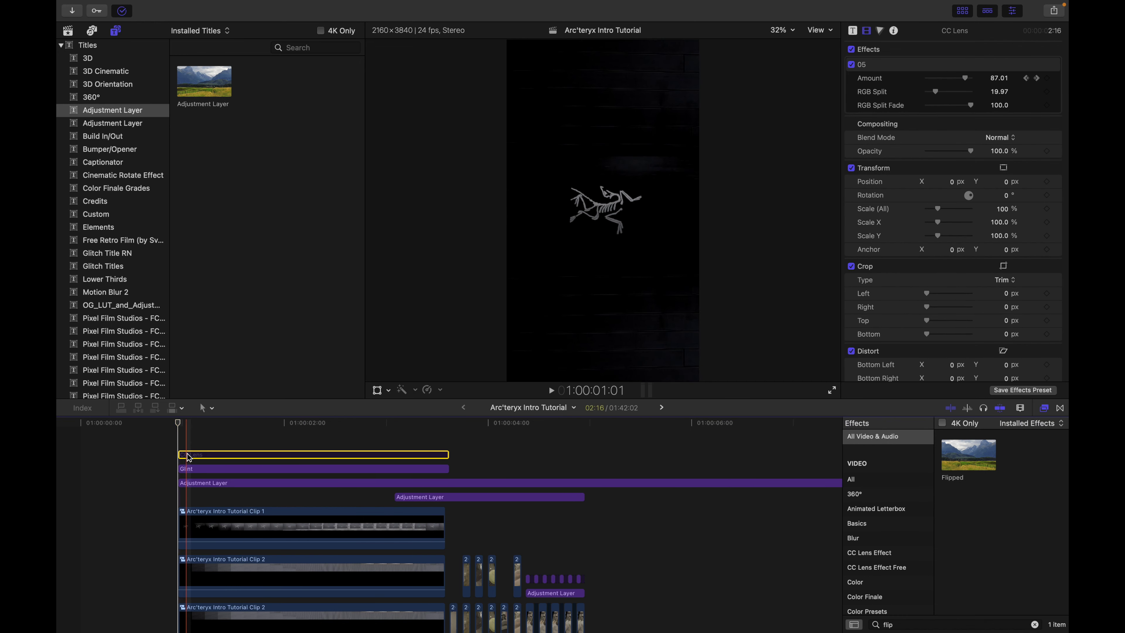
pyautogui.press('v')
# Go through the whole logo reveal frame by frame to examine how the CC Lens distortion changes
pyautogui.press('Right')
pyautogui.press('Right')
pyautogui.press('Right')
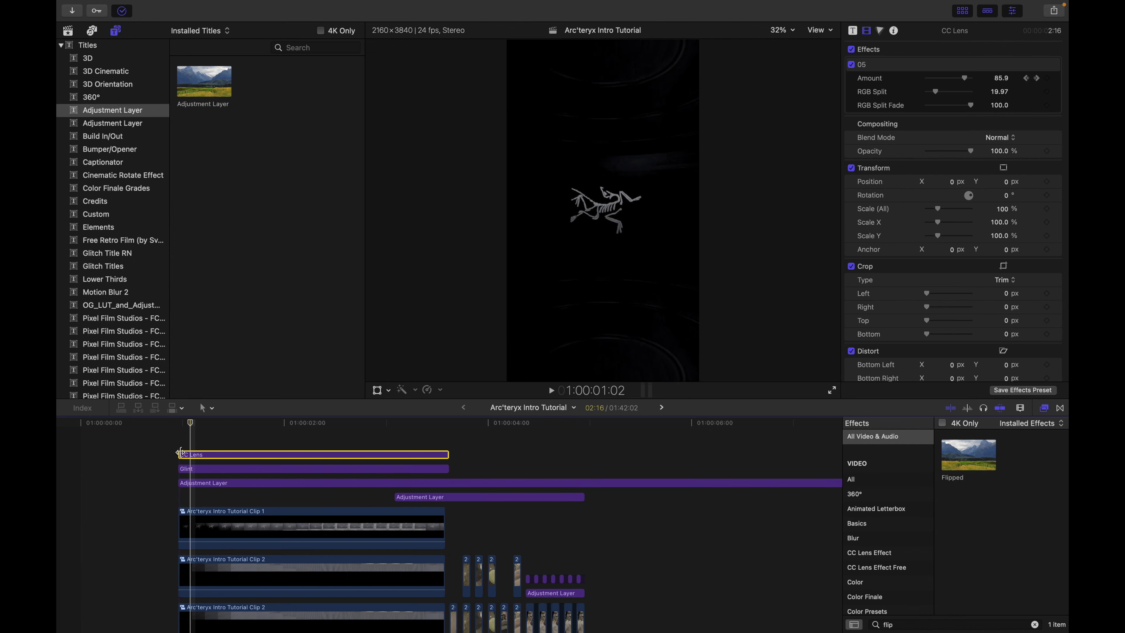
pyautogui.press('Right')
pyautogui.press('Right')
pyautogui.press('Right')
pyautogui.press('Right')
pyautogui.press('Right')
pyautogui.press('Right')
pyautogui.press('Right')
pyautogui.press('Right')
pyautogui.press('Right')
pyautogui.press('Right')
pyautogui.press('Right')
pyautogui.press('Right')
pyautogui.press('Right')
pyautogui.press('Right')
pyautogui.press('Right')
pyautogui.press('Right')
pyautogui.press('Right')
pyautogui.press('Right')
pyautogui.press('Right')
pyautogui.press('Right')
pyautogui.press('Right')
pyautogui.press('Right')
pyautogui.press('Right')
pyautogui.press('Right')
pyautogui.press('Right')
pyautogui.press('Right')
pyautogui.press('Right')
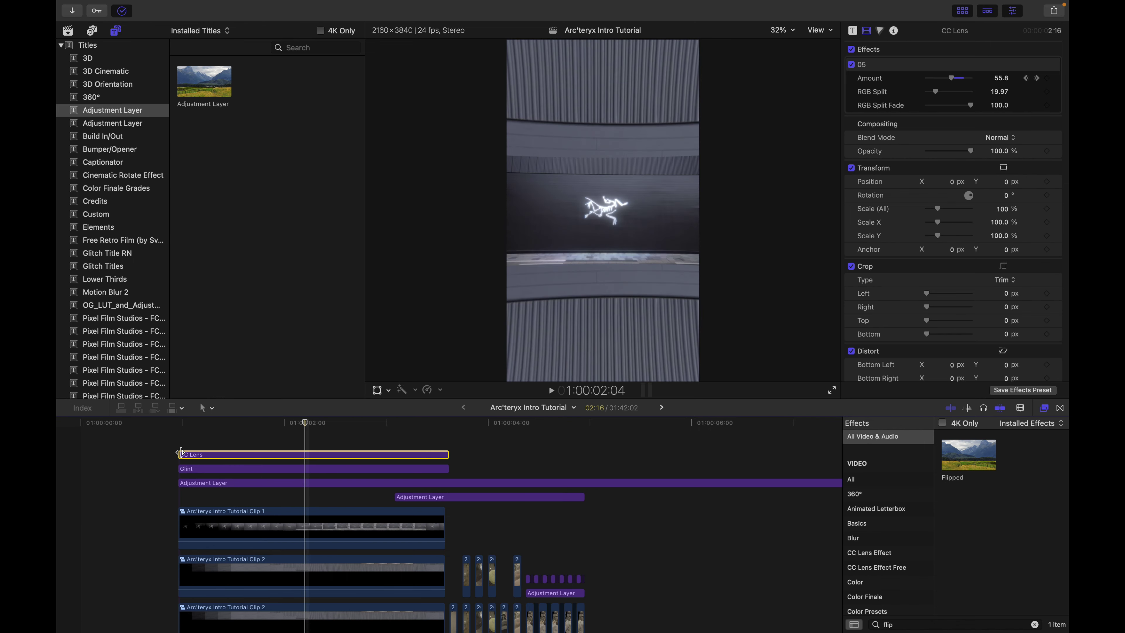
pyautogui.press('Right')
pyautogui.press('Right')
pyautogui.press('Right')
pyautogui.press('Right')
pyautogui.press('Right')
pyautogui.press('Right')
pyautogui.press('Right')
pyautogui.press('Right')
pyautogui.press('Right')
pyautogui.press('Right')
pyautogui.press('Right')
pyautogui.press('Right')
pyautogui.press('Right')
pyautogui.press('Right')
pyautogui.press('Right')
pyautogui.press('Right')
pyautogui.press('Right')
pyautogui.press('Right')
pyautogui.press('Right')
pyautogui.press('Right')
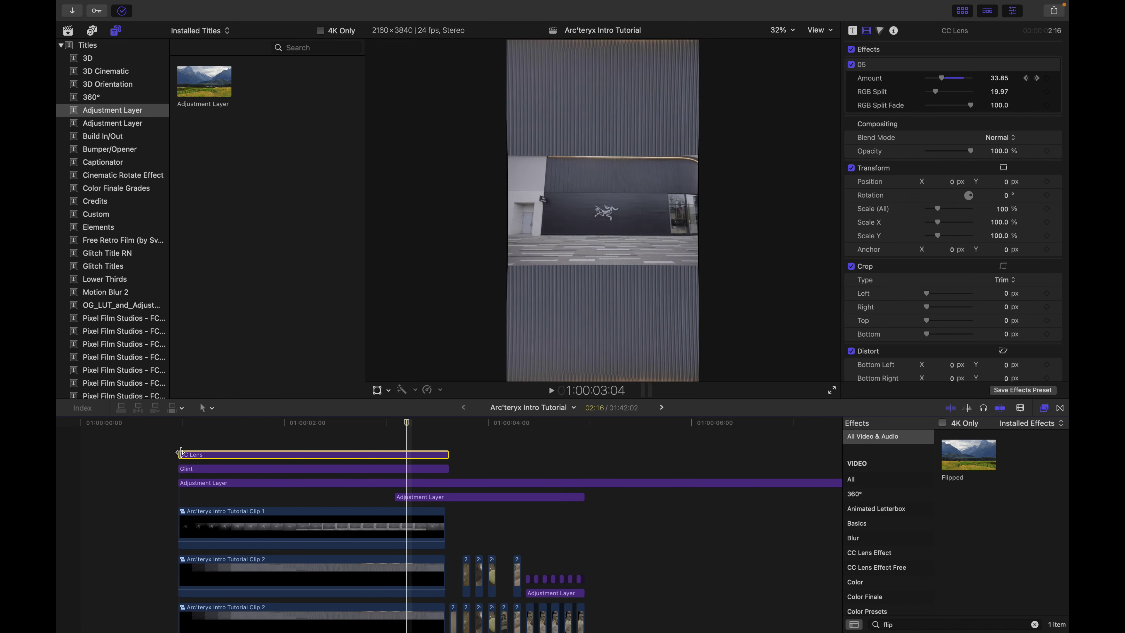
pyautogui.press('Right')
pyautogui.press('Right')
pyautogui.press('Right')
pyautogui.press('Right')
pyautogui.press('Right')
pyautogui.press('Right')
pyautogui.press('Right')
pyautogui.press('Right')
pyautogui.press('Right')
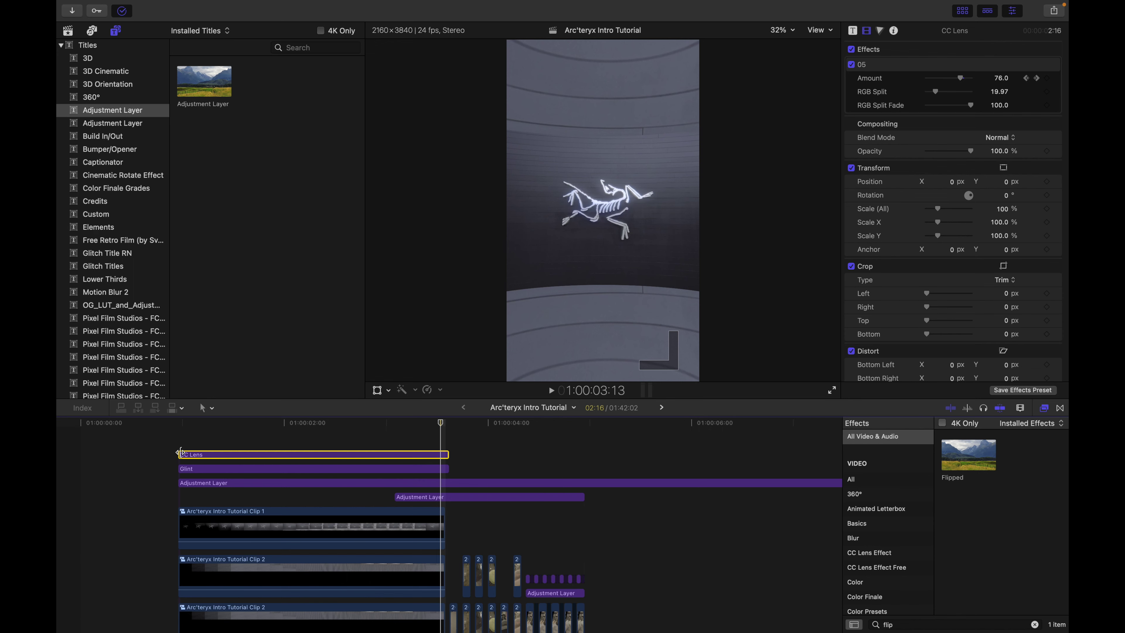
# Examine the CC Lens Amount keyframes from the layer's start, and review the lens ramp at the end of the logo reveal
pyautogui.click(181, 452)
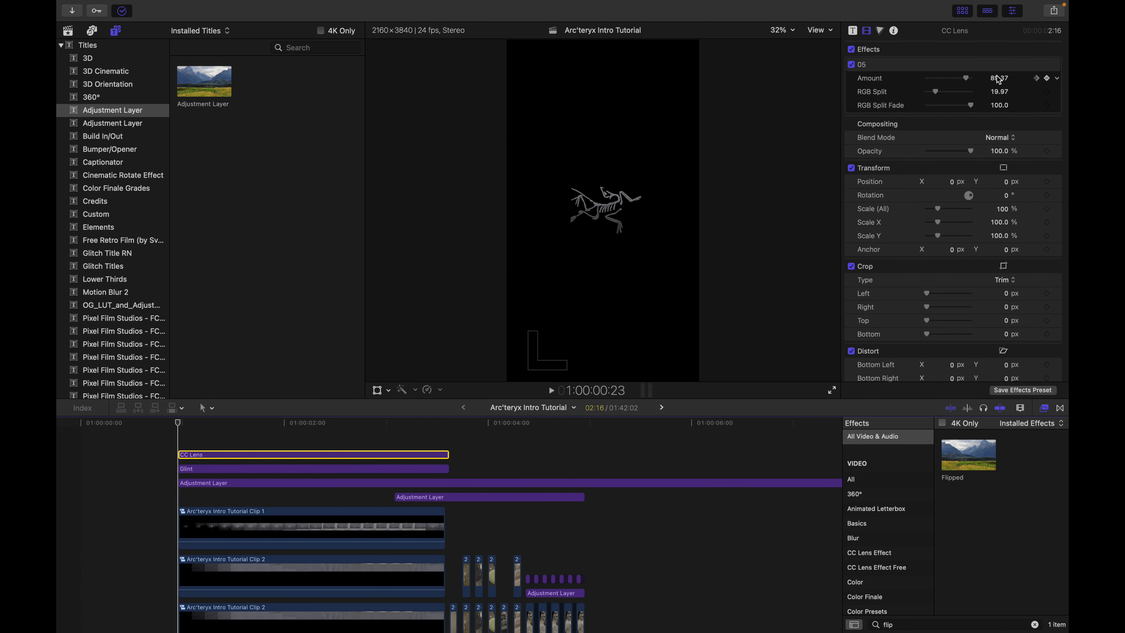
pyautogui.click(1036, 79)
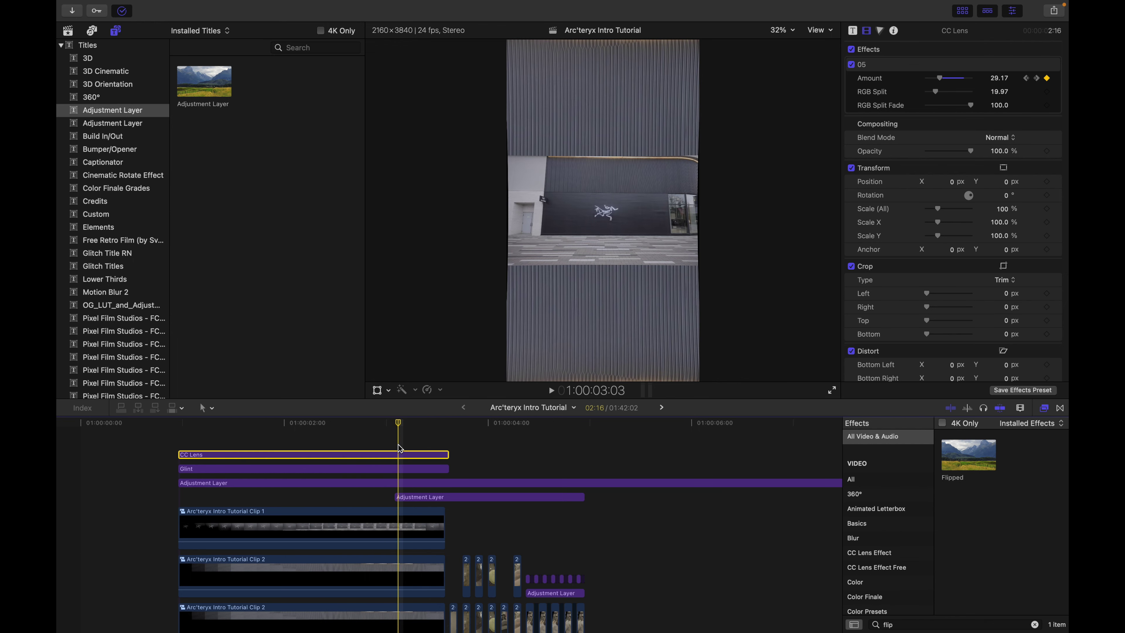
pyautogui.press('Right')
pyautogui.press('Right')
pyautogui.press('Right')
pyautogui.press('Right')
pyautogui.press('Right')
pyautogui.press('Right')
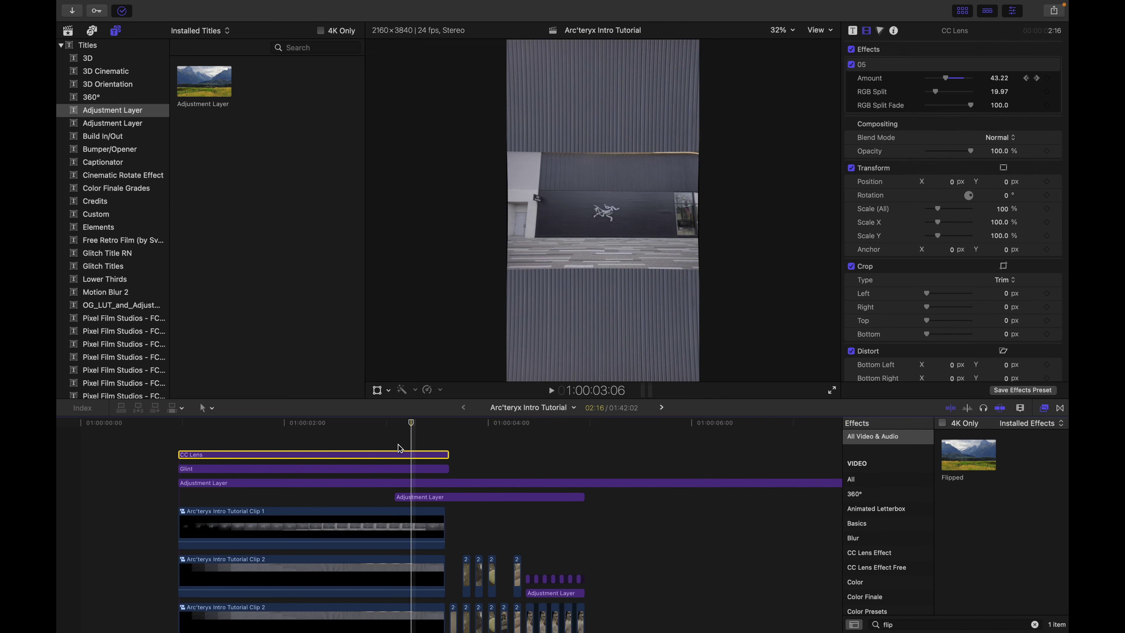
pyautogui.press('Right')
pyautogui.press('Right')
pyautogui.press('Right')
pyautogui.press('Right')
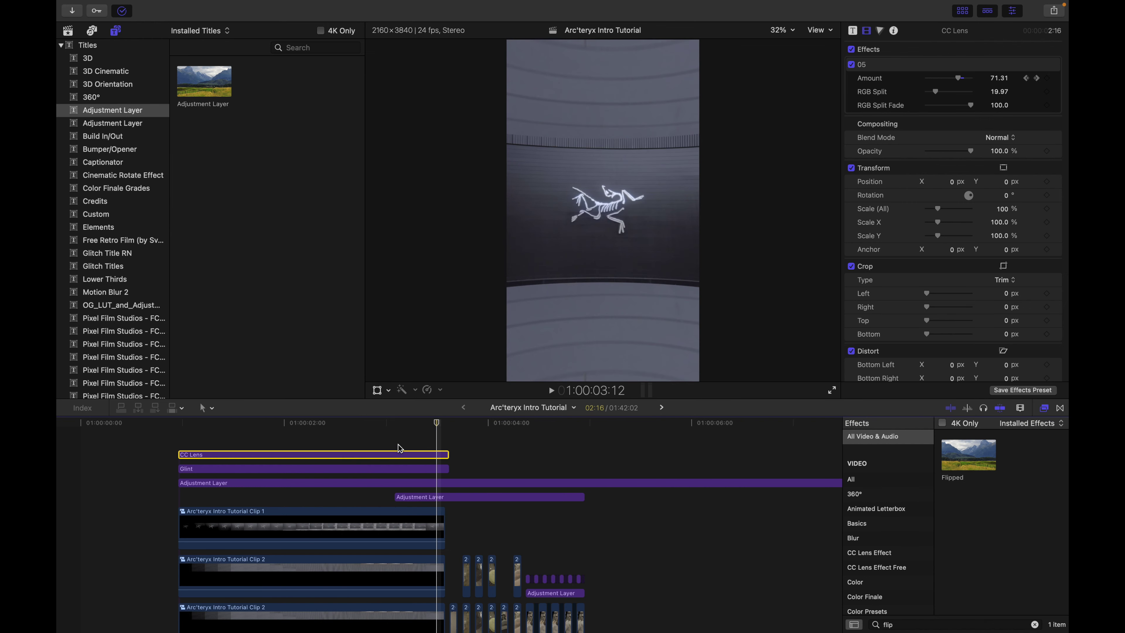
pyautogui.press('Left')
pyautogui.press('Left')
pyautogui.press('Left')
pyautogui.press('Left')
pyautogui.press('Left')
pyautogui.press('Left')
pyautogui.press('Left')
pyautogui.press('Left')
pyautogui.press('Left')
pyautogui.press('Left')
pyautogui.press('Left')
pyautogui.press('Left')
pyautogui.press('Left')
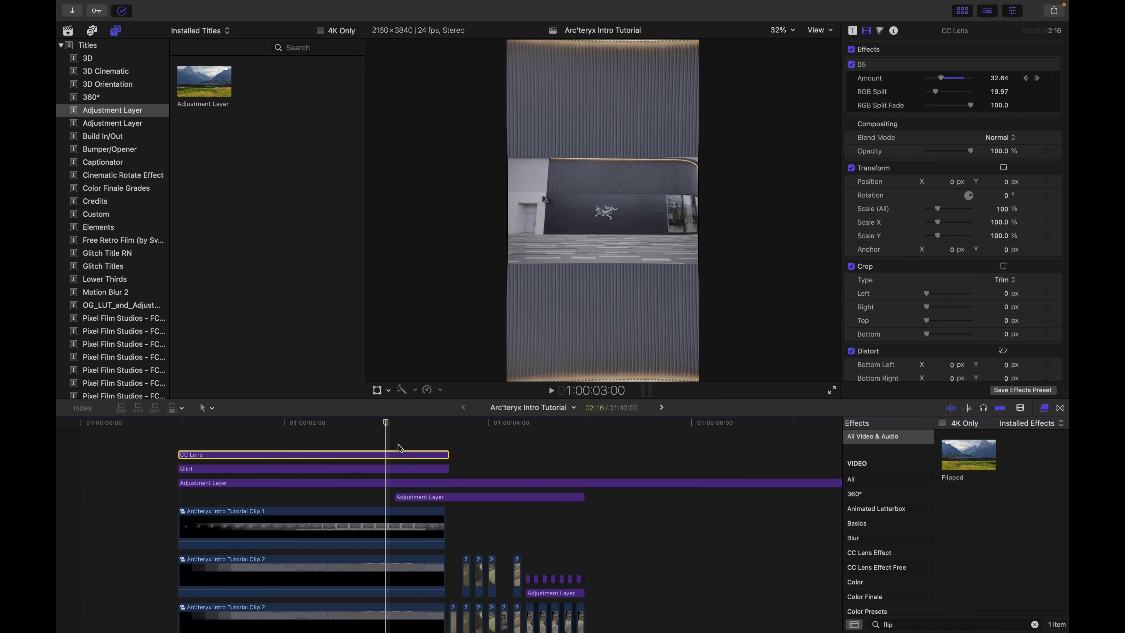
pyautogui.press('space')
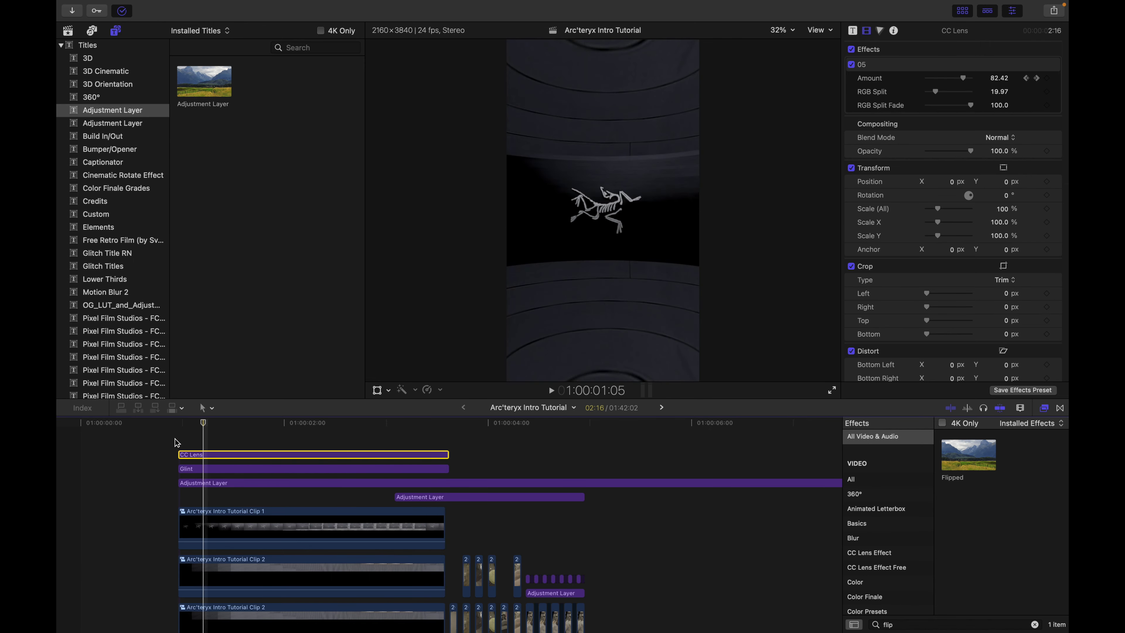
pyautogui.press('space')
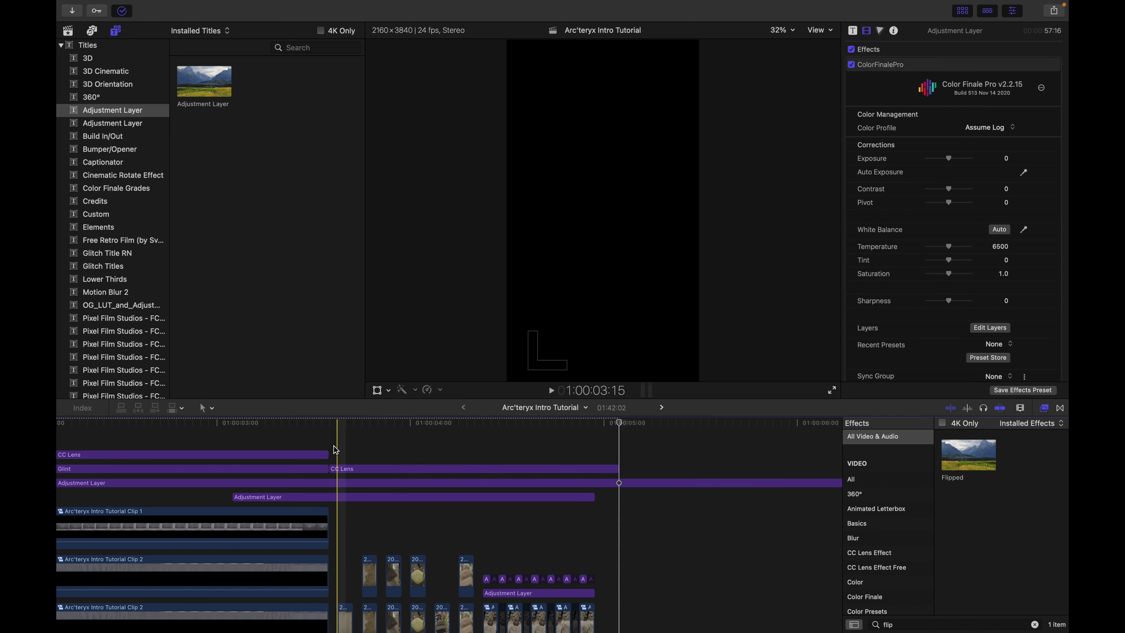
# Inspect the second CC Lens layer, step through its distortion over the stills, and play back the intro
pyautogui.click(434, 469)
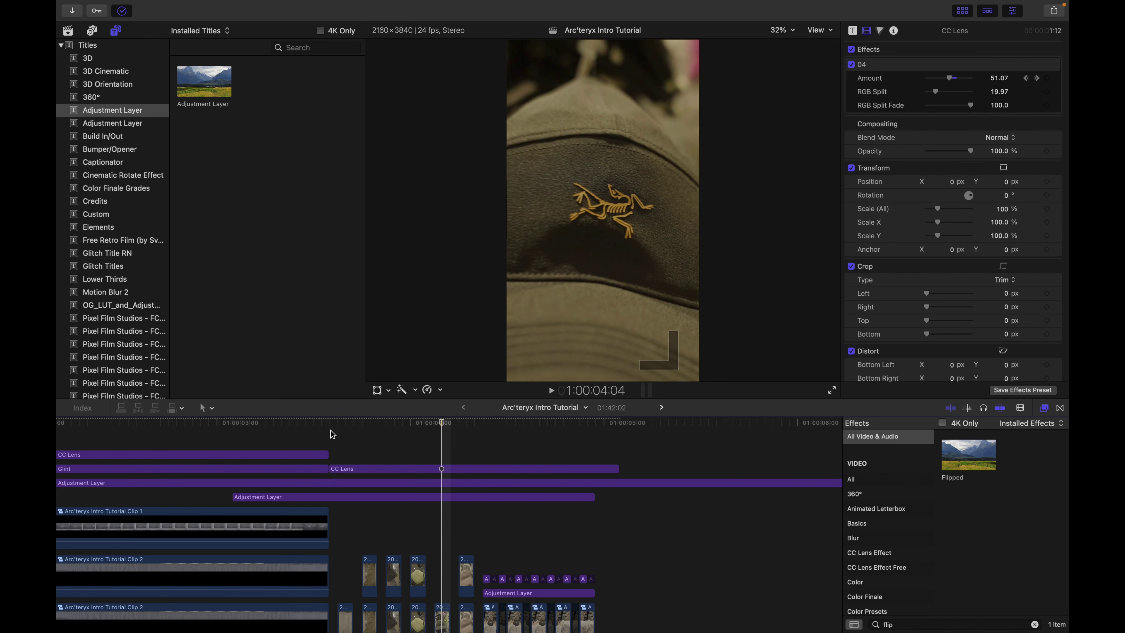
pyautogui.press('Left')
pyautogui.press('Right')
pyautogui.press('Right')
pyautogui.press('Left')
pyautogui.press('Left')
pyautogui.press('Right')
pyautogui.press('Right')
pyautogui.press('Left')
pyautogui.press('Left')
pyautogui.press('Left')
pyautogui.press('Left')
pyautogui.press('Left')
pyautogui.press('Left')
pyautogui.press('Left')
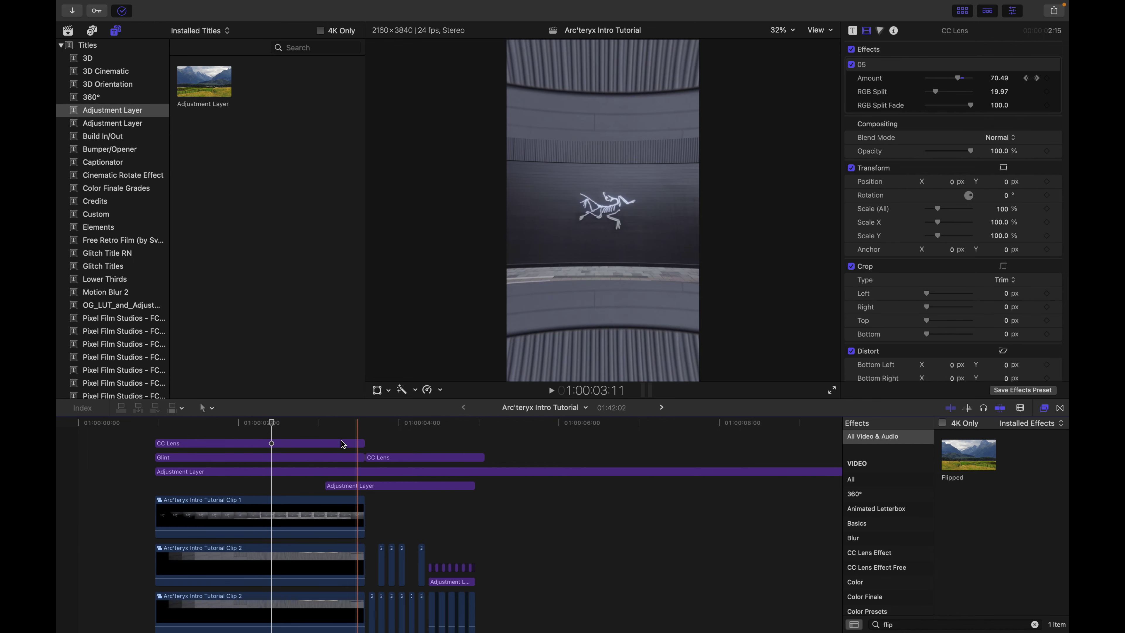
pyautogui.press('space')
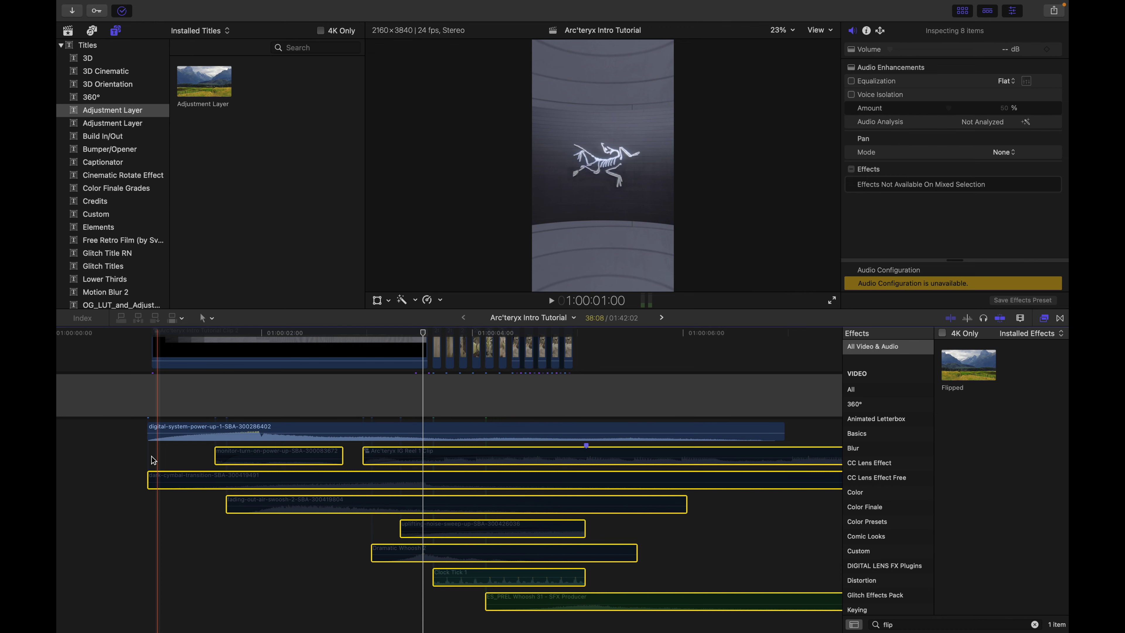
# Play back the intro with only the digital-system-power-up sound effect enabled
pyautogui.press('space')
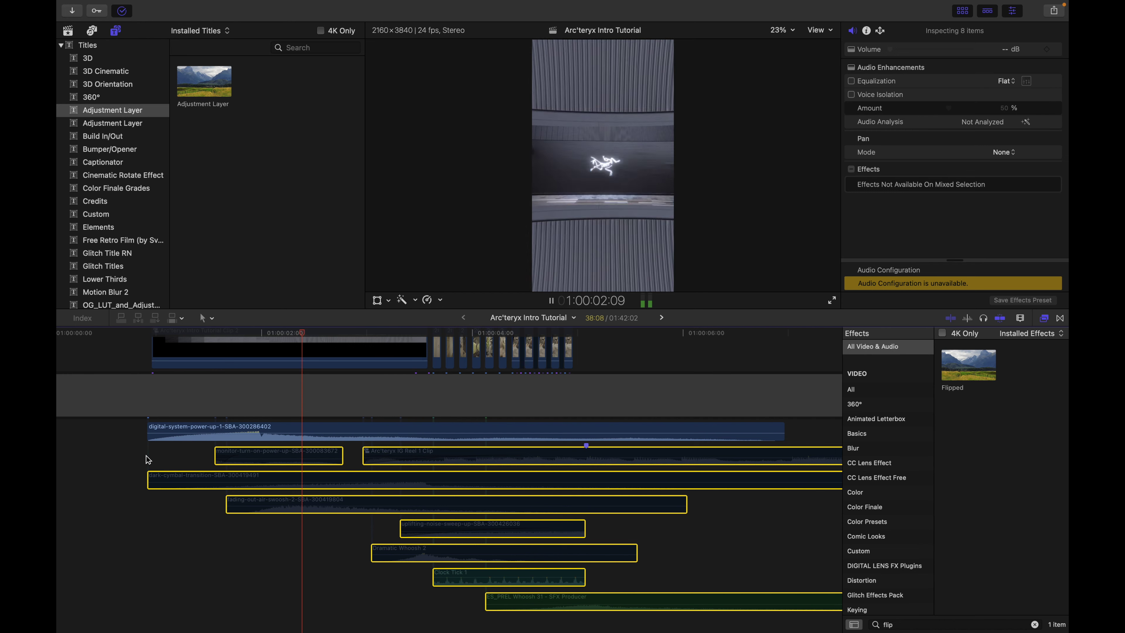
pyautogui.press('space')
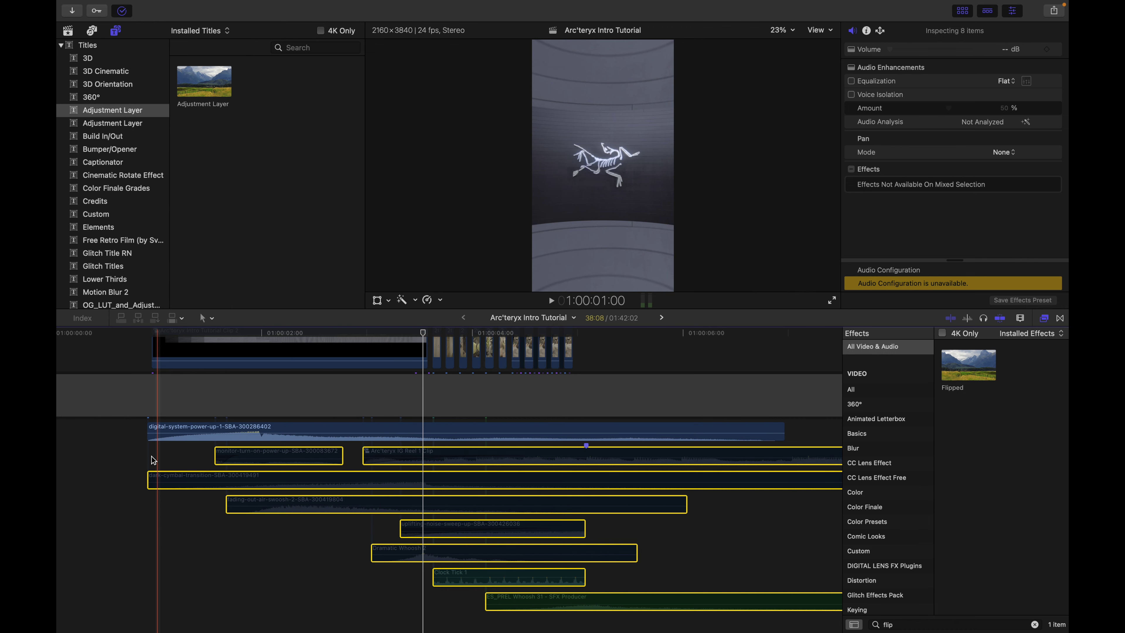
# Play back the logo reveal with only the monitor-turn-on-power-up sound effect enabled
pyautogui.scroll(2, 153, 460)
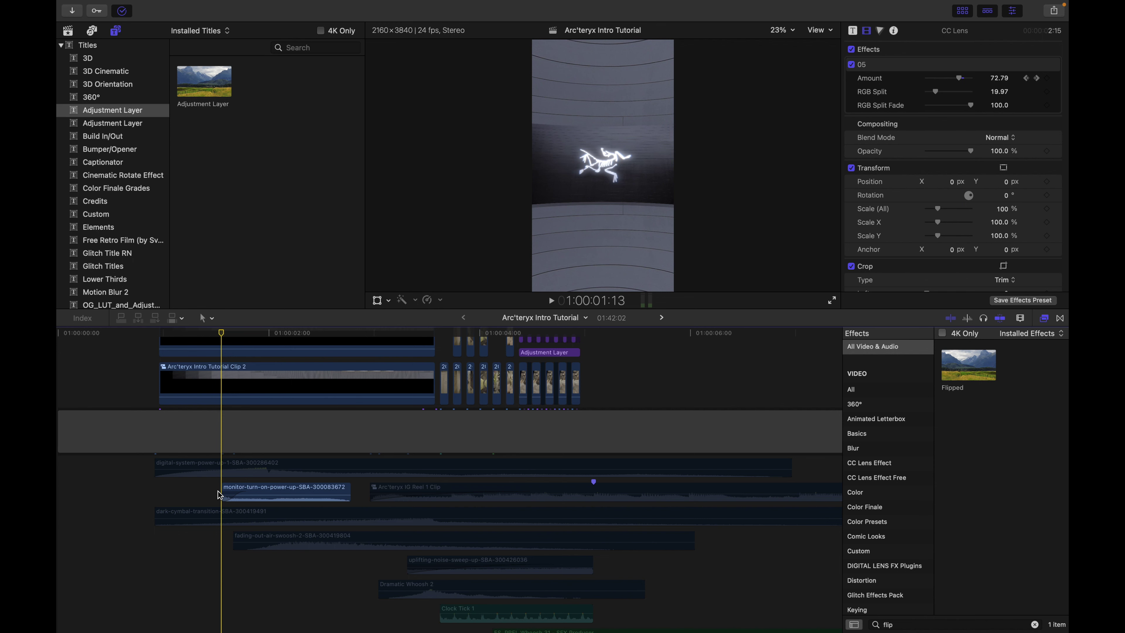
pyautogui.press('space')
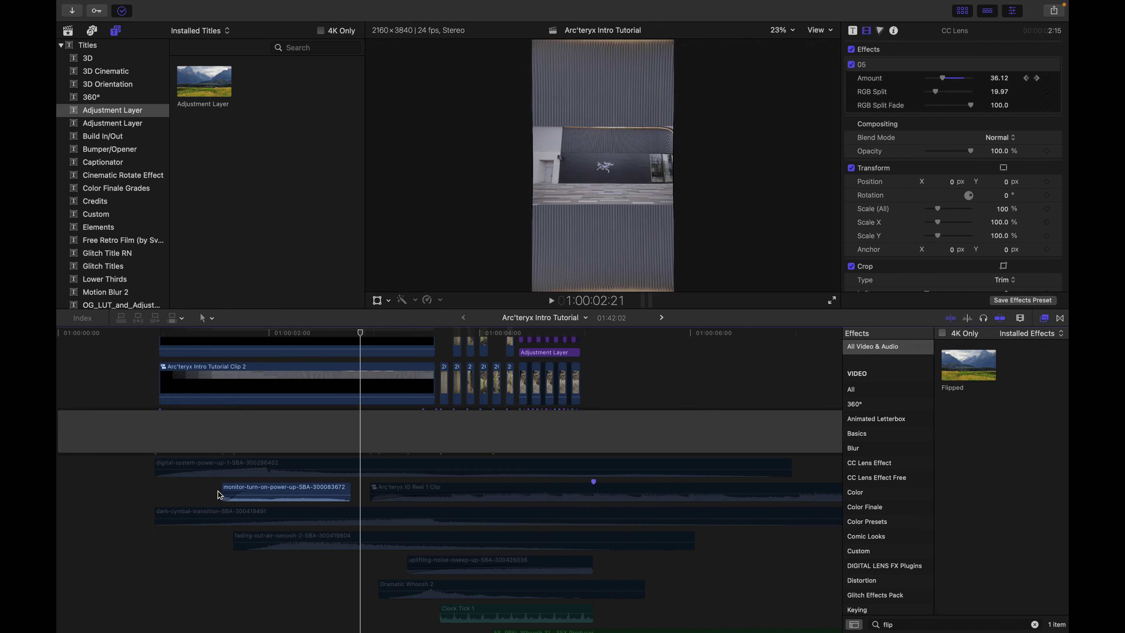
pyautogui.click(218, 491)
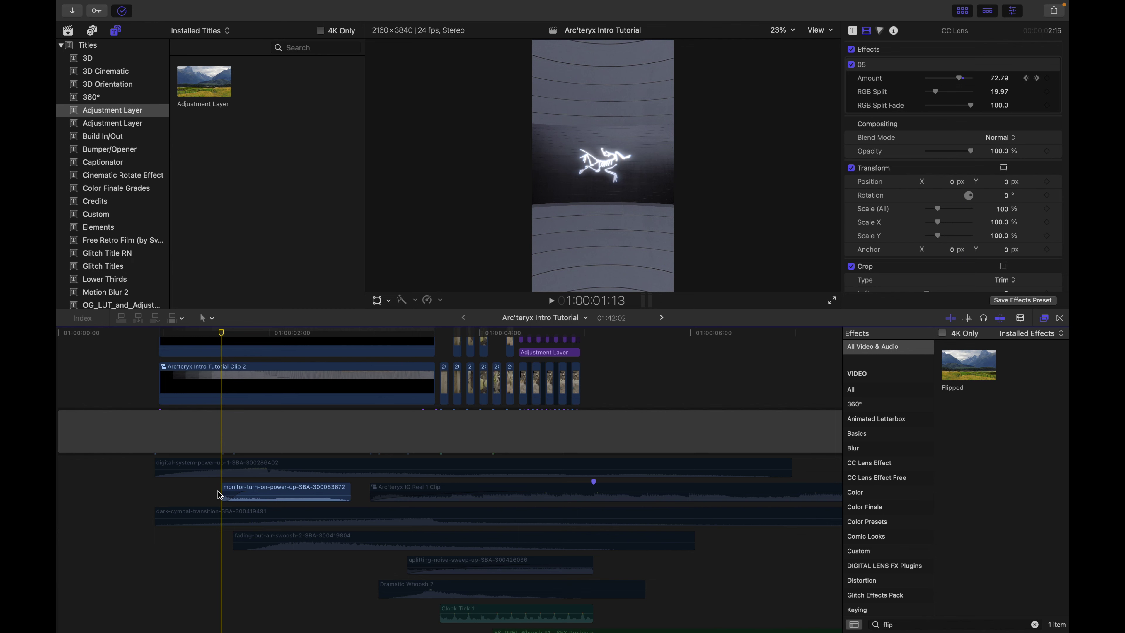
# Play back the intro with only the dark-cymbal-transition sound effect enabled, checking its build-up into the stills
pyautogui.click(164, 512)
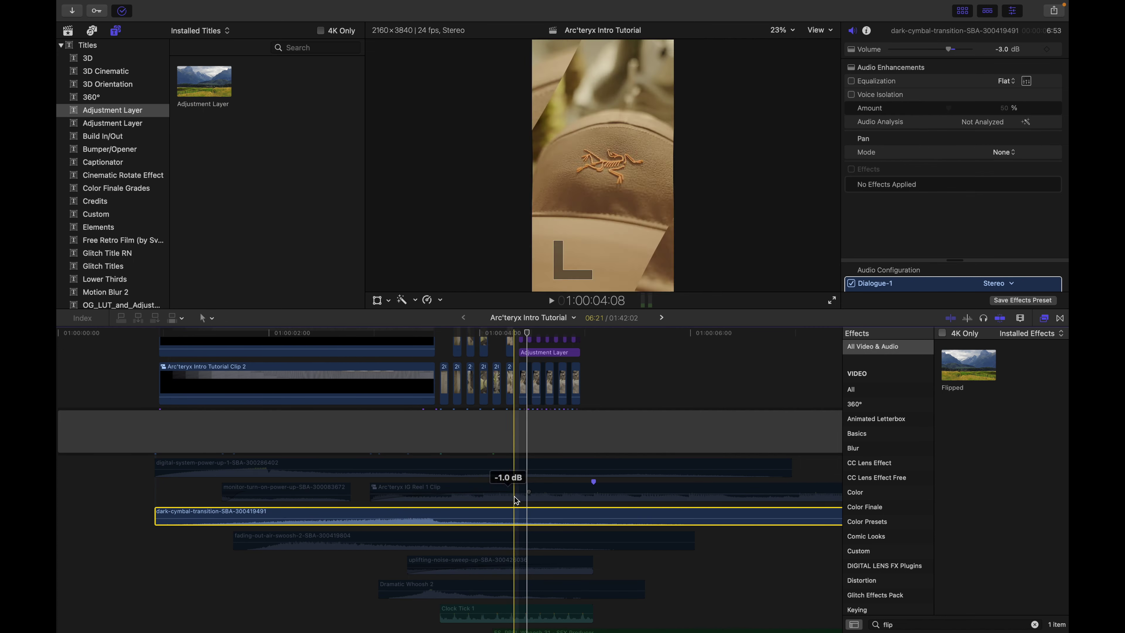
pyautogui.press('space')
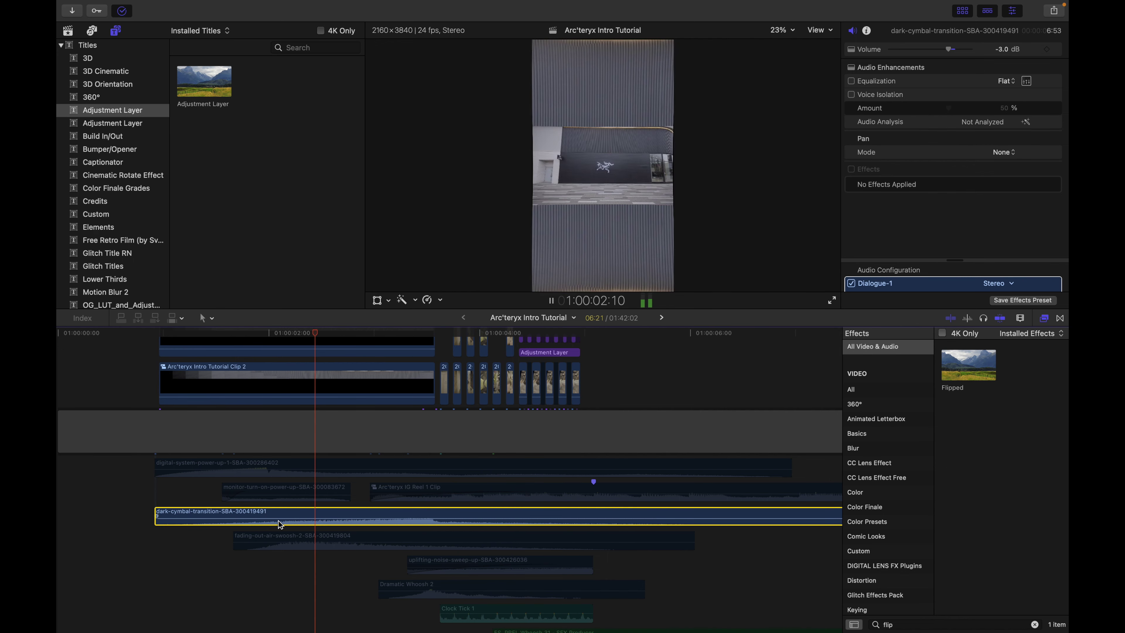
pyautogui.scroll(-1, 360, 555)
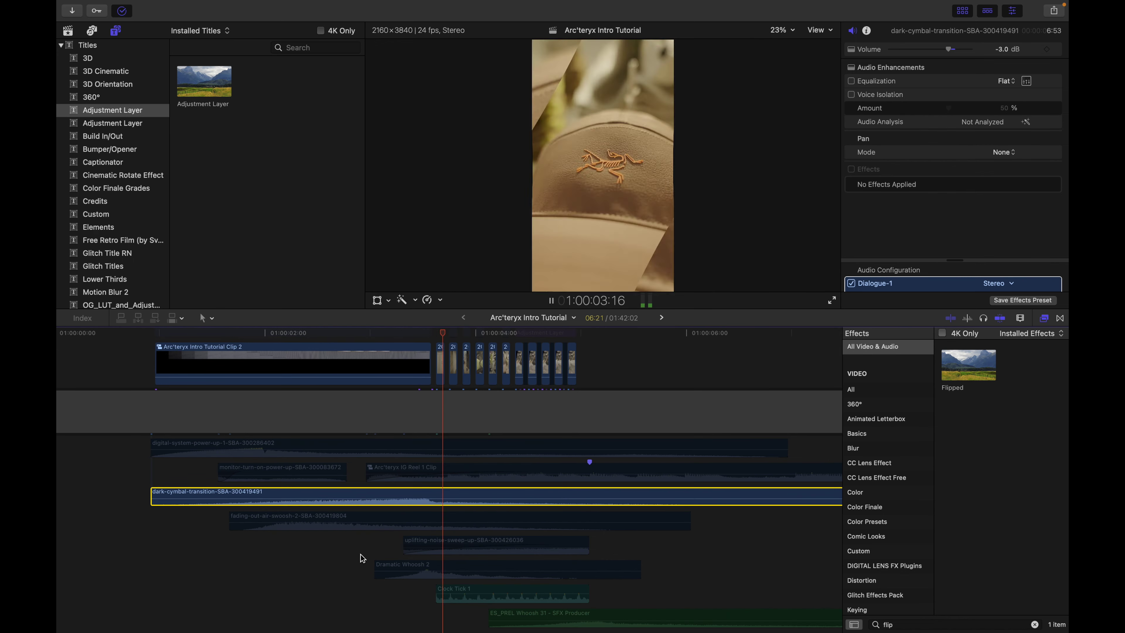
pyautogui.press('space')
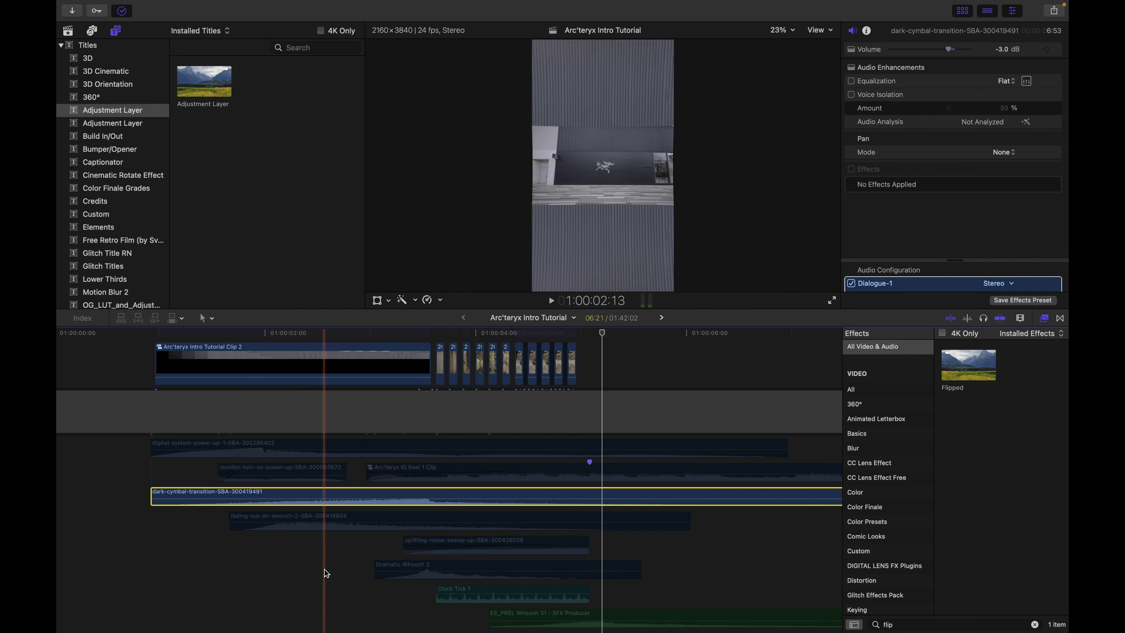
pyautogui.press('space')
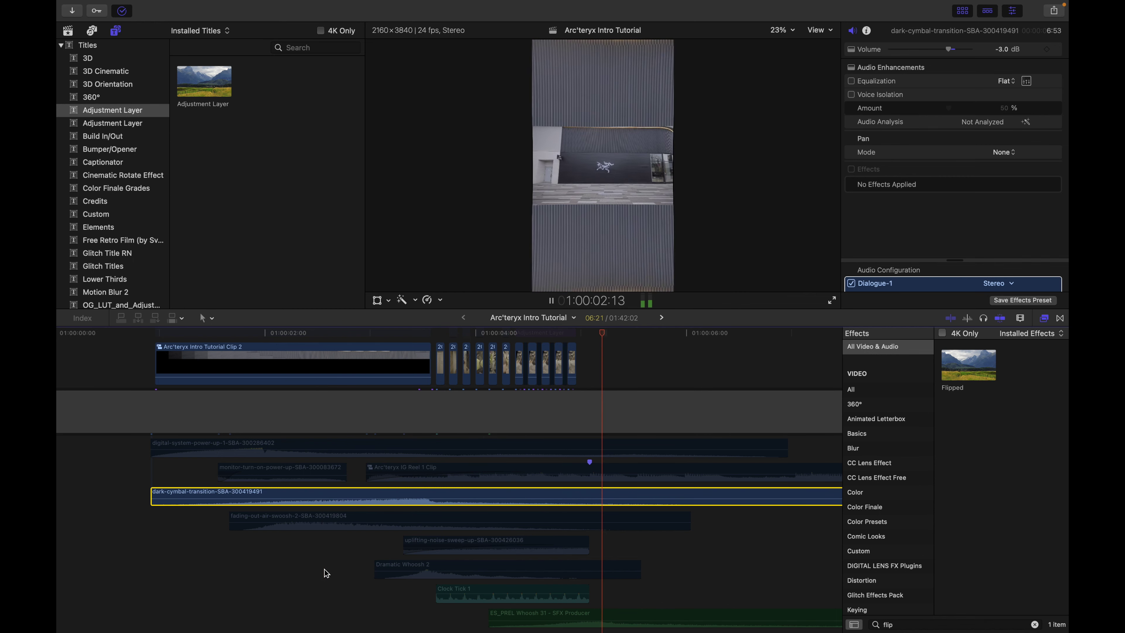
# Play back the intro with only the fading-out-air-swoosh-2 sound effect enabled
pyautogui.click(251, 527)
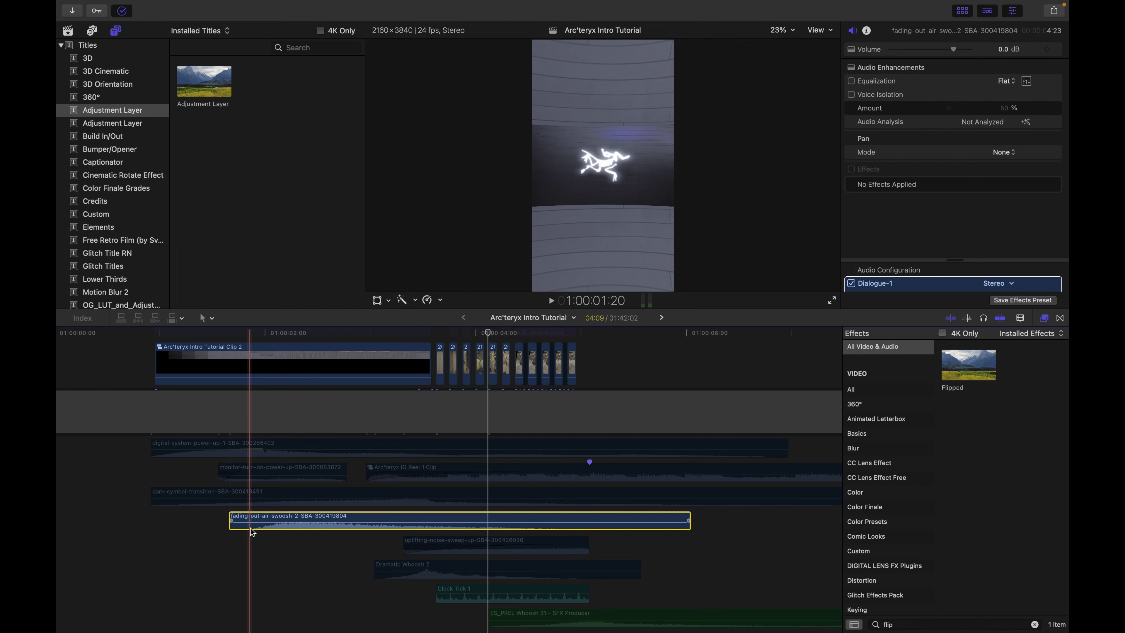
pyautogui.press('space')
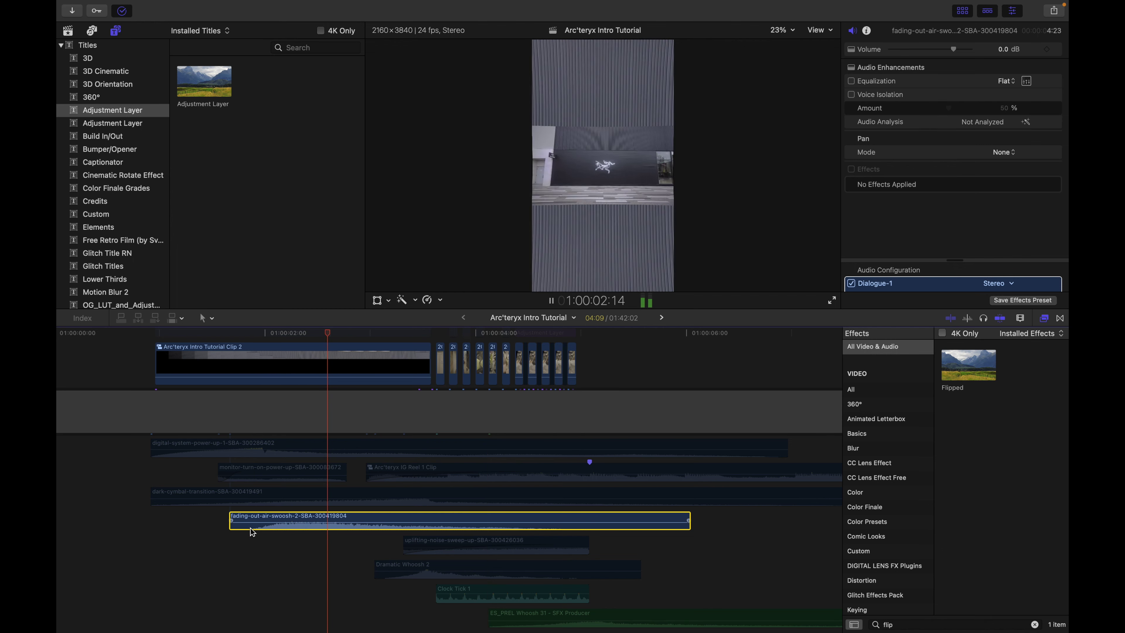
pyautogui.press('space')
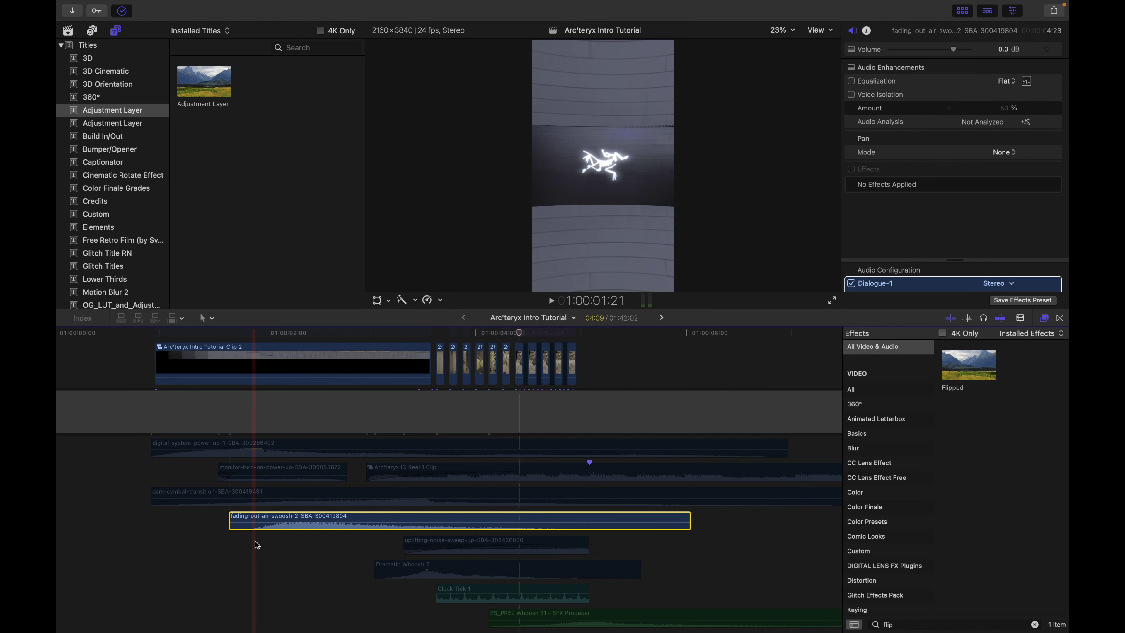
pyautogui.press('space')
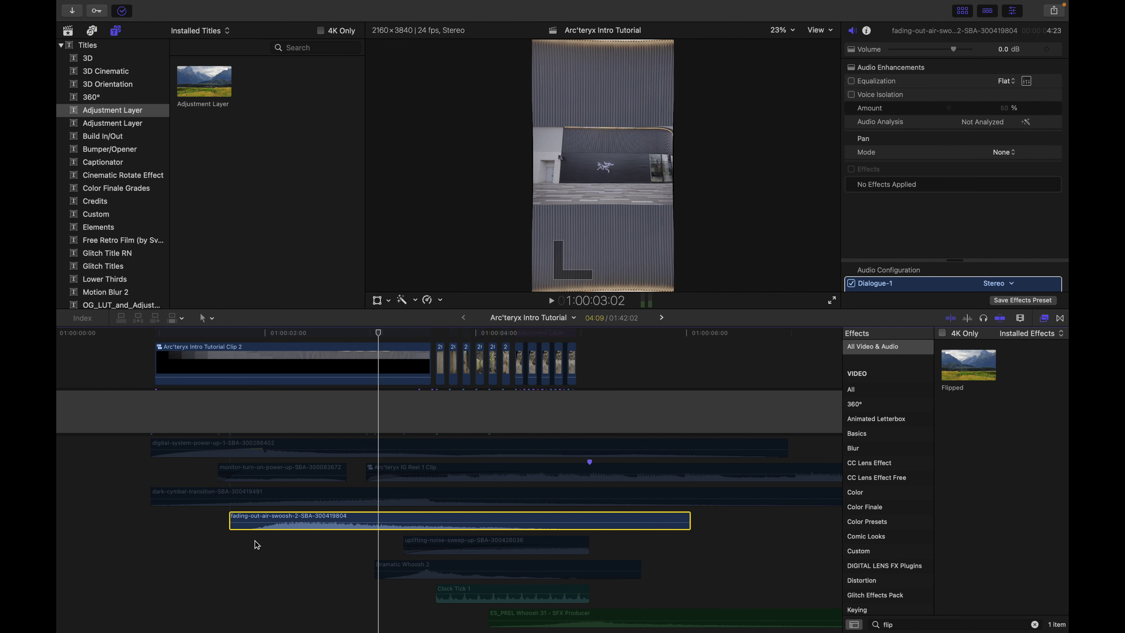
# Play back the transition into the stills with only the Dramatic Whoosh 2 sound effect enabled
pyautogui.click(380, 575)
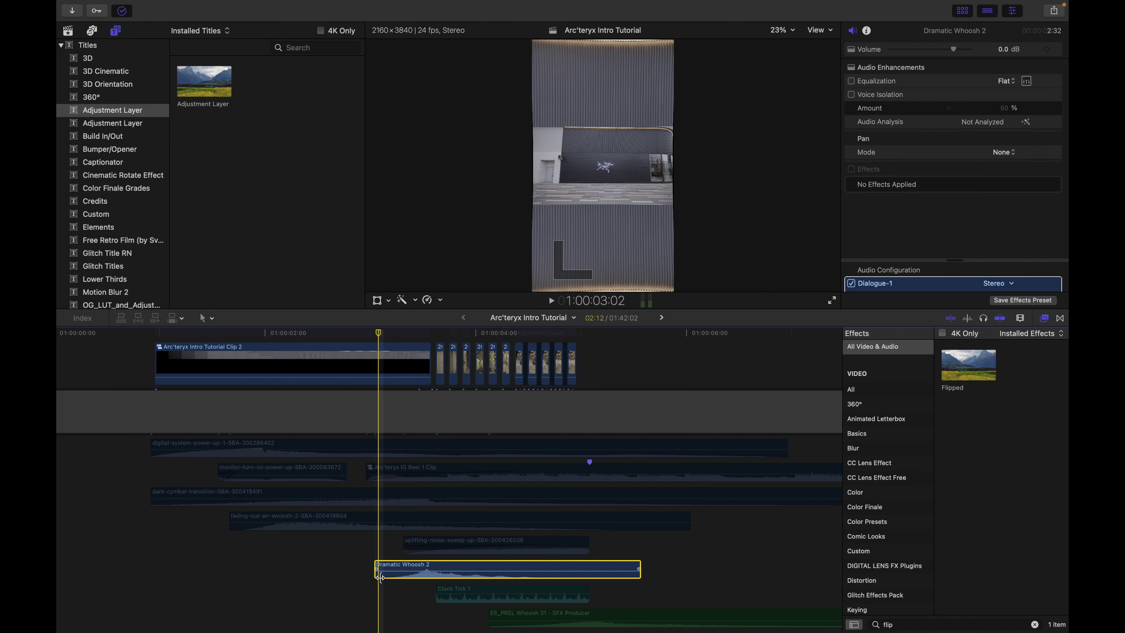
pyautogui.press('space')
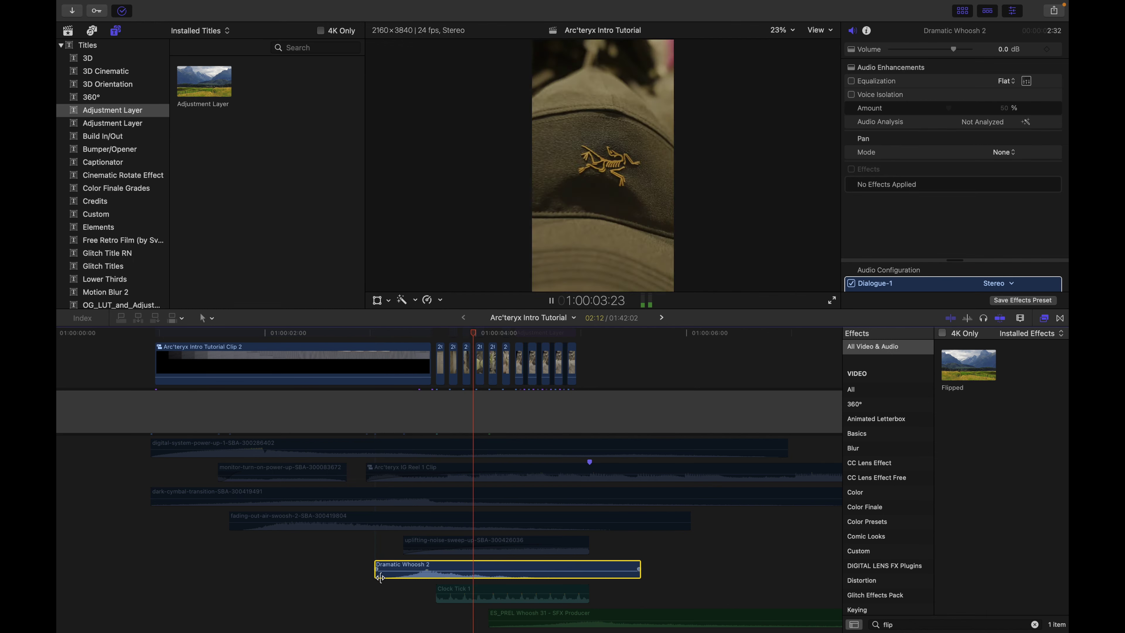
pyautogui.press('space')
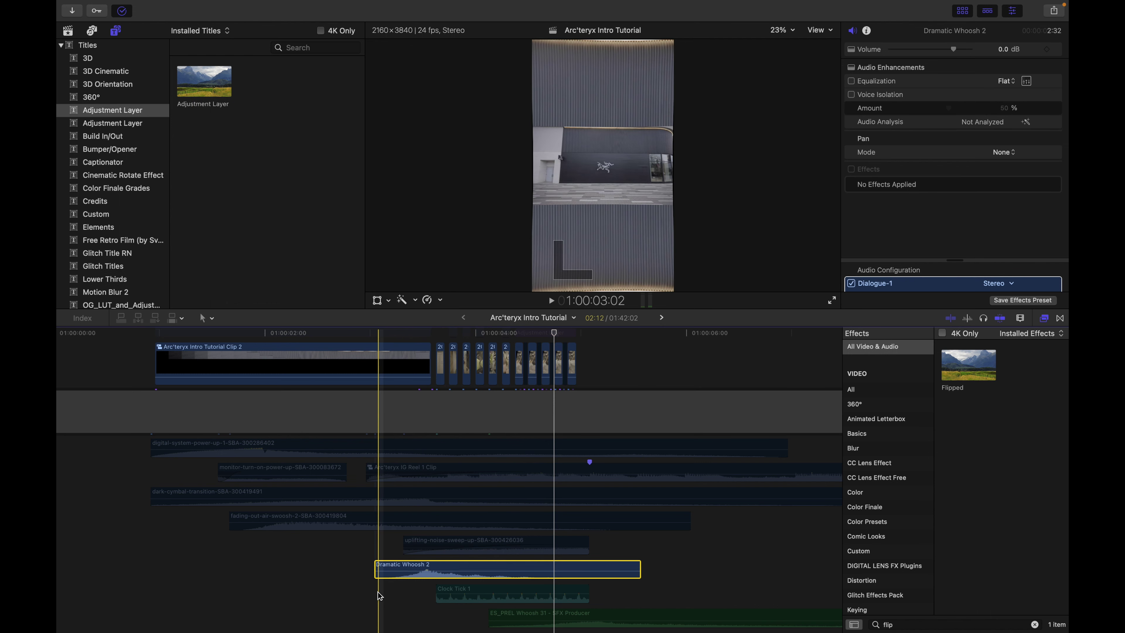
# Enable dark-cymbal-transition alongside Dramatic Whoosh 2 and play the two sound effects together through the transition
pyautogui.click(384, 494)
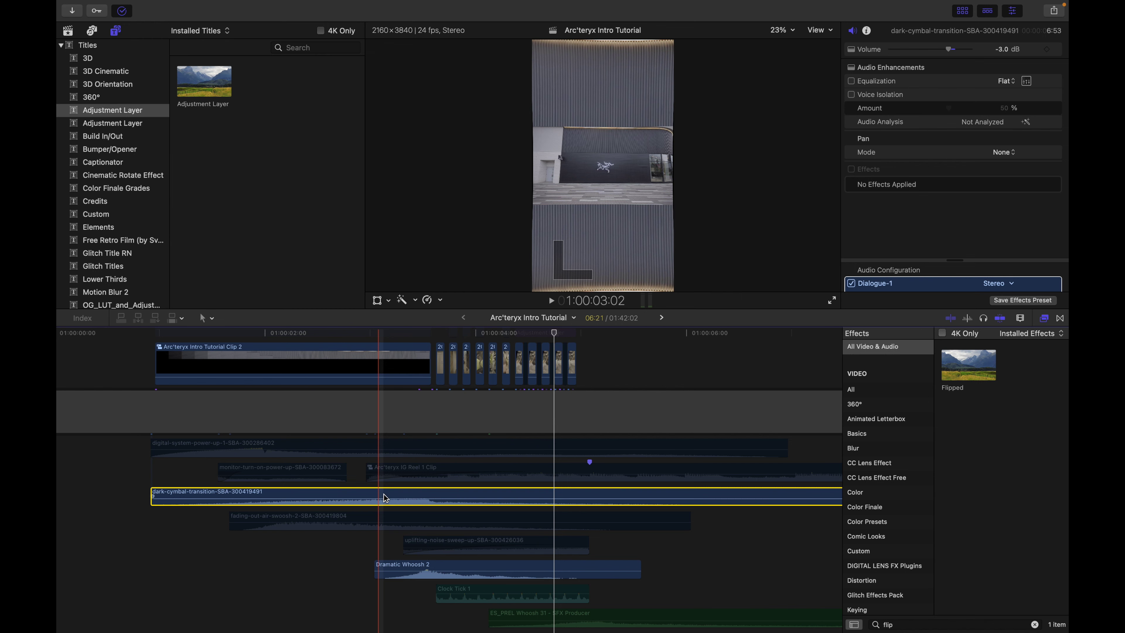
pyautogui.press('space')
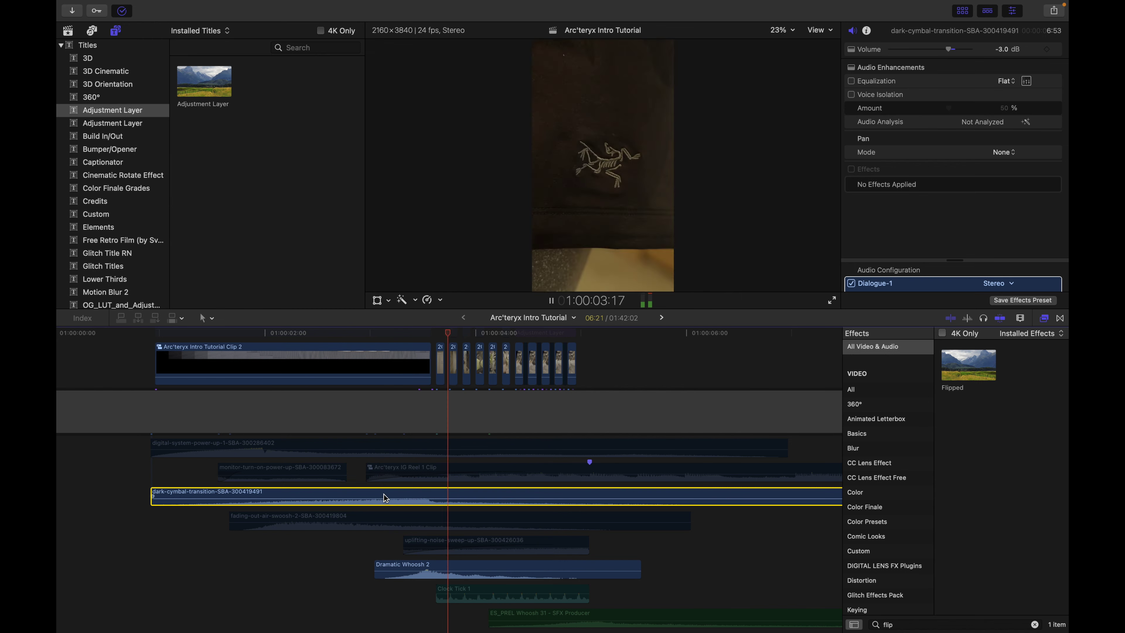
pyautogui.click(341, 547)
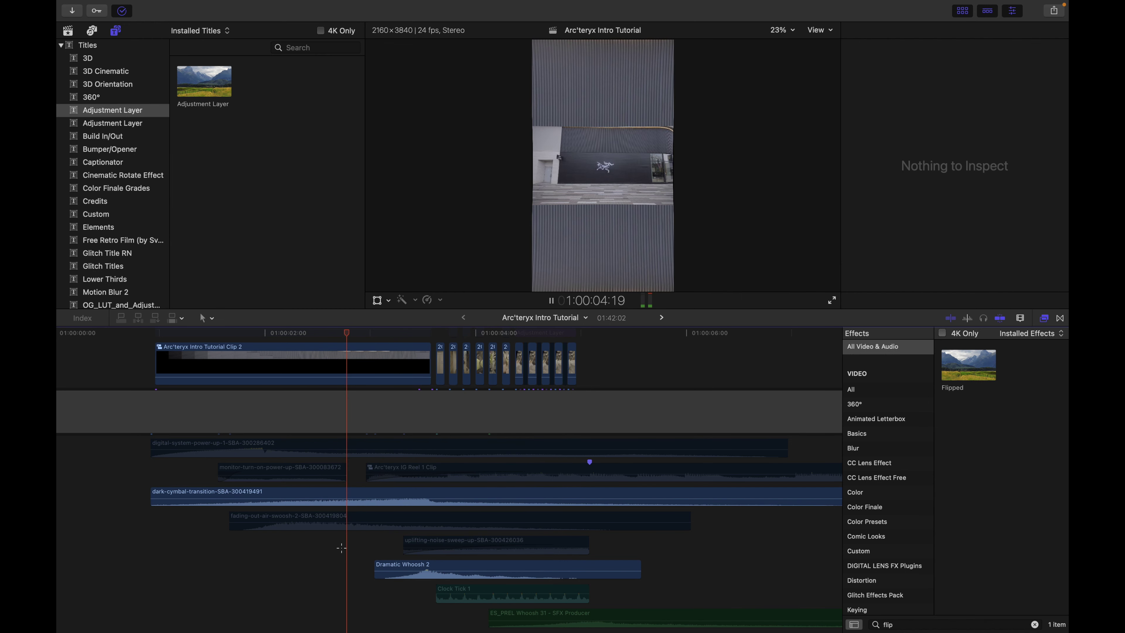
pyautogui.press('space')
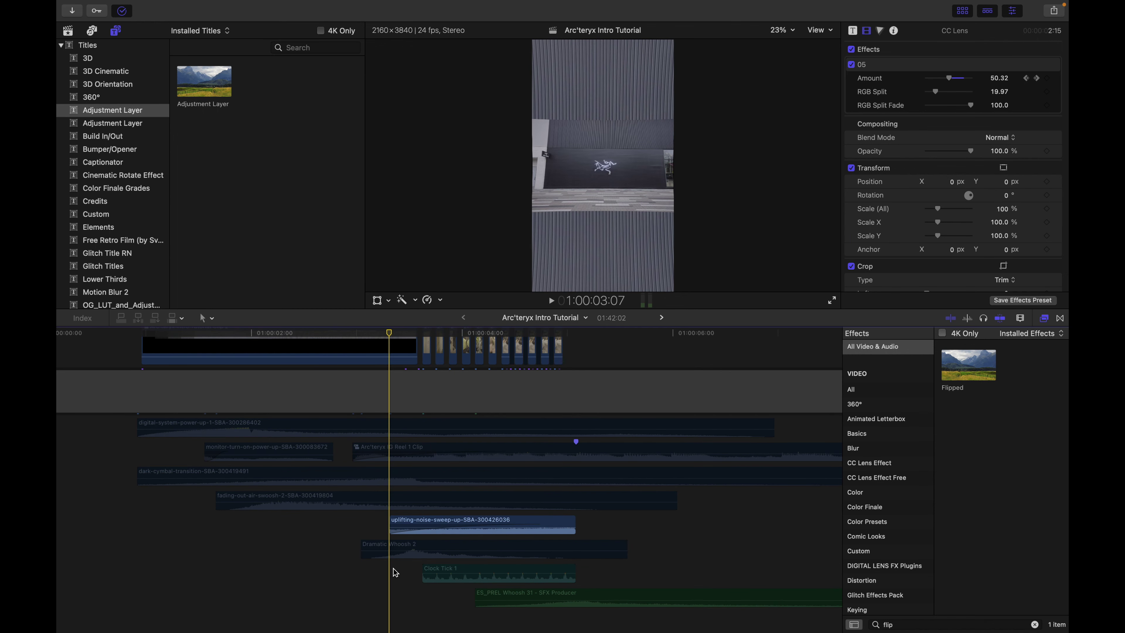
# Play back the stills section with only the uplifting-noise-sweep-up sound effect enabled
pyautogui.scroll(2, 394, 569)
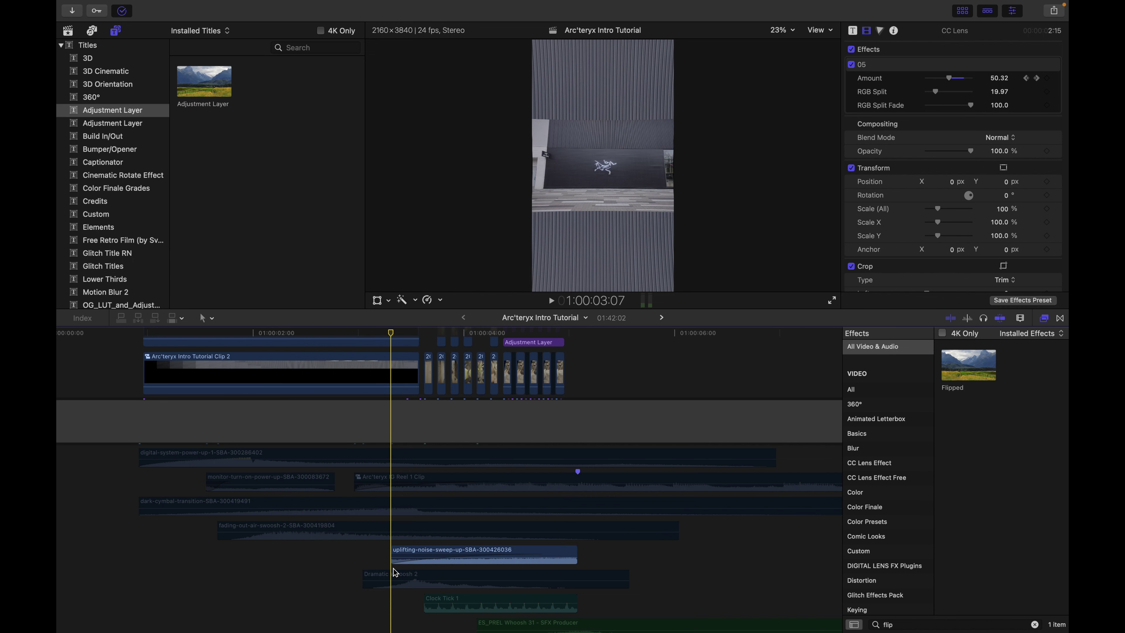
pyautogui.press('space')
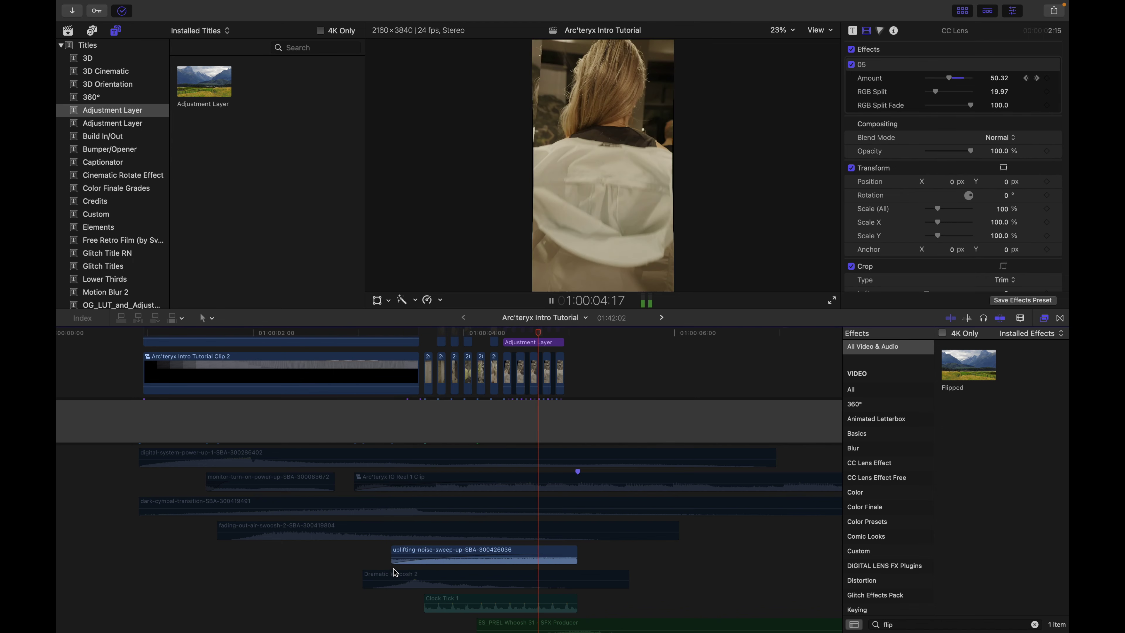
pyautogui.press('space')
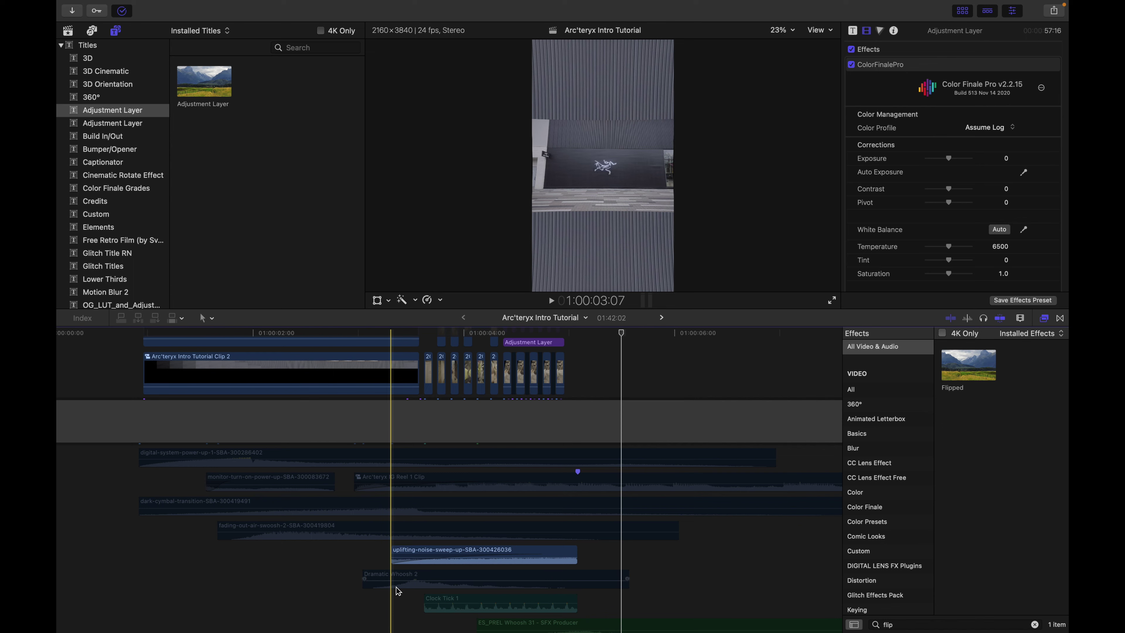
# Play back the stills with only the Clock Tick 1 sound effect enabled, checking its ticks against the cuts
pyautogui.scroll(-2, 398, 590)
pyautogui.click(499, 569)
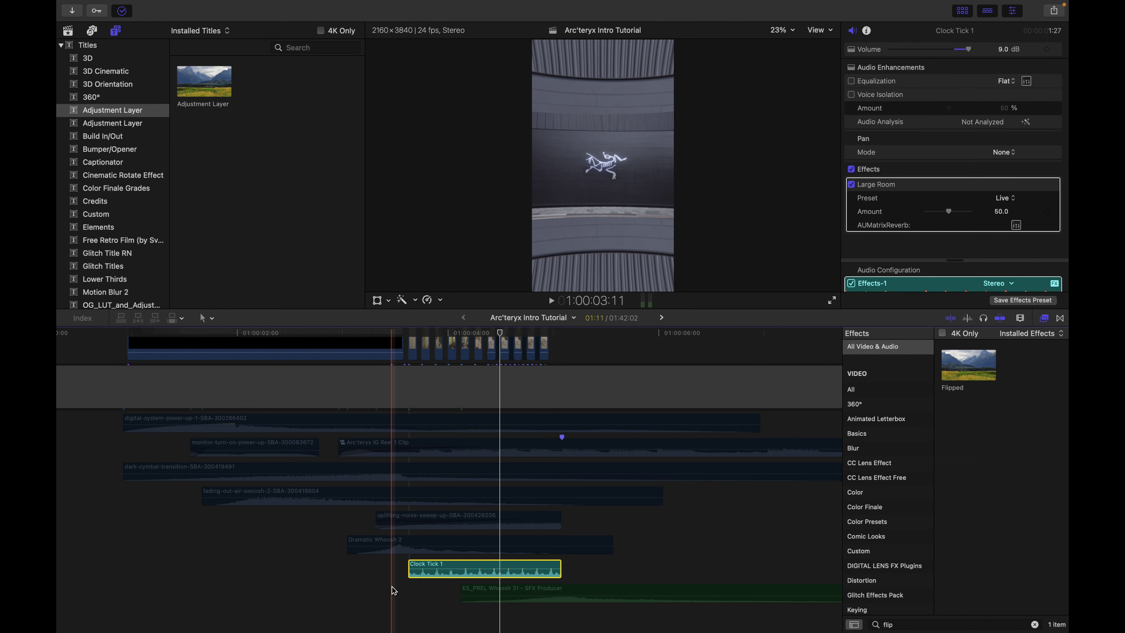
pyautogui.press('super+equal')
pyautogui.press('space')
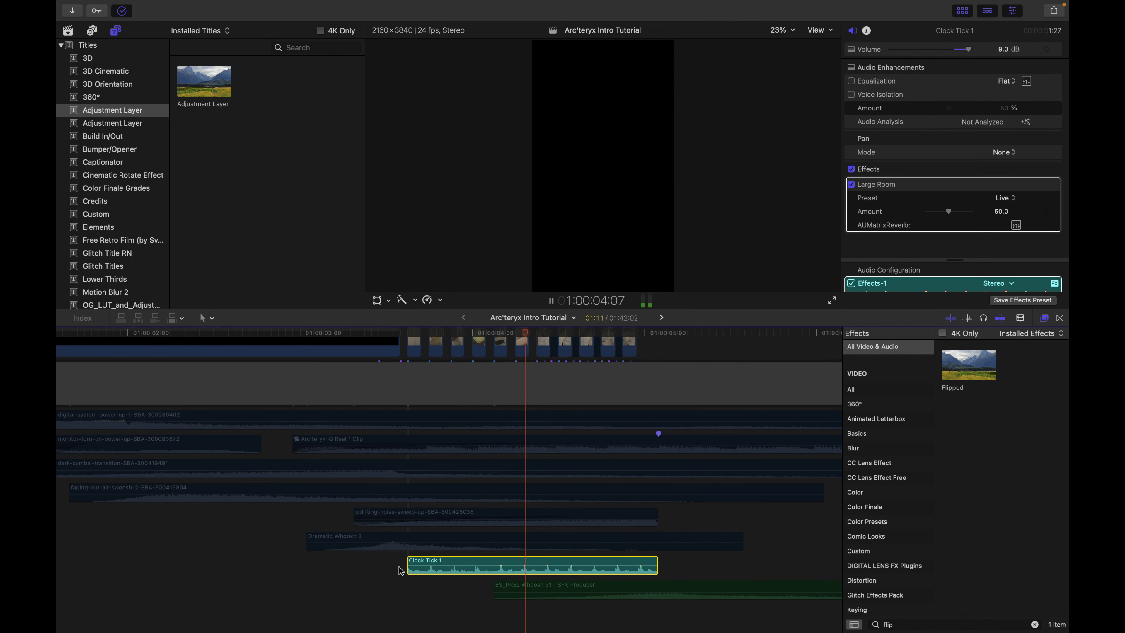
pyautogui.click(398, 577)
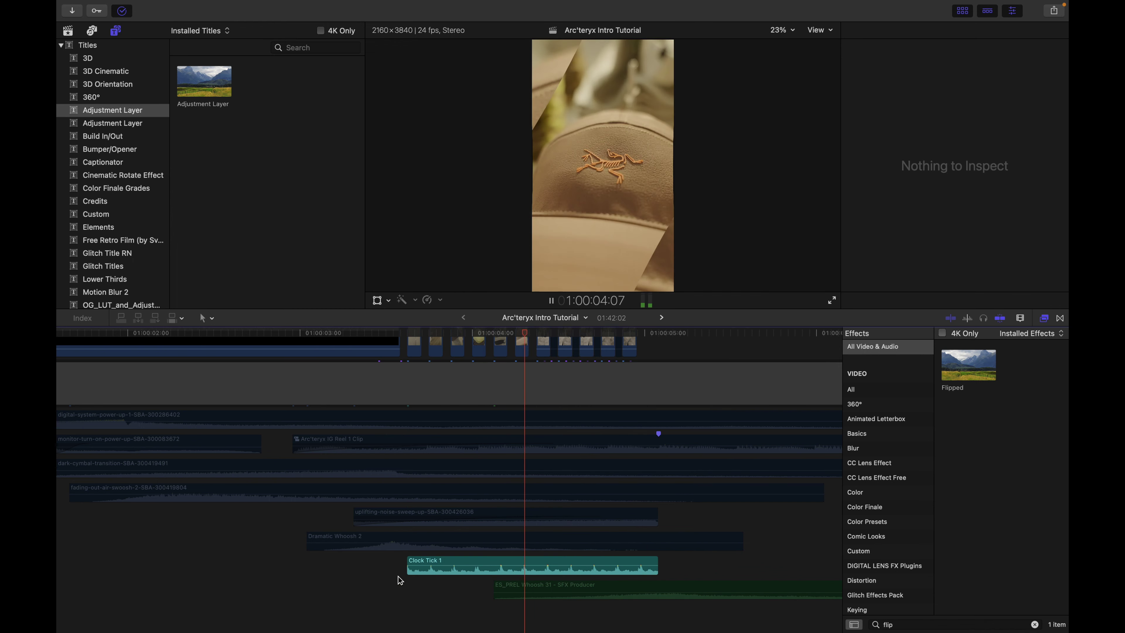
pyautogui.press('space')
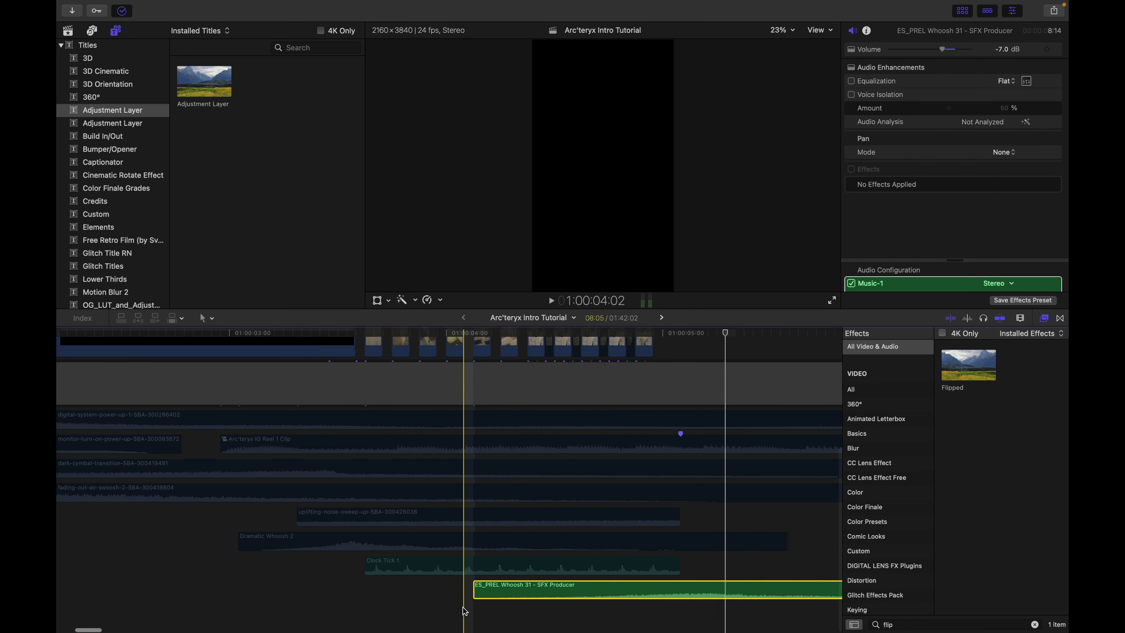
# Play back the ending of the stills with only the ES_PREL Whoosh 31 sound effect enabled
pyautogui.press('super+minus')
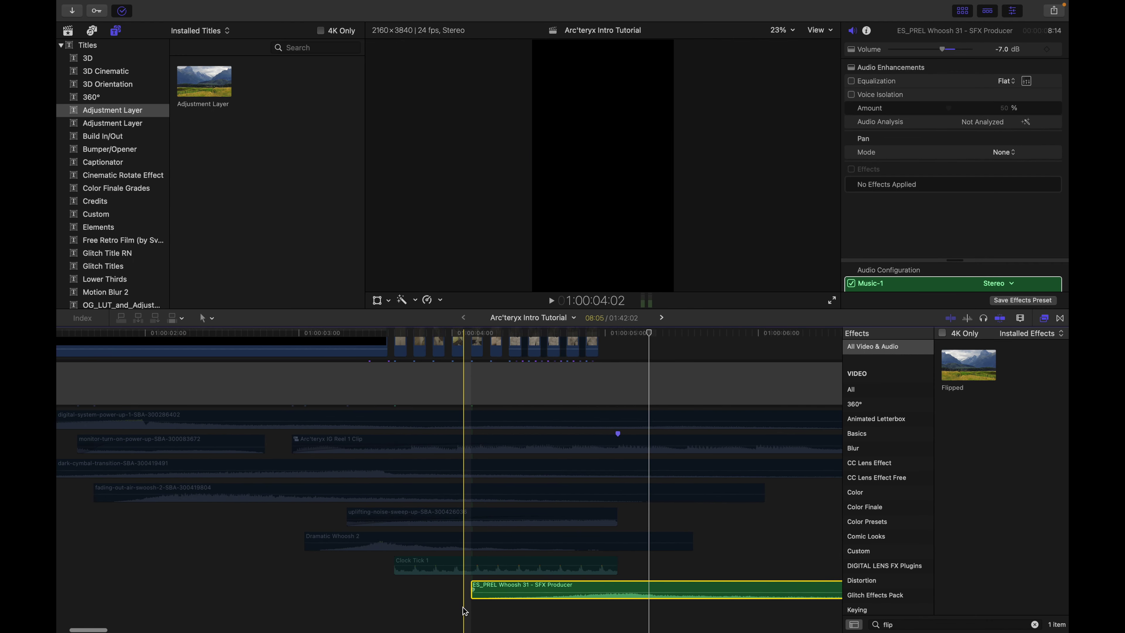
pyautogui.hscroll(1, 464, 609)
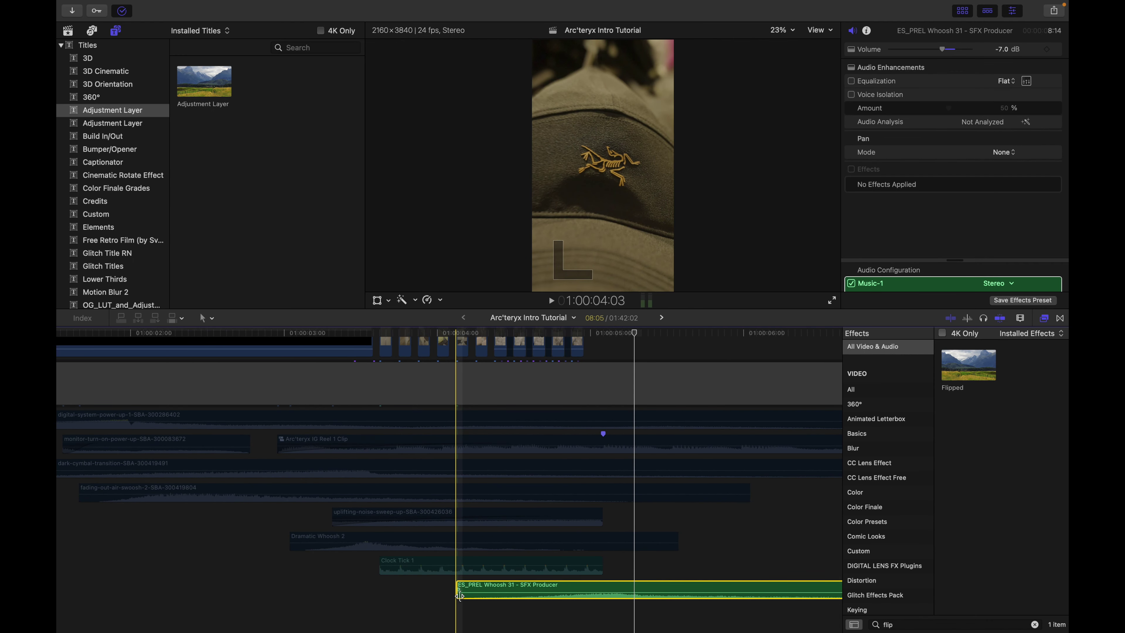
pyautogui.press('space')
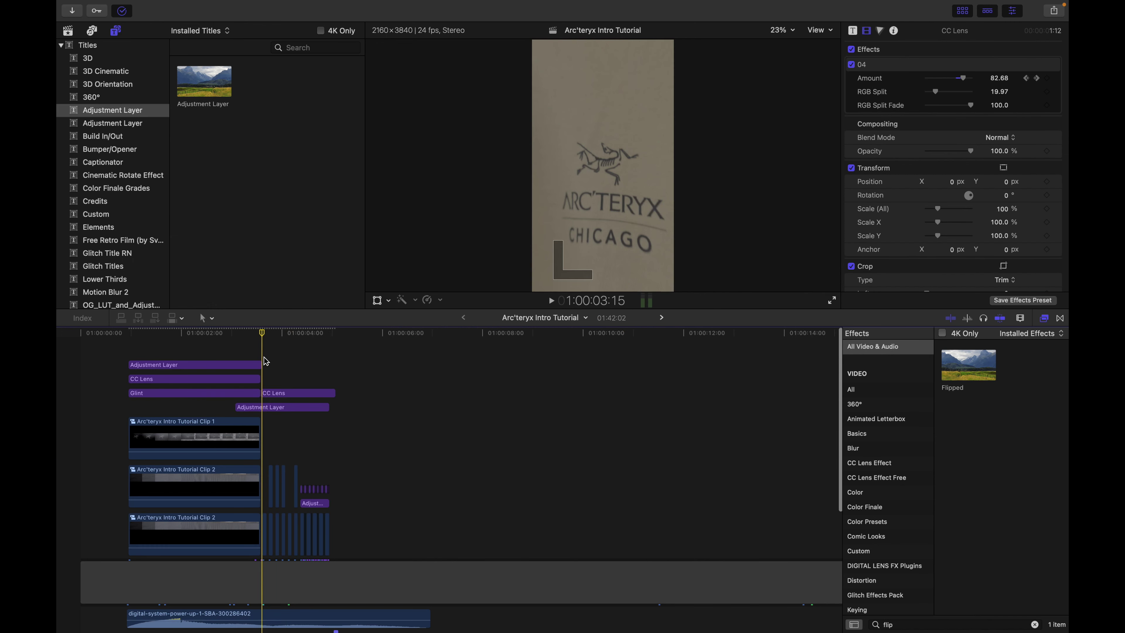
# Add an adjustment layer above the second CC Lens layer, from the end of the logo reveal across the stills, and play back the timeline
pyautogui.click(260, 365)
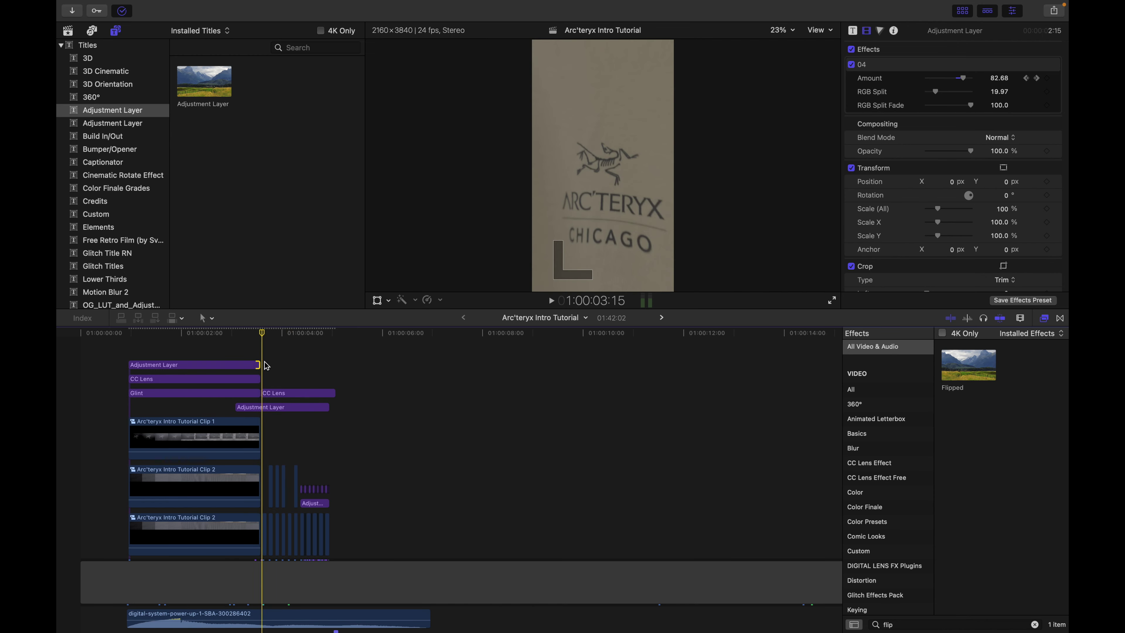
pyautogui.click(265, 361)
pyautogui.press('super+equal')
pyautogui.press('super+equal')
pyautogui.click(254, 357)
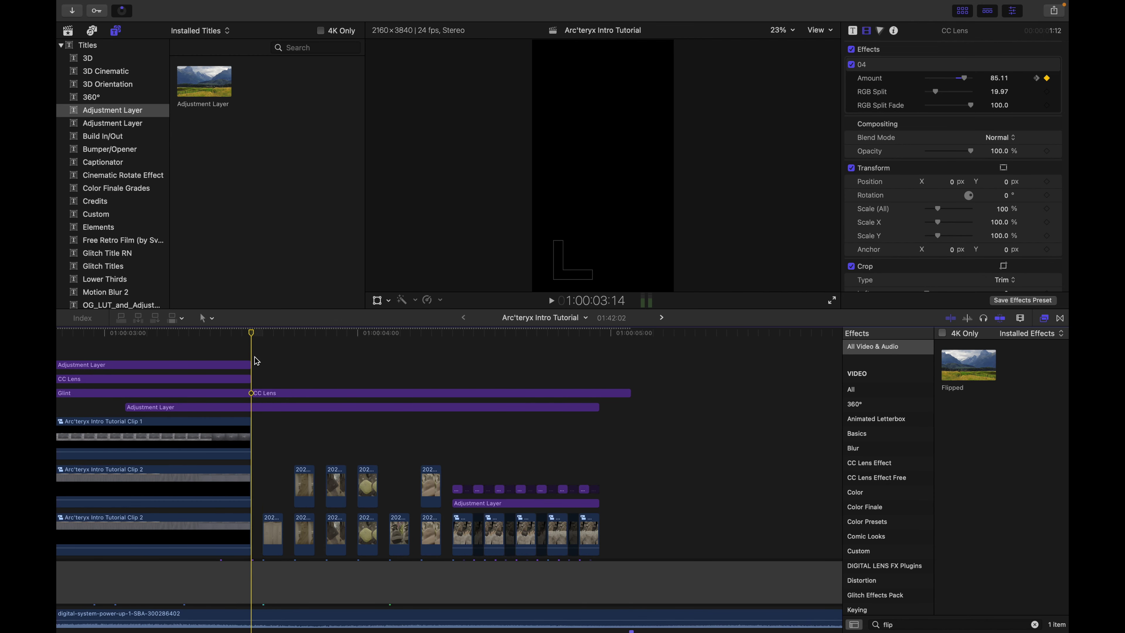
pyautogui.press('space')
pyautogui.press('super+minus')
pyautogui.press('super+minus')
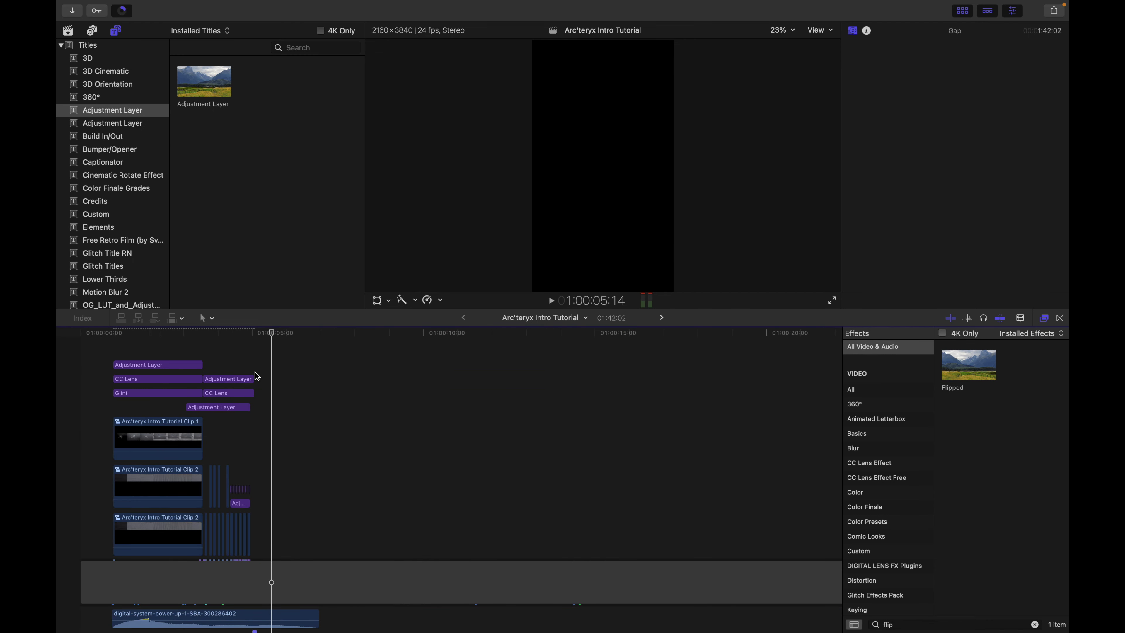
pyautogui.press('l')
pyautogui.press('l')
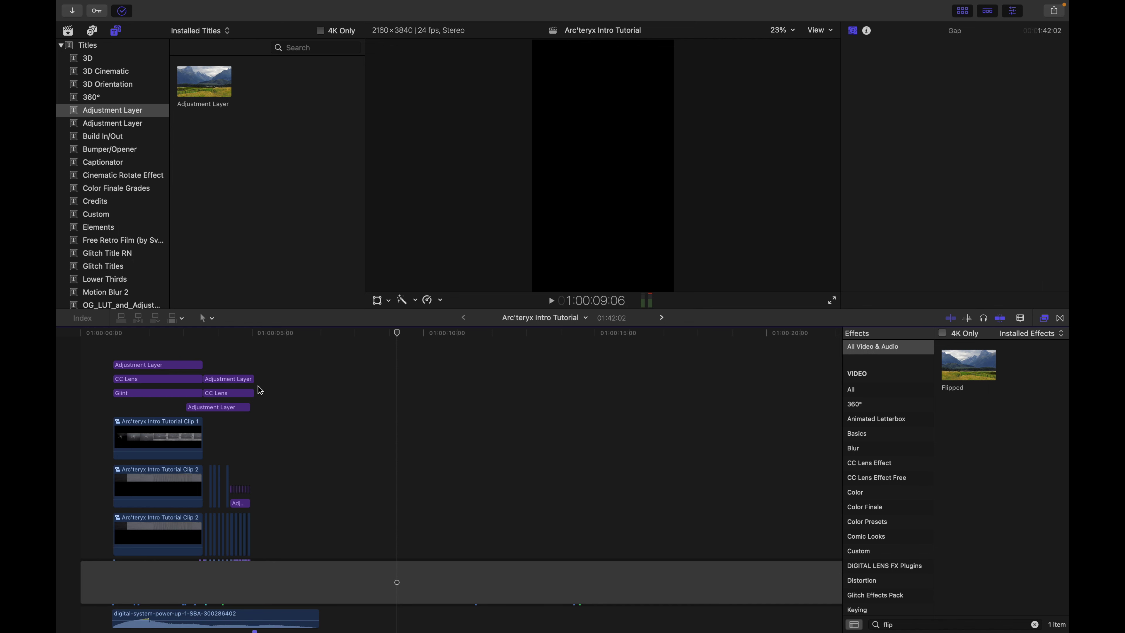